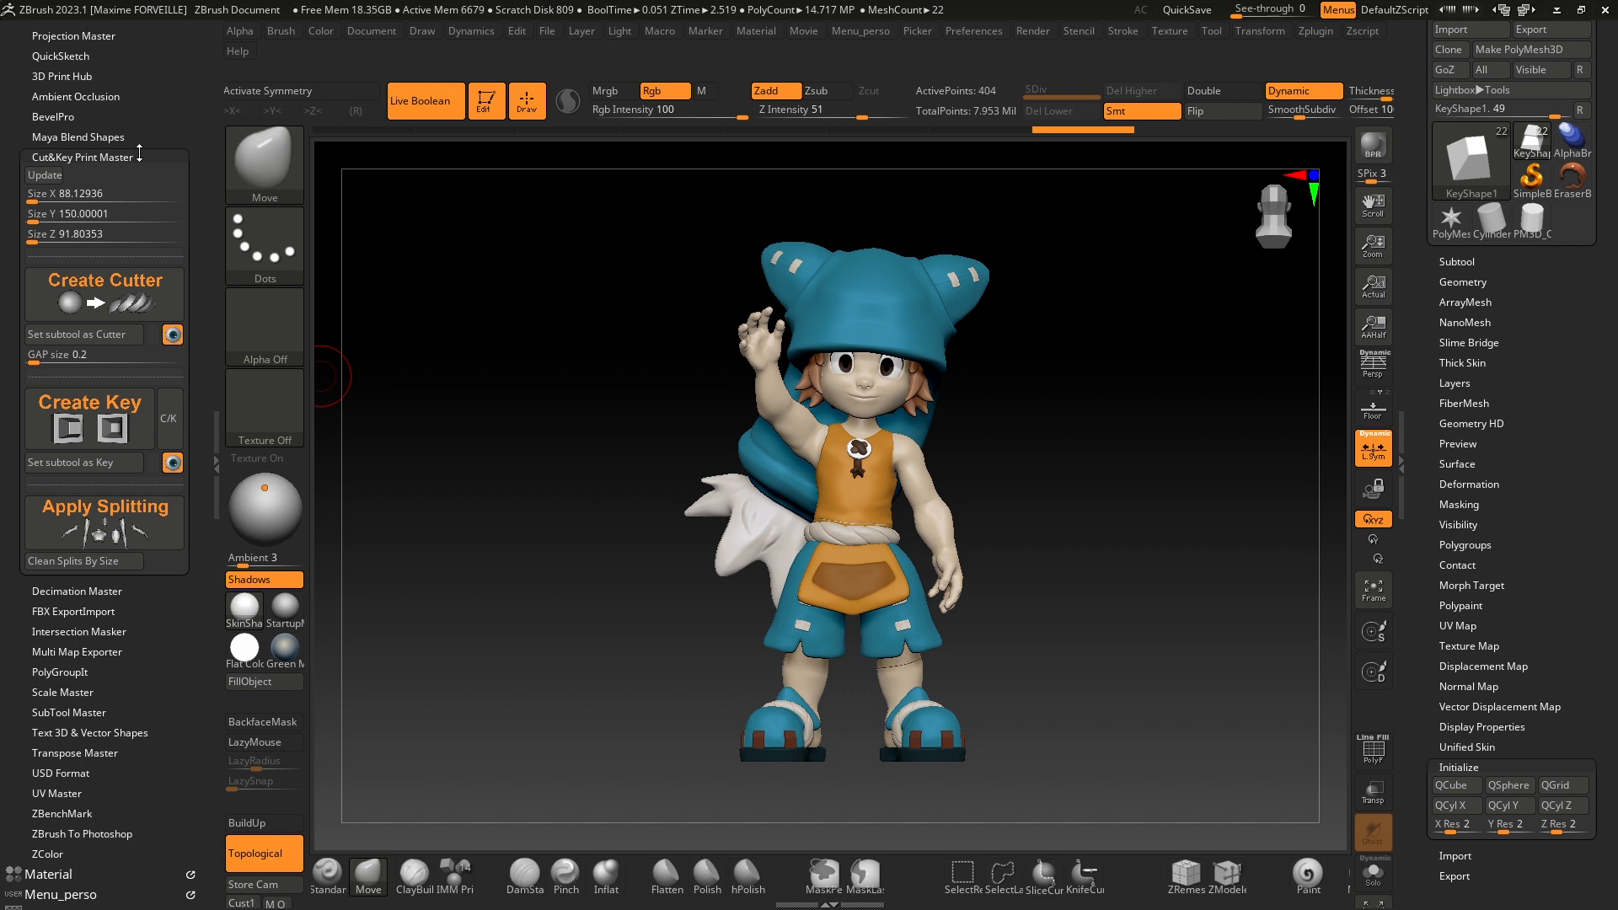
Step: Switch to the PM3D_Cylinder3D tool, display its polyframe, and group the whole cylinder into a single polygroup
{"action": "scroll", "coordinate": [147, 133], "scroll_direction": "down", "scroll_amount": 1}
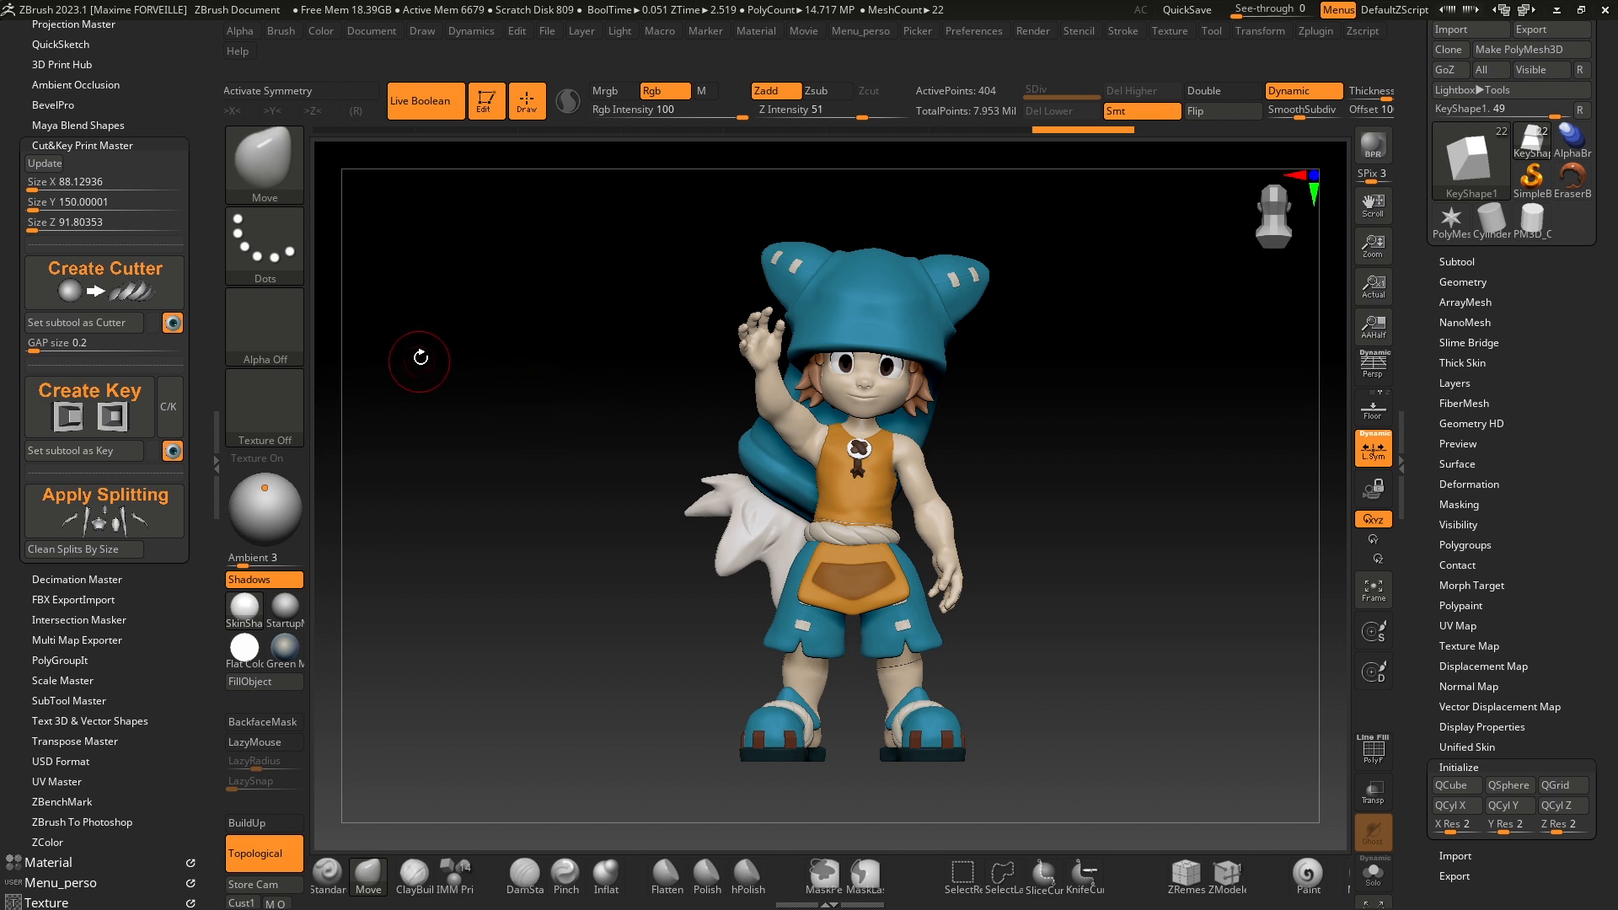
{"action": "left_click_drag", "start_coordinate": [484, 297], "coordinate": [596, 312]}
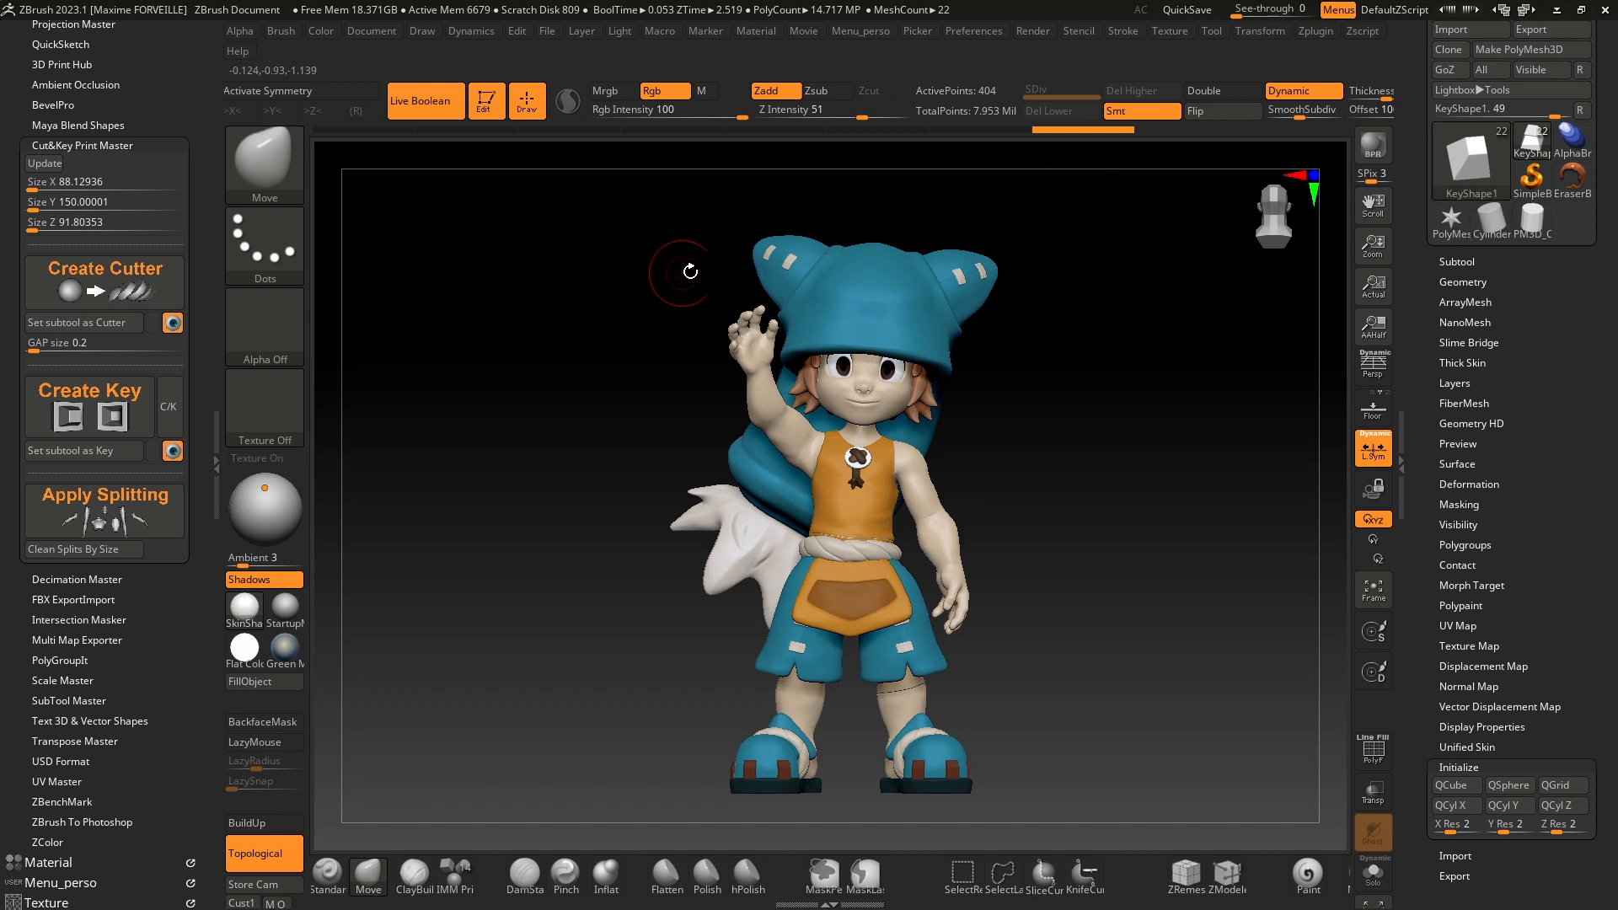
{"action": "left_click", "coordinate": [1530, 240]}
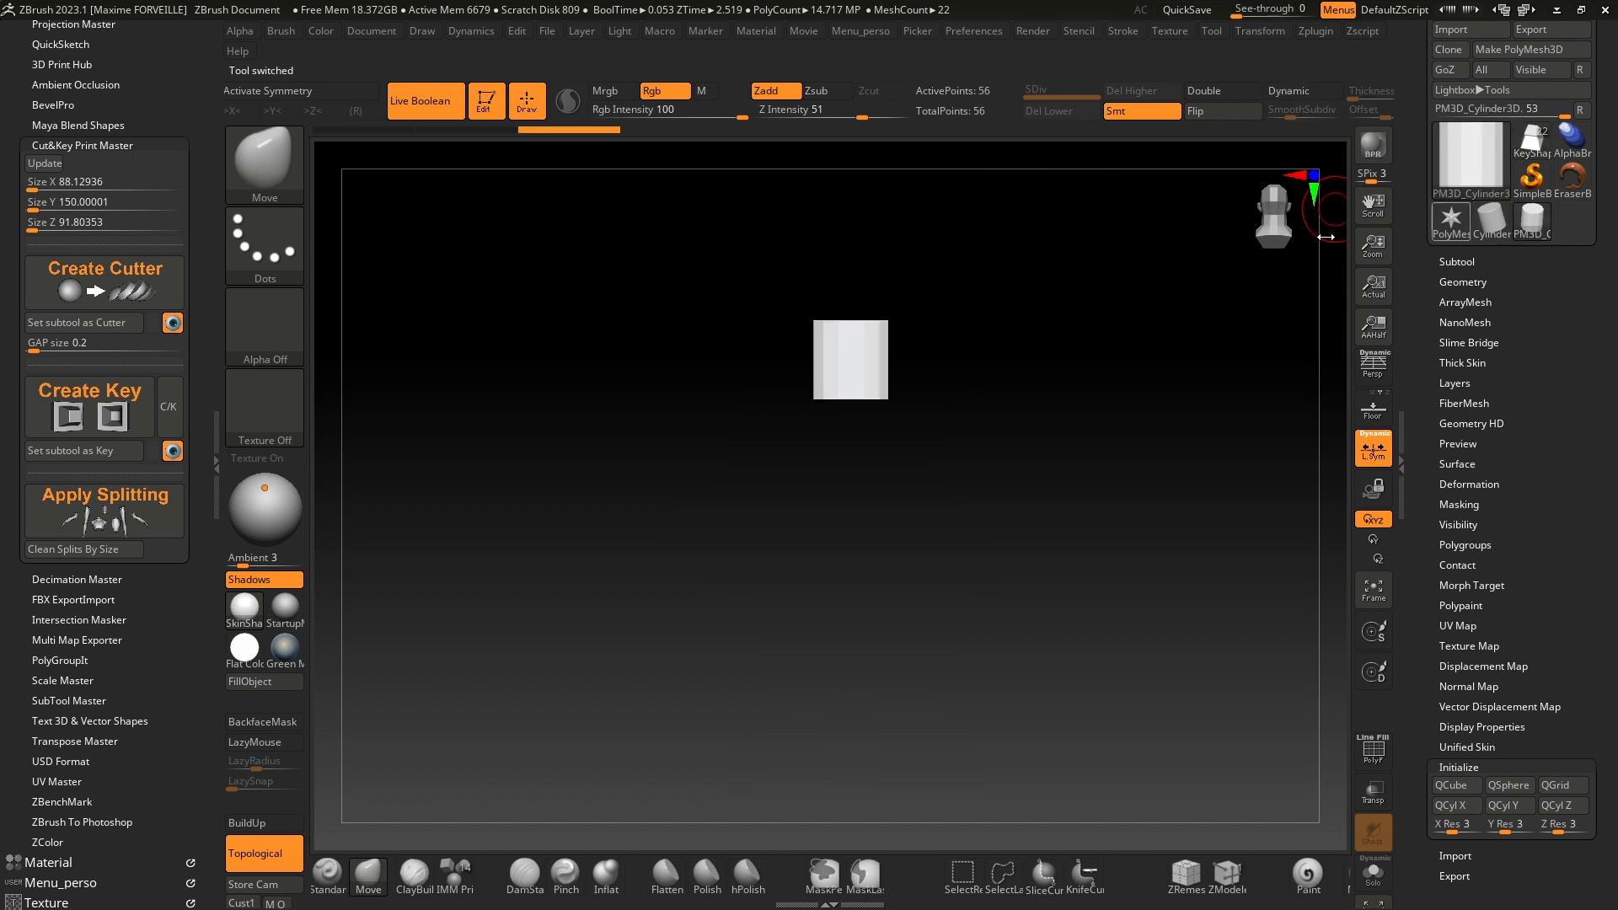
{"action": "left_click_drag", "start_coordinate": [802, 329], "coordinate": [804, 413]}
{"action": "right_click_drag", "start_coordinate": [805, 413], "coordinate": [986, 405], "text": "ctrl"}
{"action": "key", "text": "shift+f"}
{"action": "mouse_move", "coordinate": [865, 361]}
{"action": "right_mouse_down", "text": "ctrl"}
{"action": "mouse_move", "coordinate": [857, 408]}
{"action": "mouse_move", "coordinate": [885, 337]}
{"action": "mouse_move", "coordinate": [756, 418]}
{"action": "mouse_move", "coordinate": [874, 365]}
{"action": "mouse_move", "coordinate": [787, 383]}
{"action": "mouse_move", "coordinate": [900, 414]}
{"action": "mouse_move", "coordinate": [932, 380]}
{"action": "right_mouse_up", "text": "ctrl"}
{"action": "key", "text": "ctrl+w"}
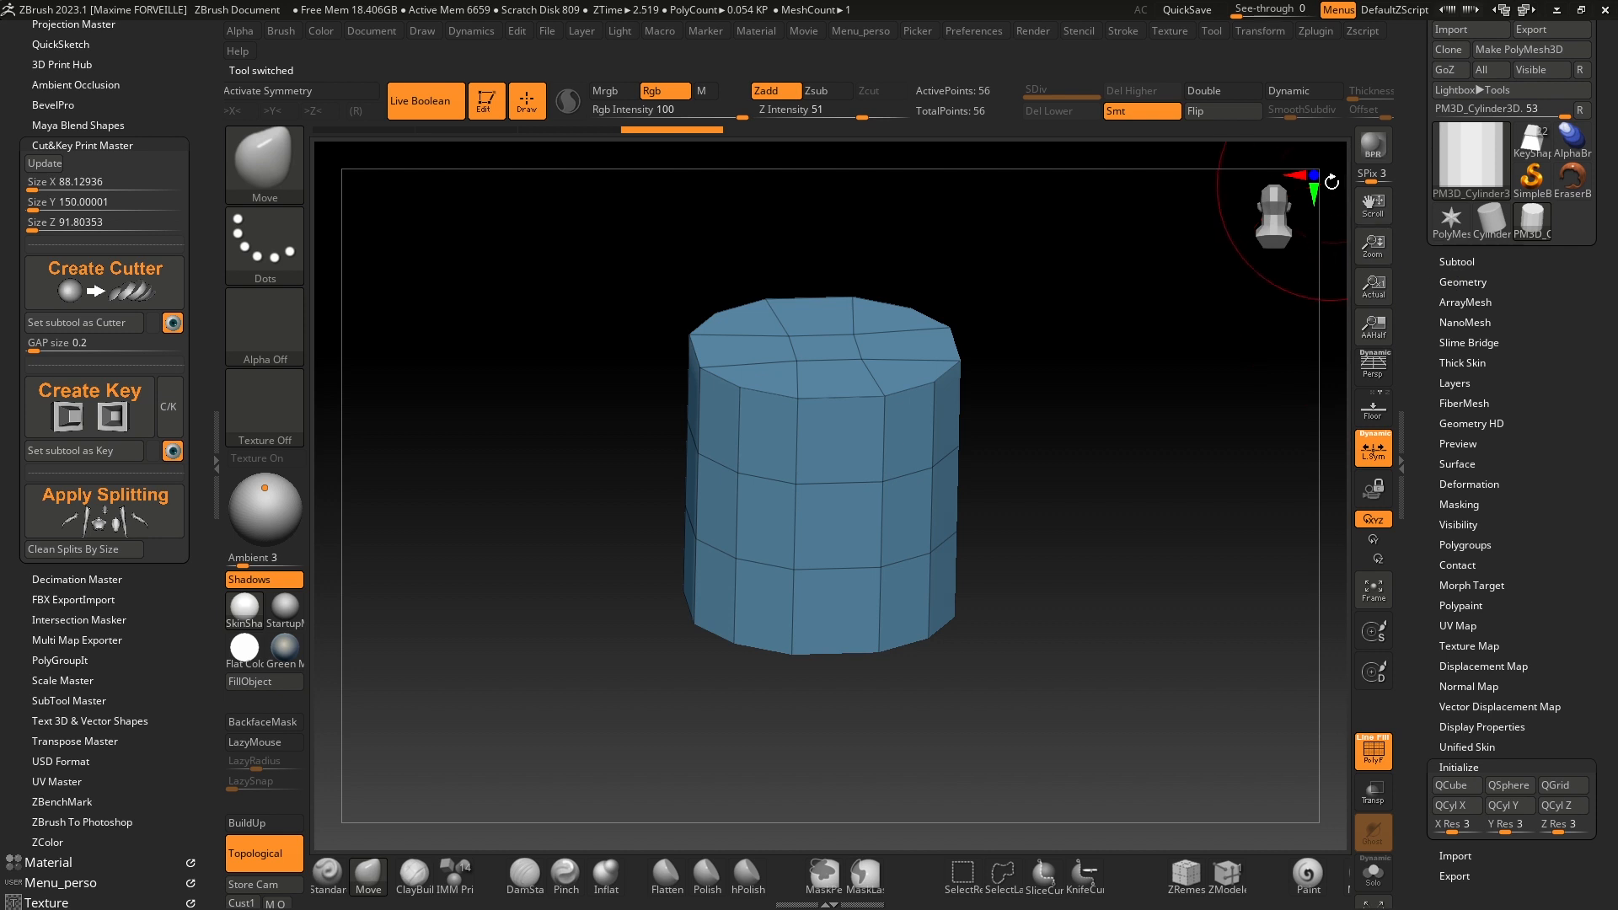
Step: Turn on Dynamic Subdiv for the cylinder to smooth it
{"action": "left_click", "coordinate": [1314, 176]}
{"action": "left_click", "coordinate": [1458, 281]}
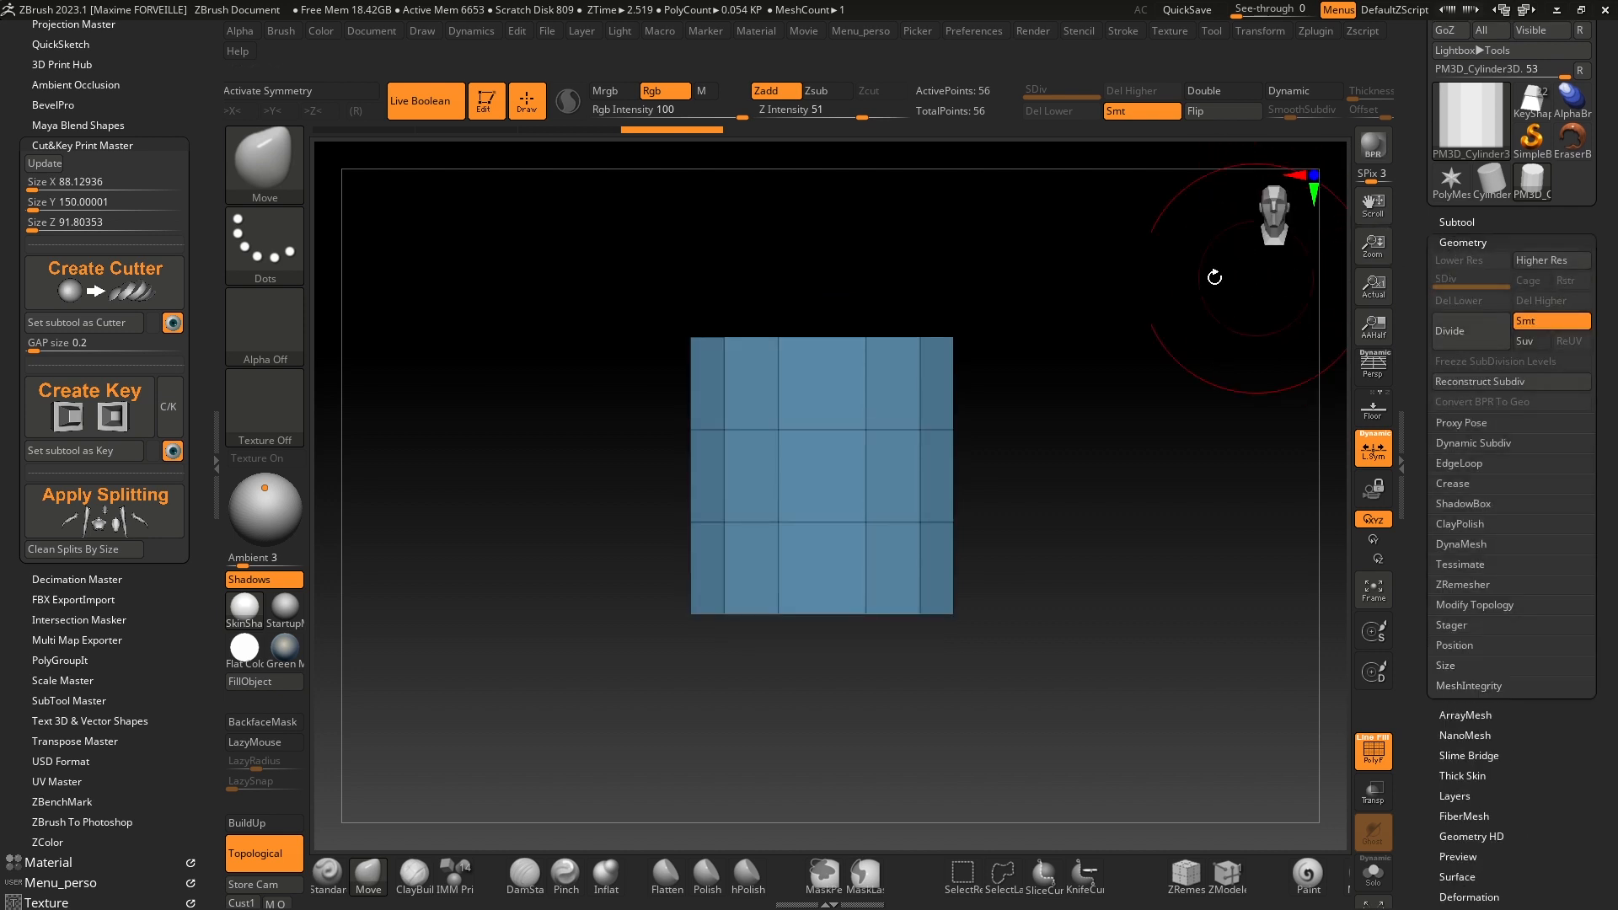
{"action": "right_click_drag", "start_coordinate": [1129, 253], "coordinate": [1336, 300]}
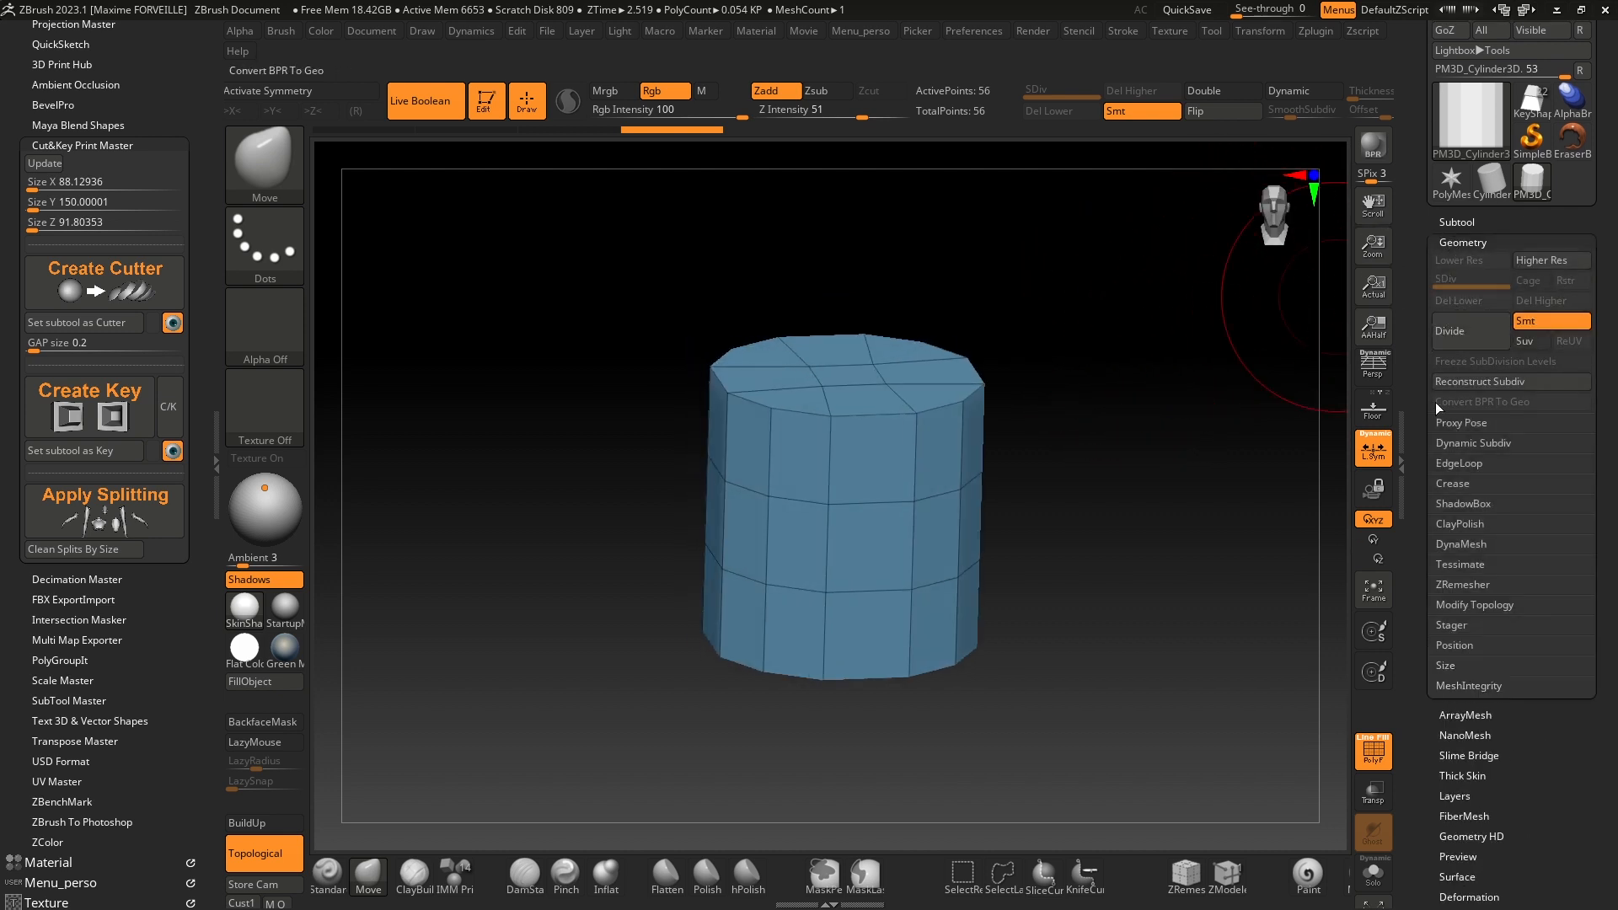
{"action": "left_click", "coordinate": [1467, 443]}
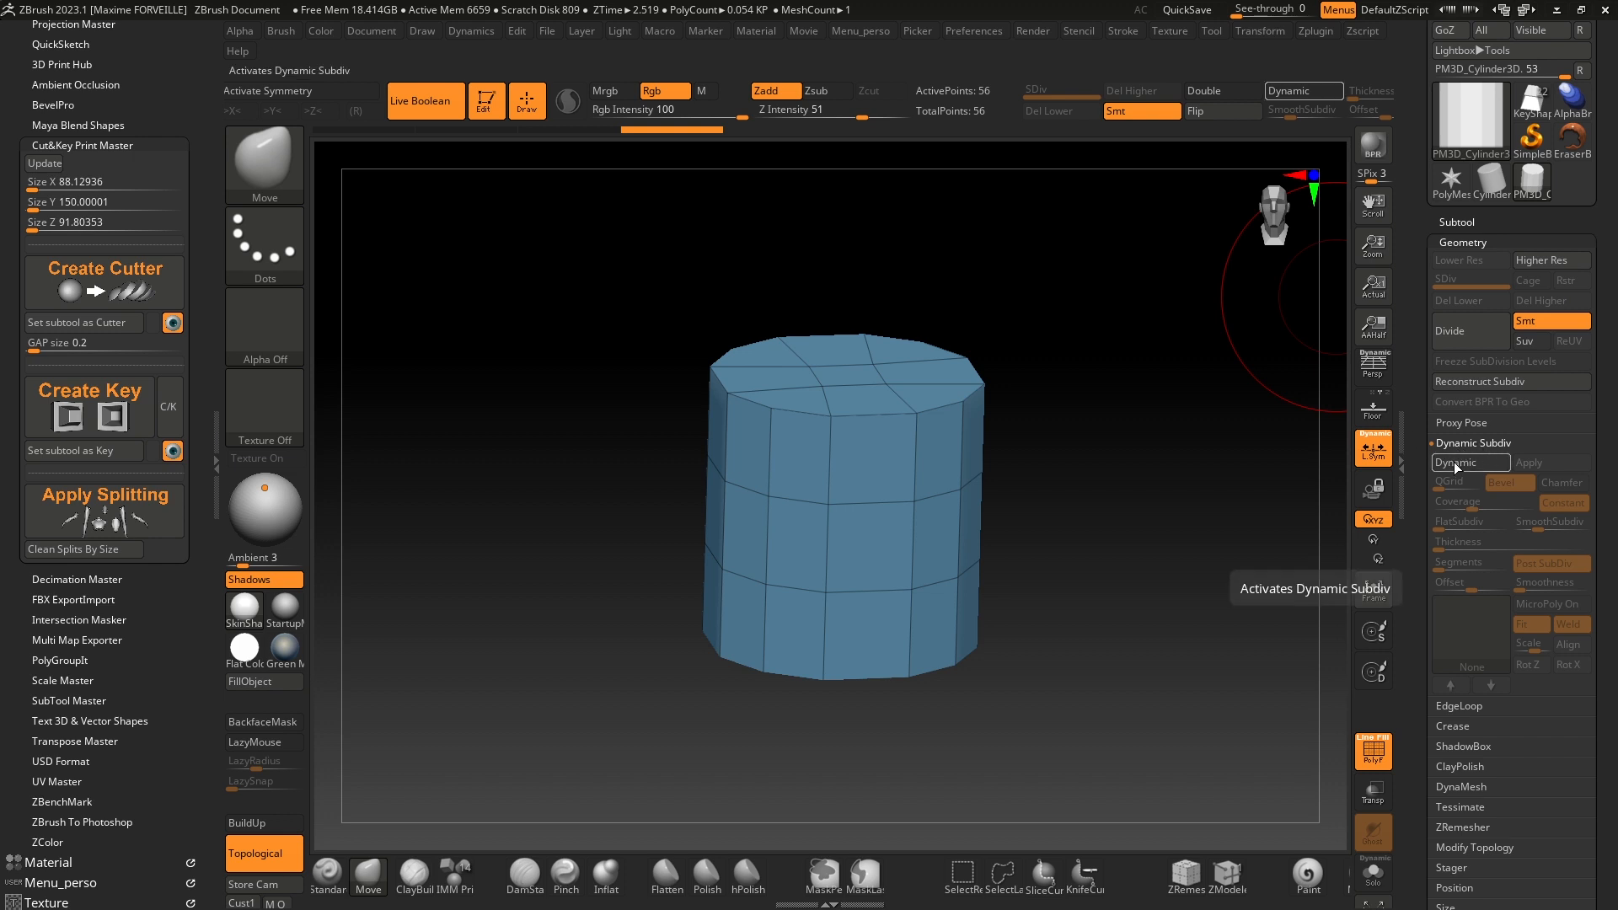
{"action": "left_click", "coordinate": [1457, 468]}
{"action": "right_click_drag", "start_coordinate": [1120, 452], "coordinate": [1196, 334], "text": "shift"}
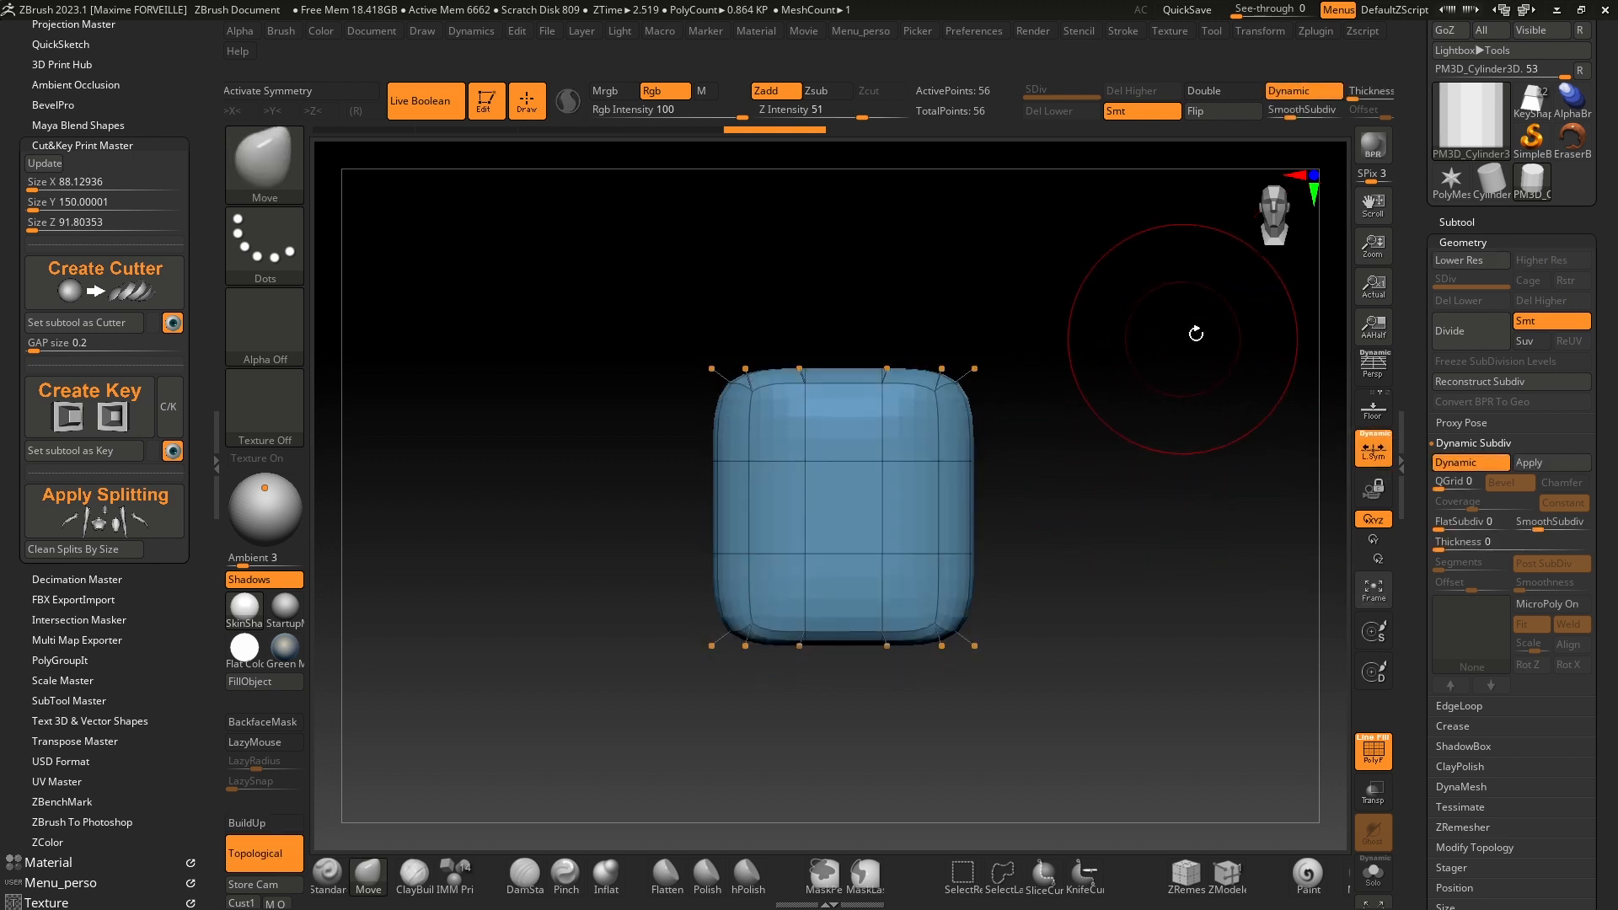
{"action": "mouse_move", "coordinate": [1071, 292]}
{"action": "left_mouse_down"}
{"action": "mouse_move", "coordinate": [1112, 336]}
{"action": "mouse_move", "coordinate": [1087, 318]}
{"action": "left_mouse_up"}
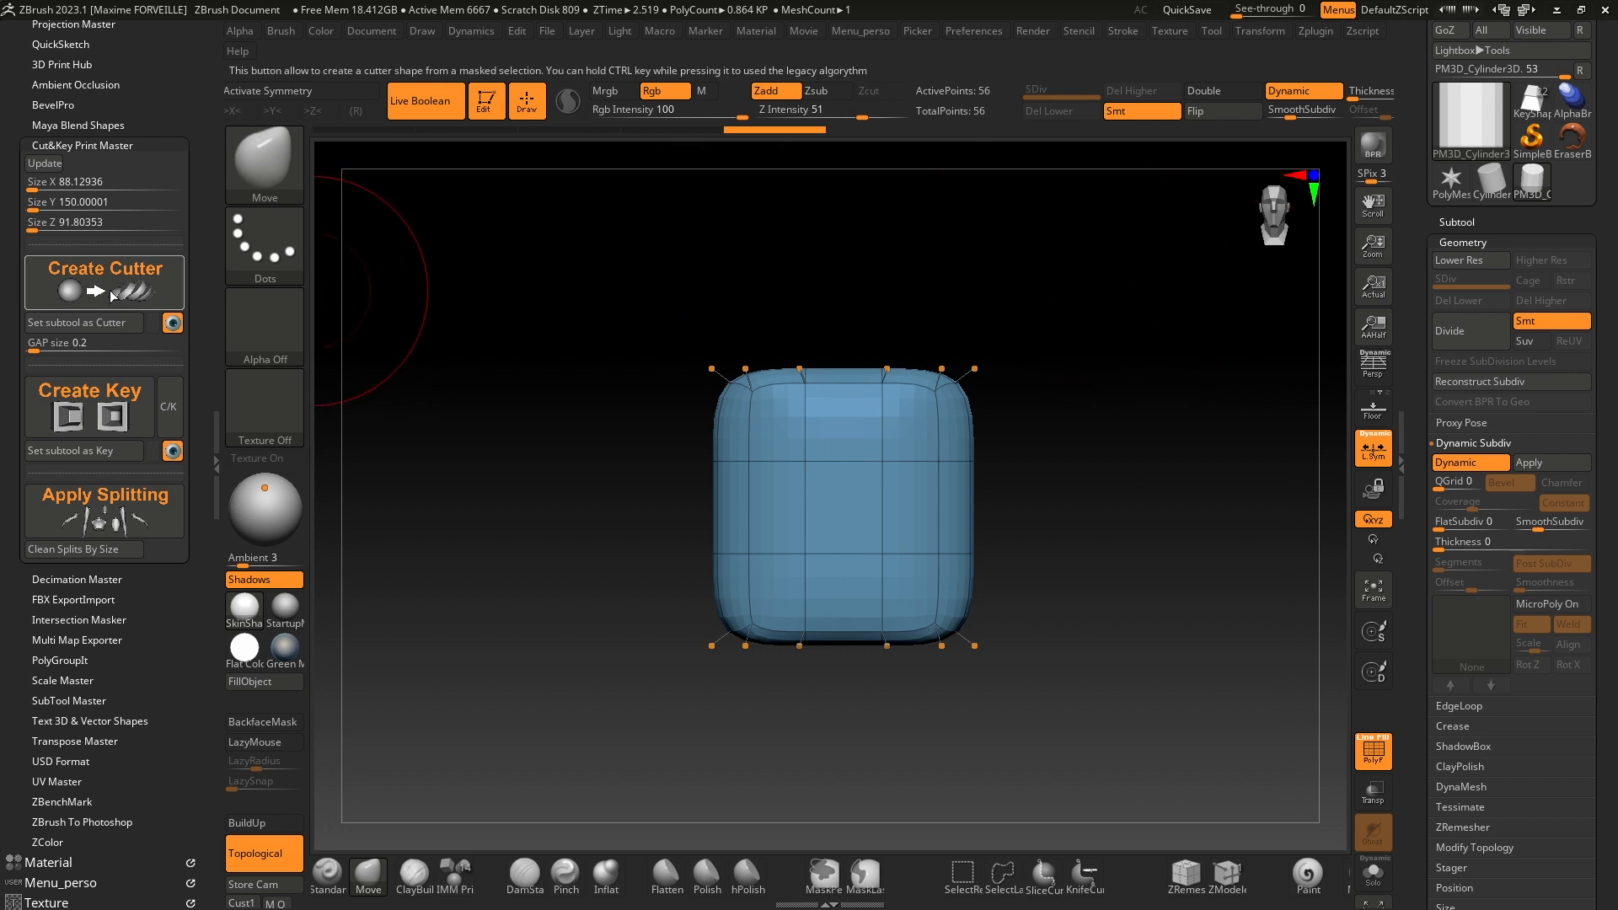
{"action": "left_click", "coordinate": [1453, 239]}
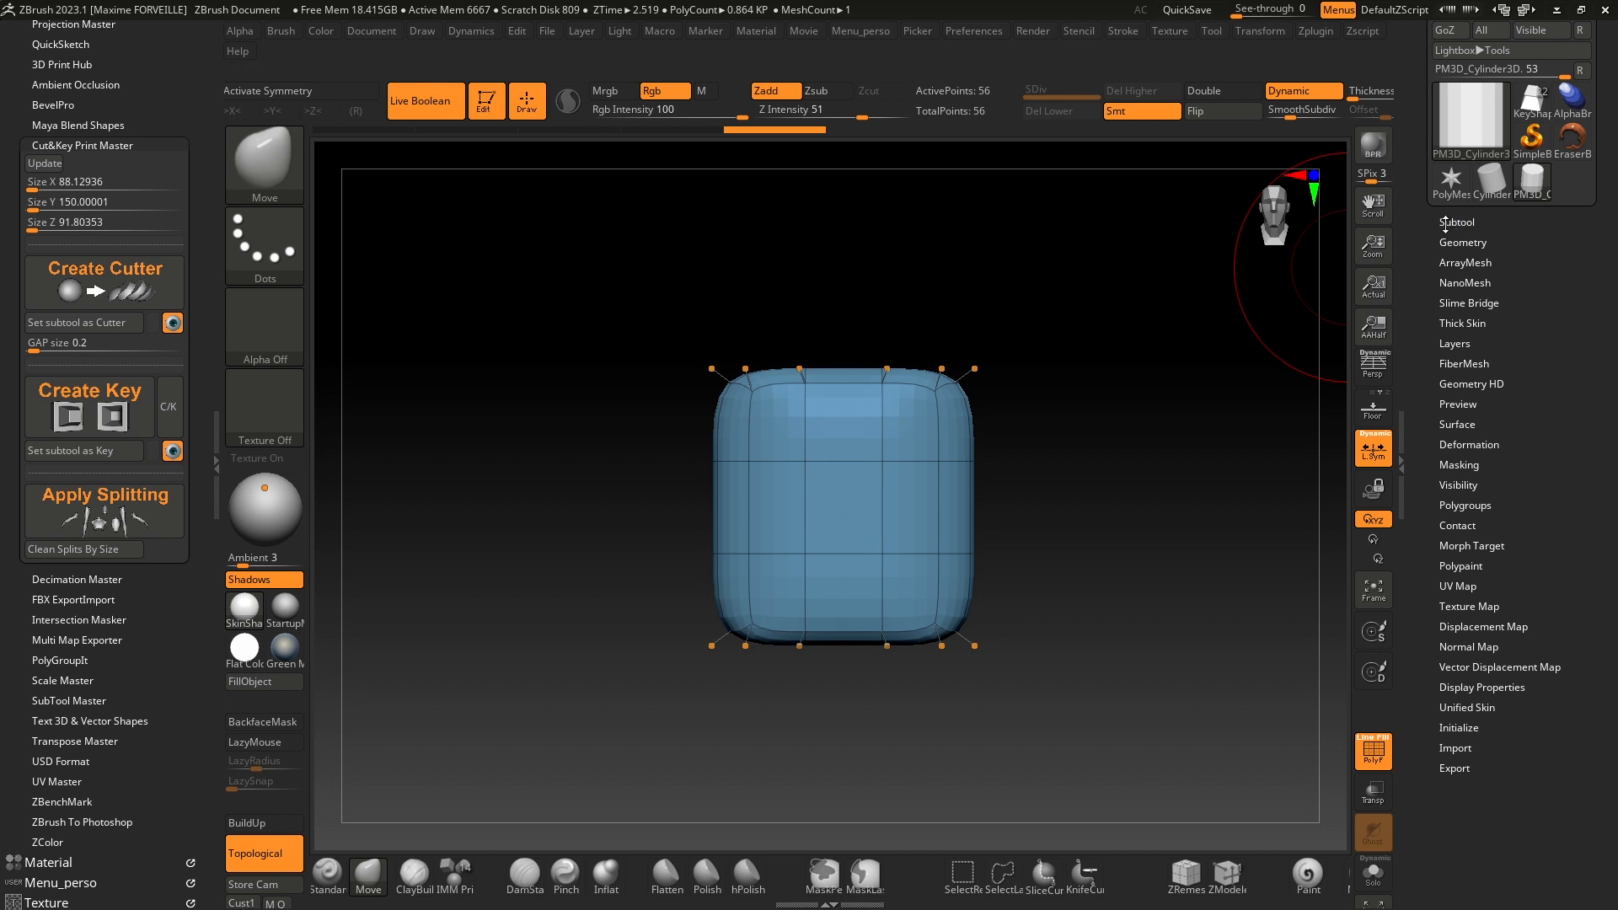
Step: Hide the polyframe, mask the lower part of the cylinder along a wavy lasso line, and create a cutter from that mask
{"action": "left_click", "coordinate": [1446, 223]}
{"action": "key", "text": "shift+f"}
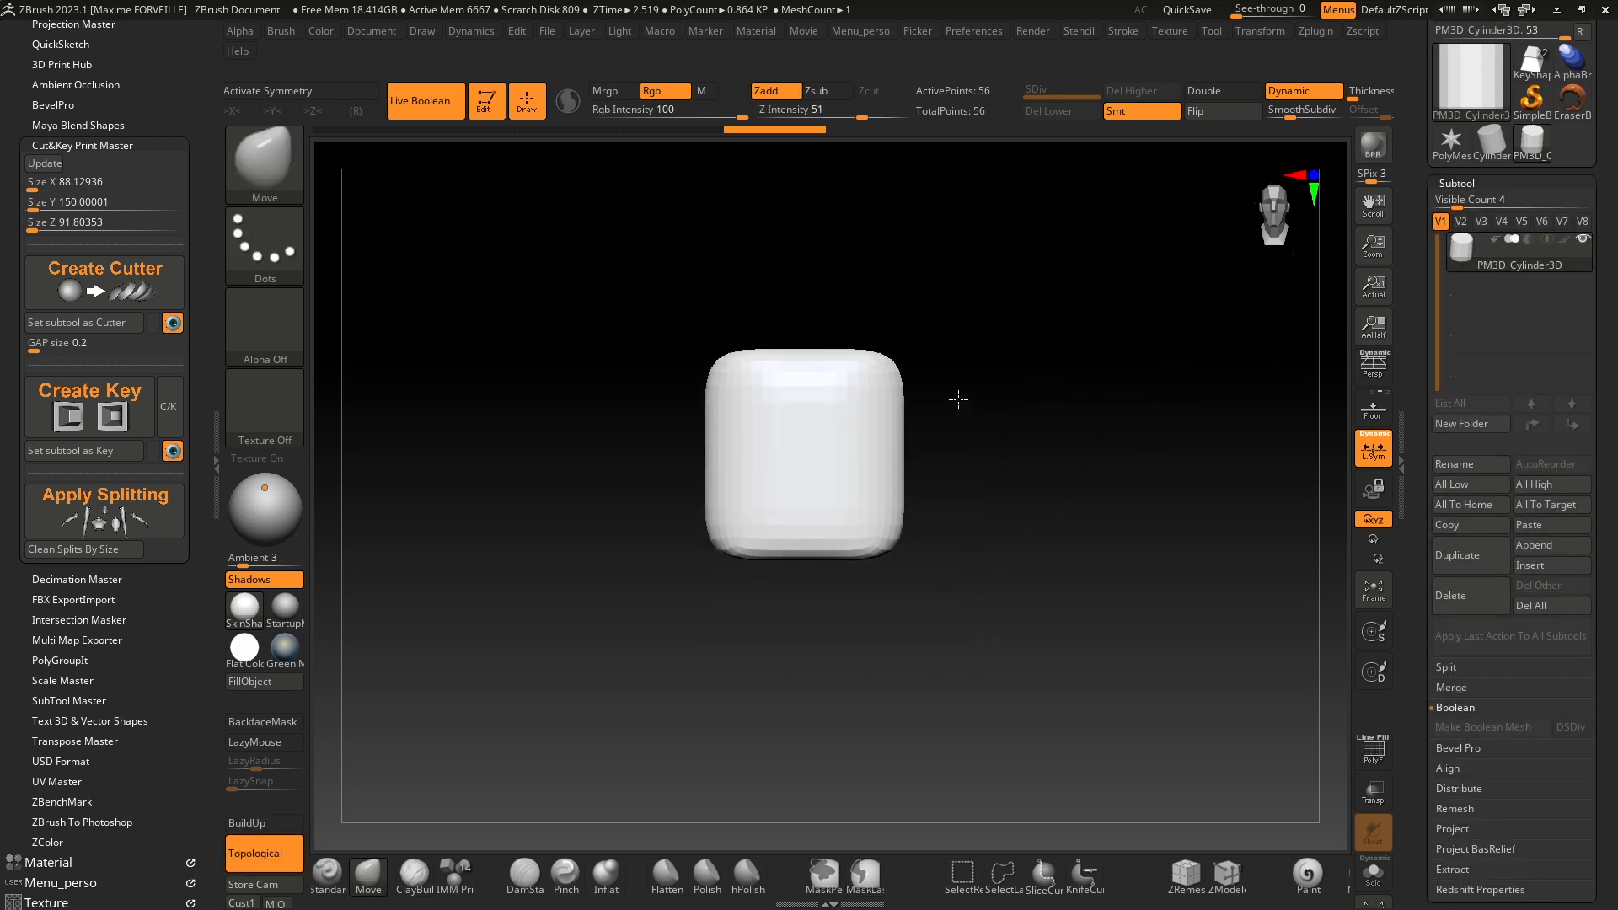
{"action": "left_click_drag", "start_coordinate": [958, 400], "coordinate": [968, 389], "text": "alt"}
{"action": "mouse_move", "coordinate": [922, 628]}
{"action": "left_mouse_down", "text": "ctrl"}
{"action": "mouse_move", "coordinate": [969, 545]}
{"action": "mouse_move", "coordinate": [830, 466]}
{"action": "mouse_move", "coordinate": [656, 580]}
{"action": "left_mouse_up", "text": "ctrl"}
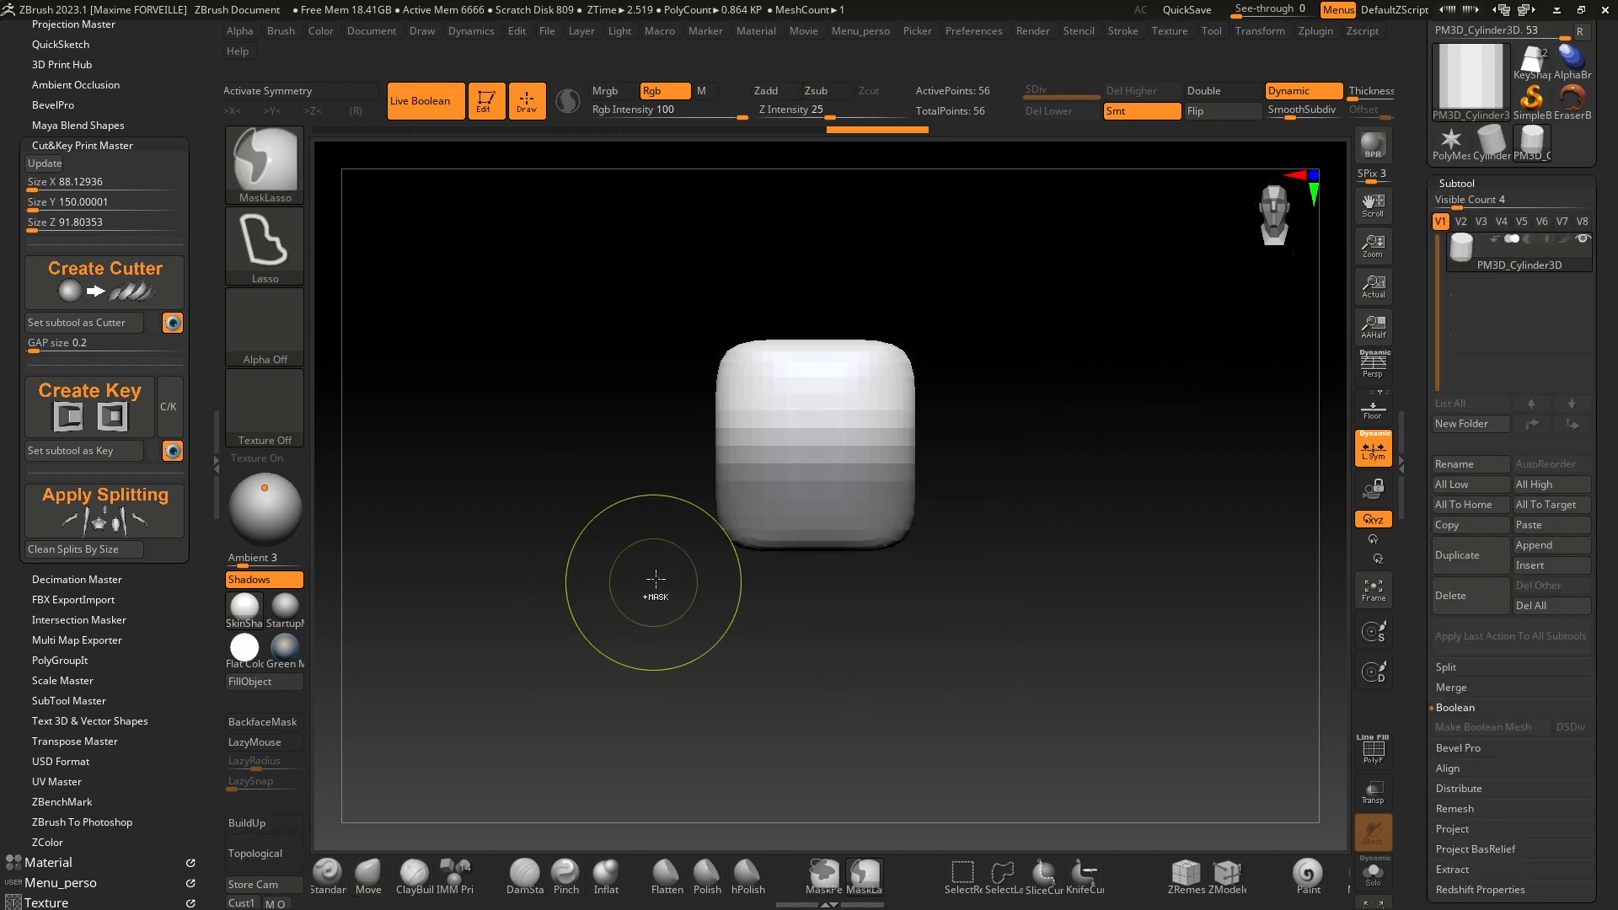
{"action": "left_click_drag", "start_coordinate": [527, 387], "coordinate": [541, 408], "text": "shift"}
{"action": "right_click_drag", "start_coordinate": [550, 367], "coordinate": [549, 387], "text": "ctrl"}
{"action": "left_click_drag", "start_coordinate": [549, 387], "coordinate": [597, 399], "text": "alt"}
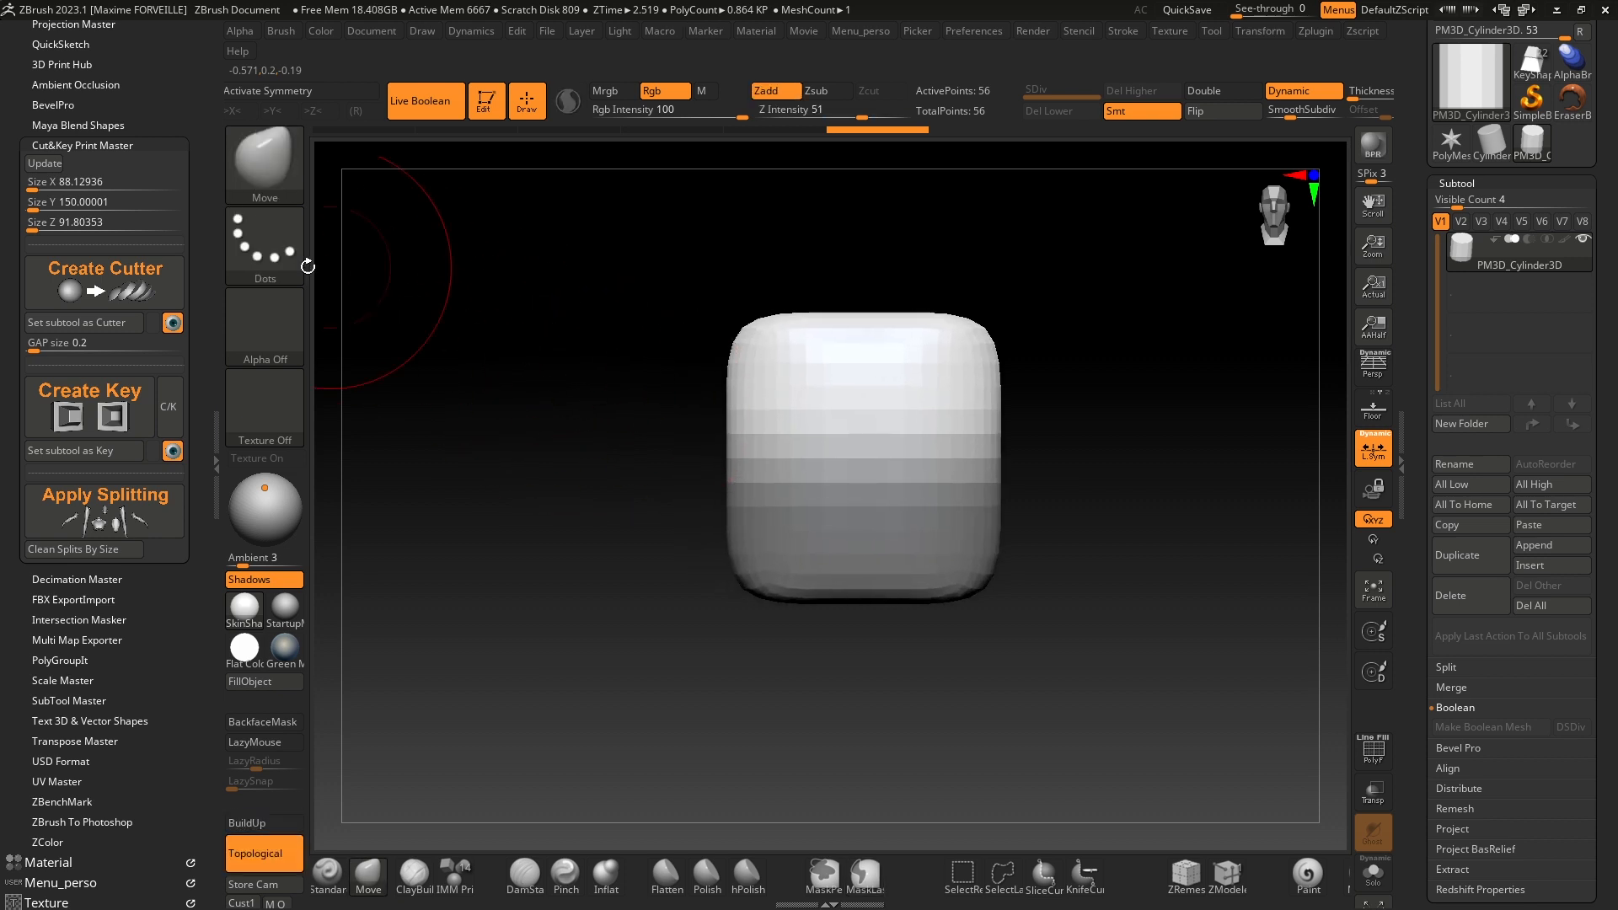
{"action": "left_click", "coordinate": [171, 294]}
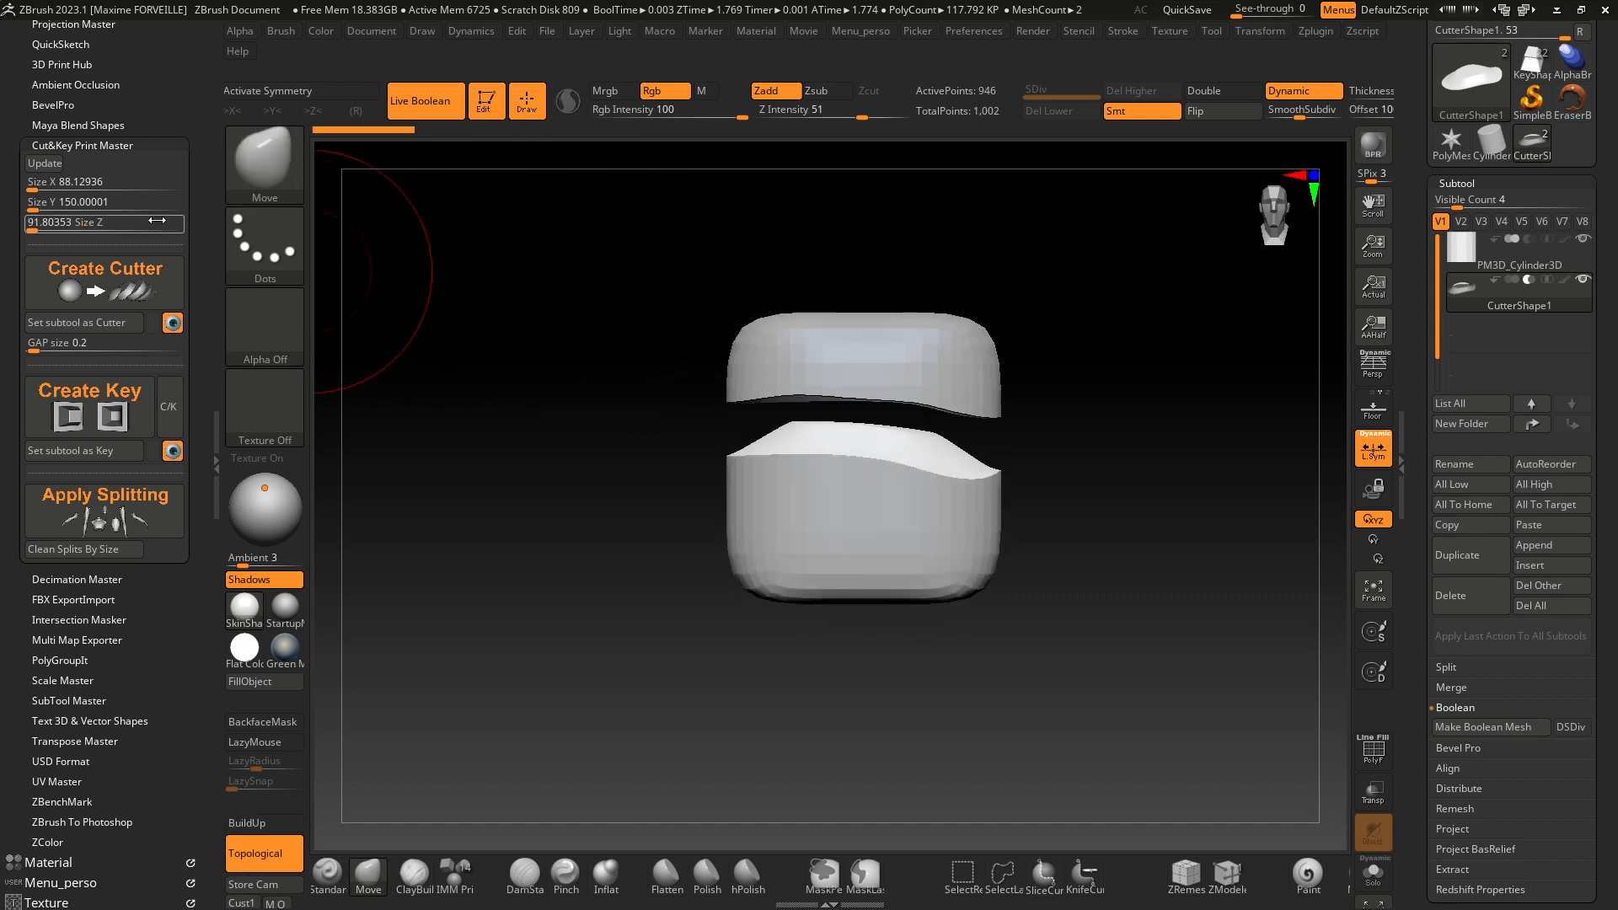
Step: Update the plugin's size values from the current model and set Size Y to 40
{"action": "left_click", "coordinate": [45, 163]}
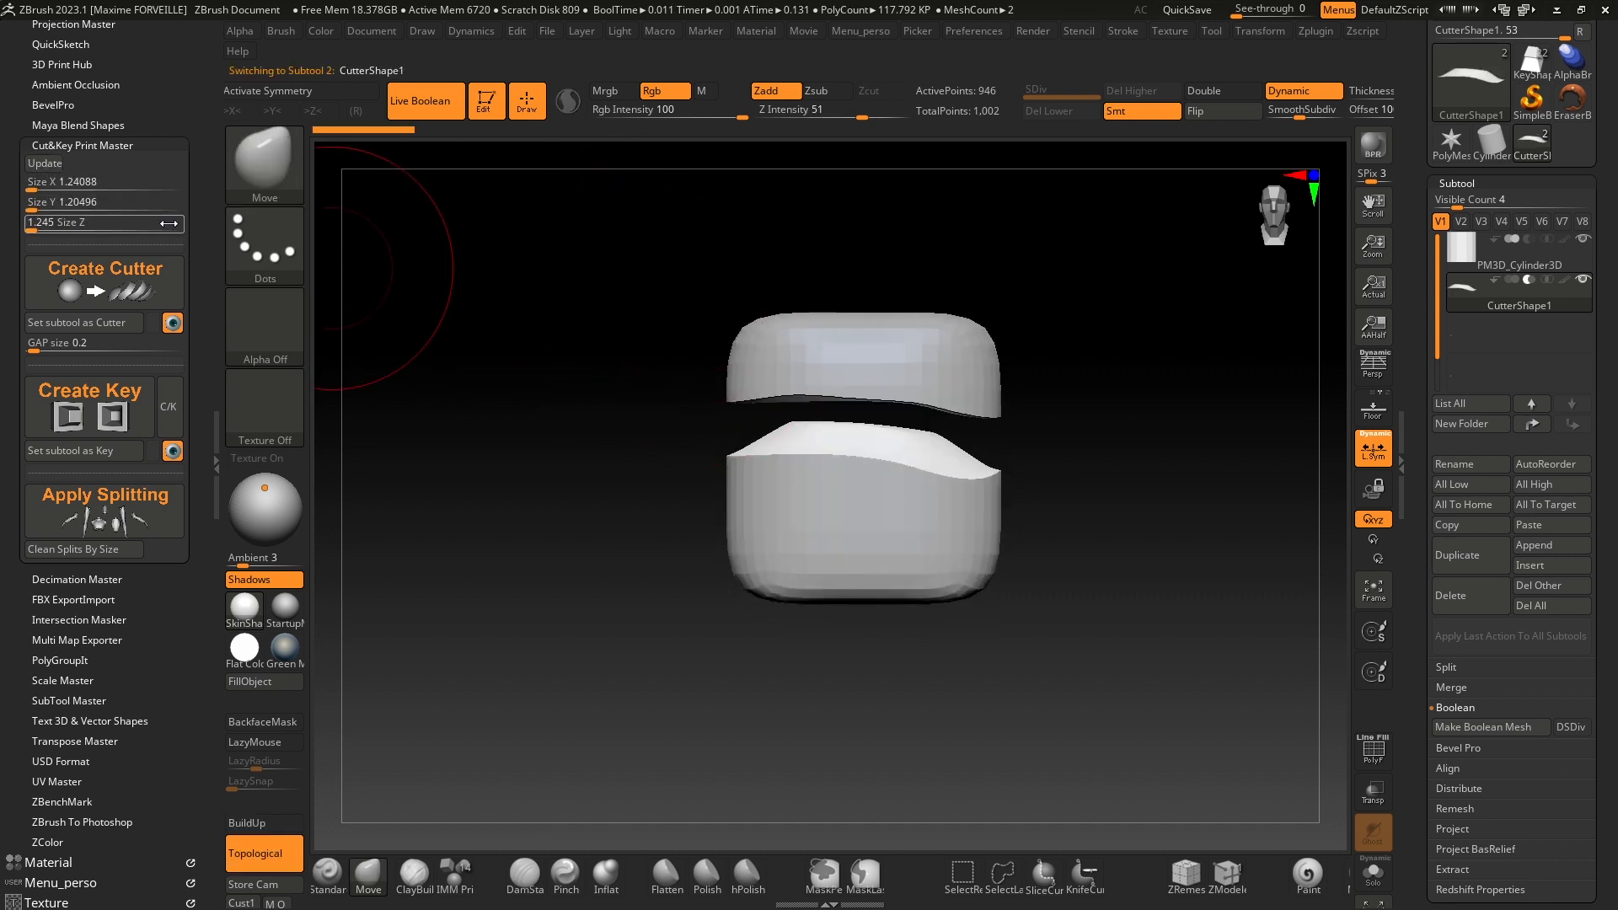
{"action": "left_click", "coordinate": [64, 203]}
{"action": "left_click", "coordinate": [86, 215]}
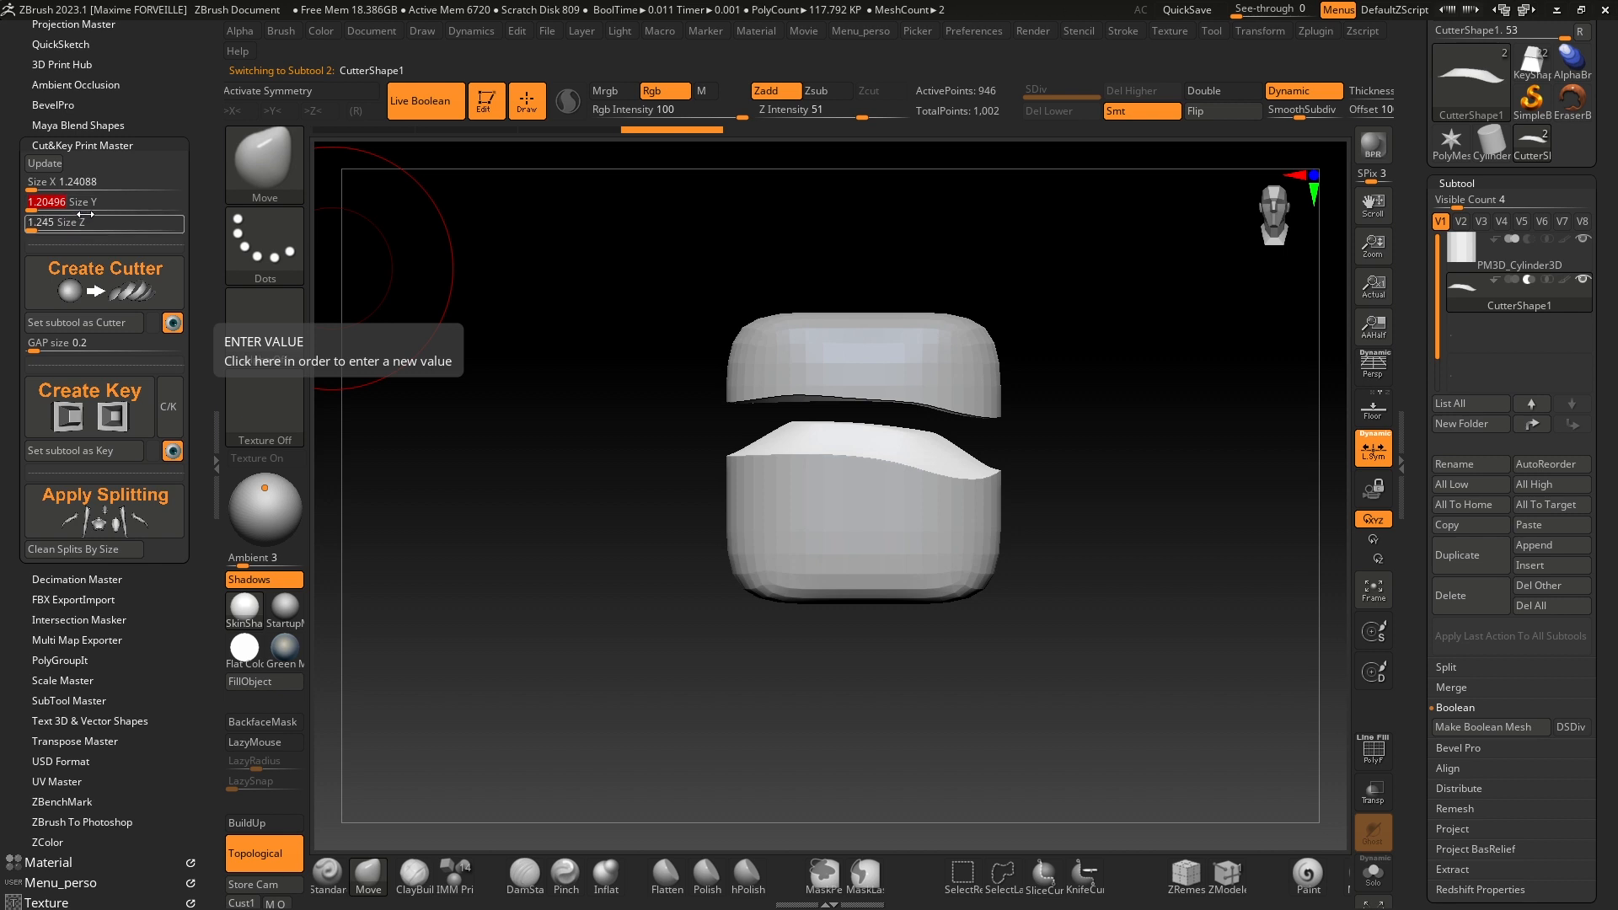
{"action": "type", "text": "80"}
{"action": "key", "text": "Return"}
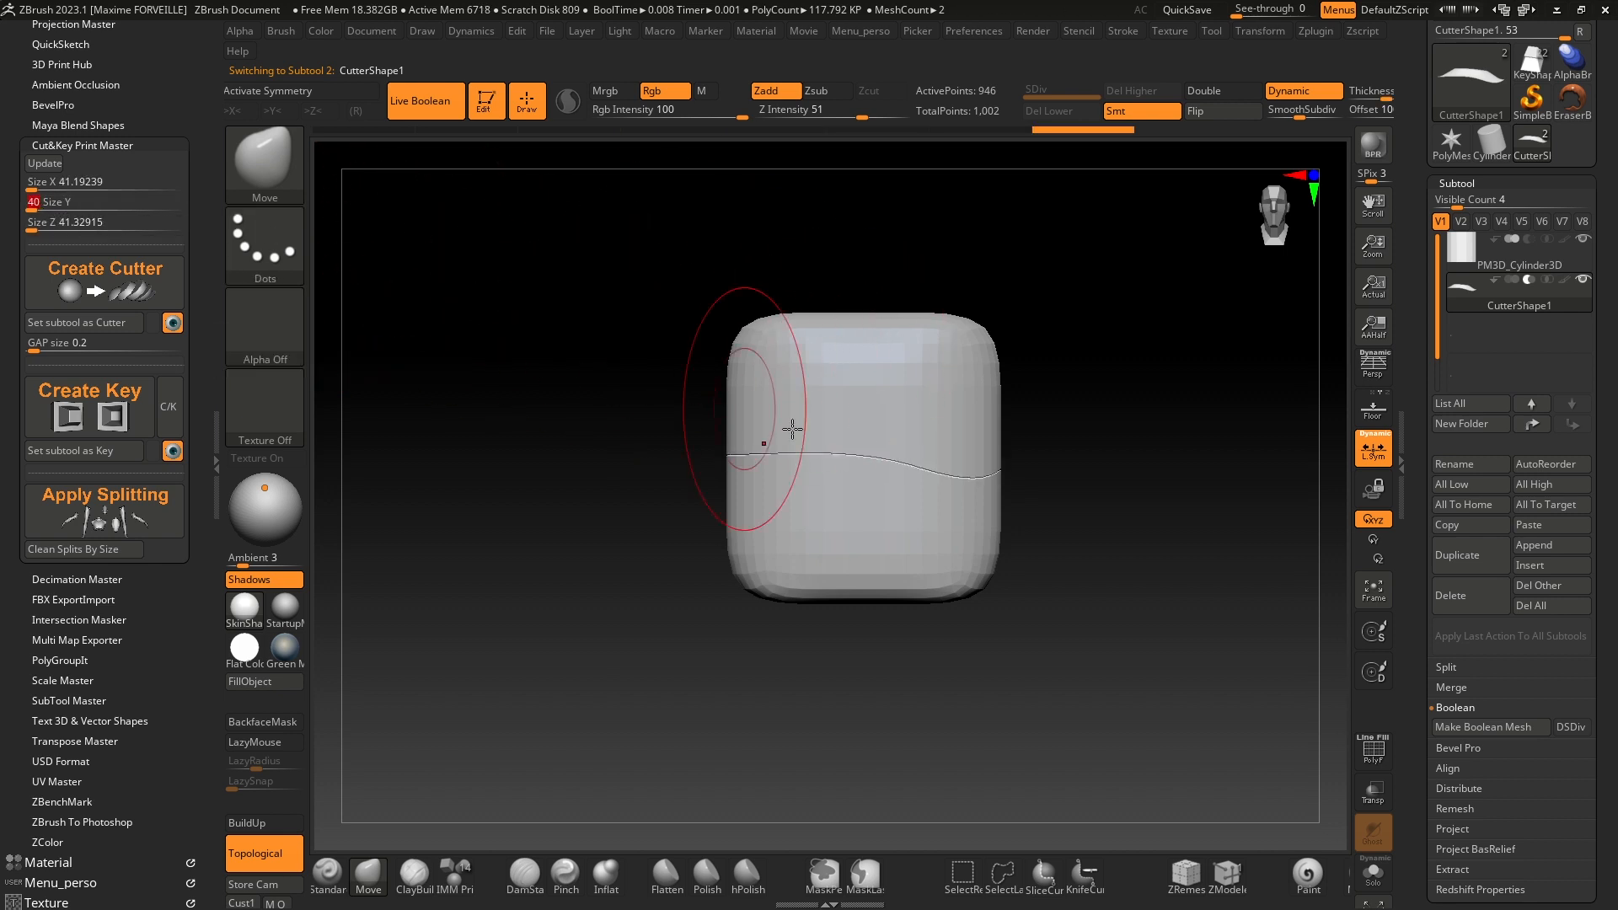
{"action": "key", "text": "Return"}
{"action": "key", "text": "space"}
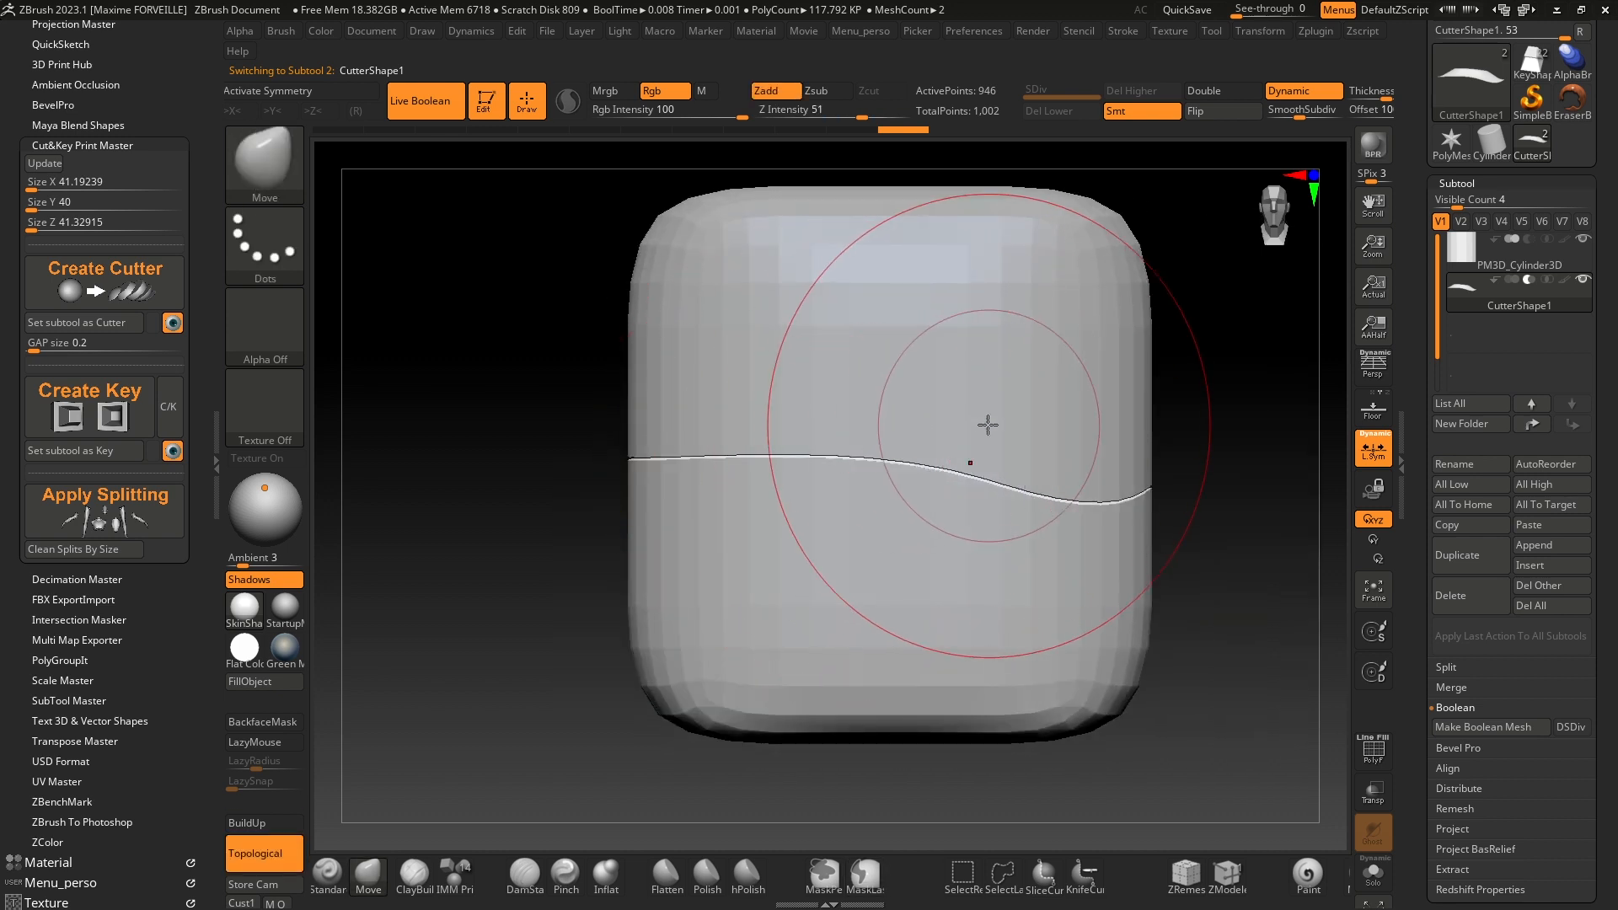
{"action": "right_click_drag", "start_coordinate": [986, 426], "coordinate": [1157, 384], "text": "ctrl"}
{"action": "right_click", "coordinate": [895, 420]}
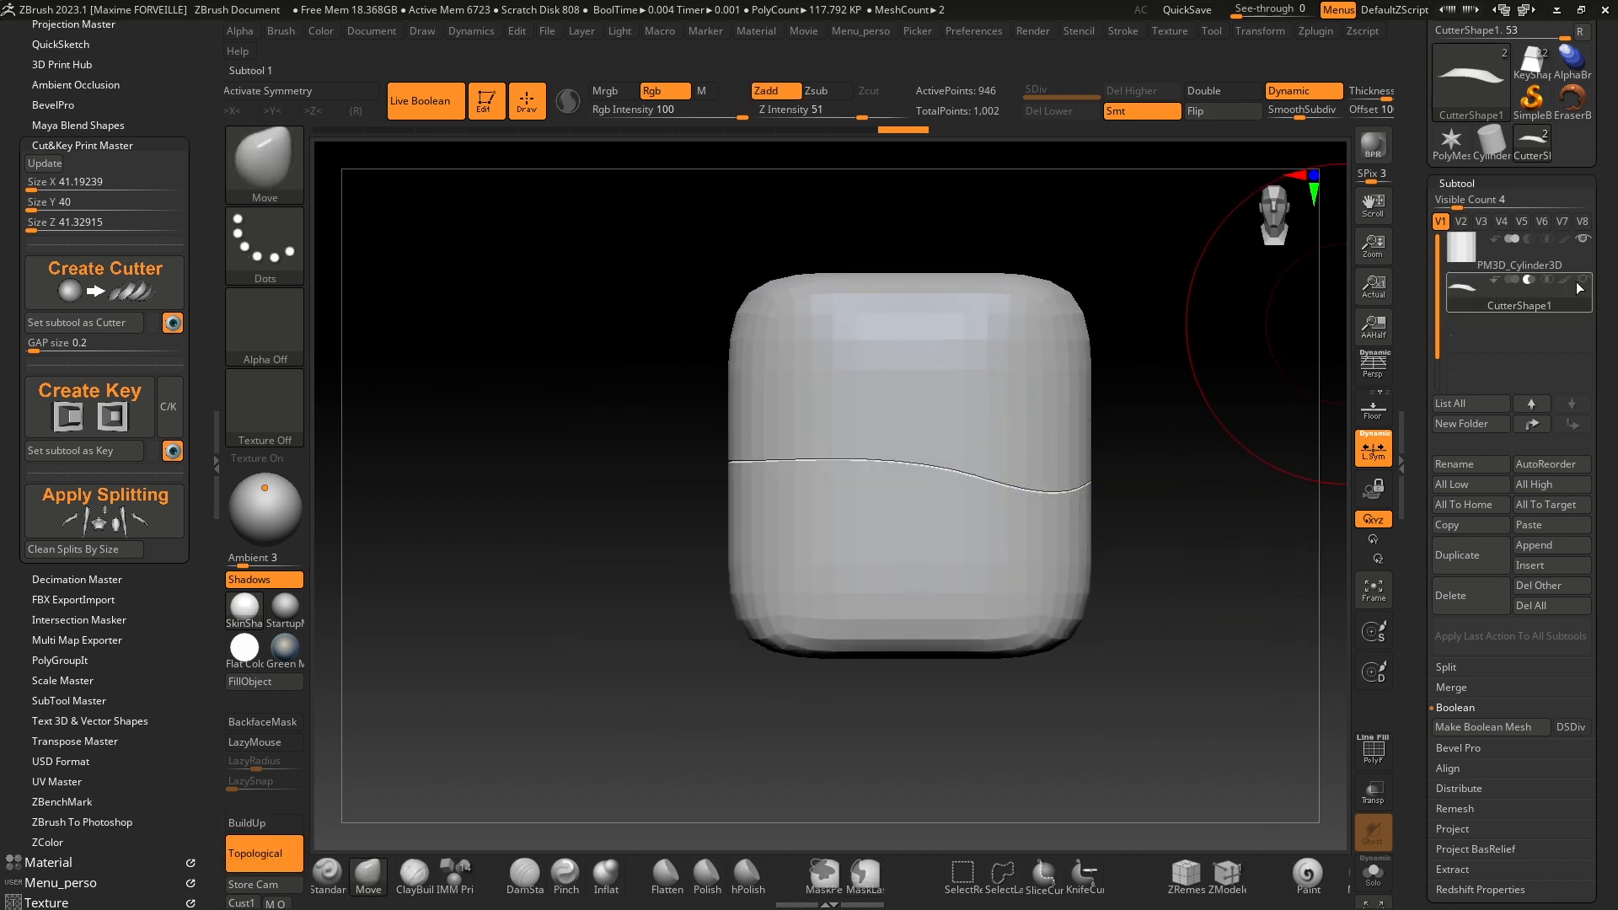
Step: With CutterShape1 hidden, restore the cylinder's lower mask from the undo history and create a second cutter using the legacy algorithm
{"action": "left_click", "coordinate": [1463, 266]}
{"action": "right_click_drag", "start_coordinate": [1121, 318], "coordinate": [1094, 369]}
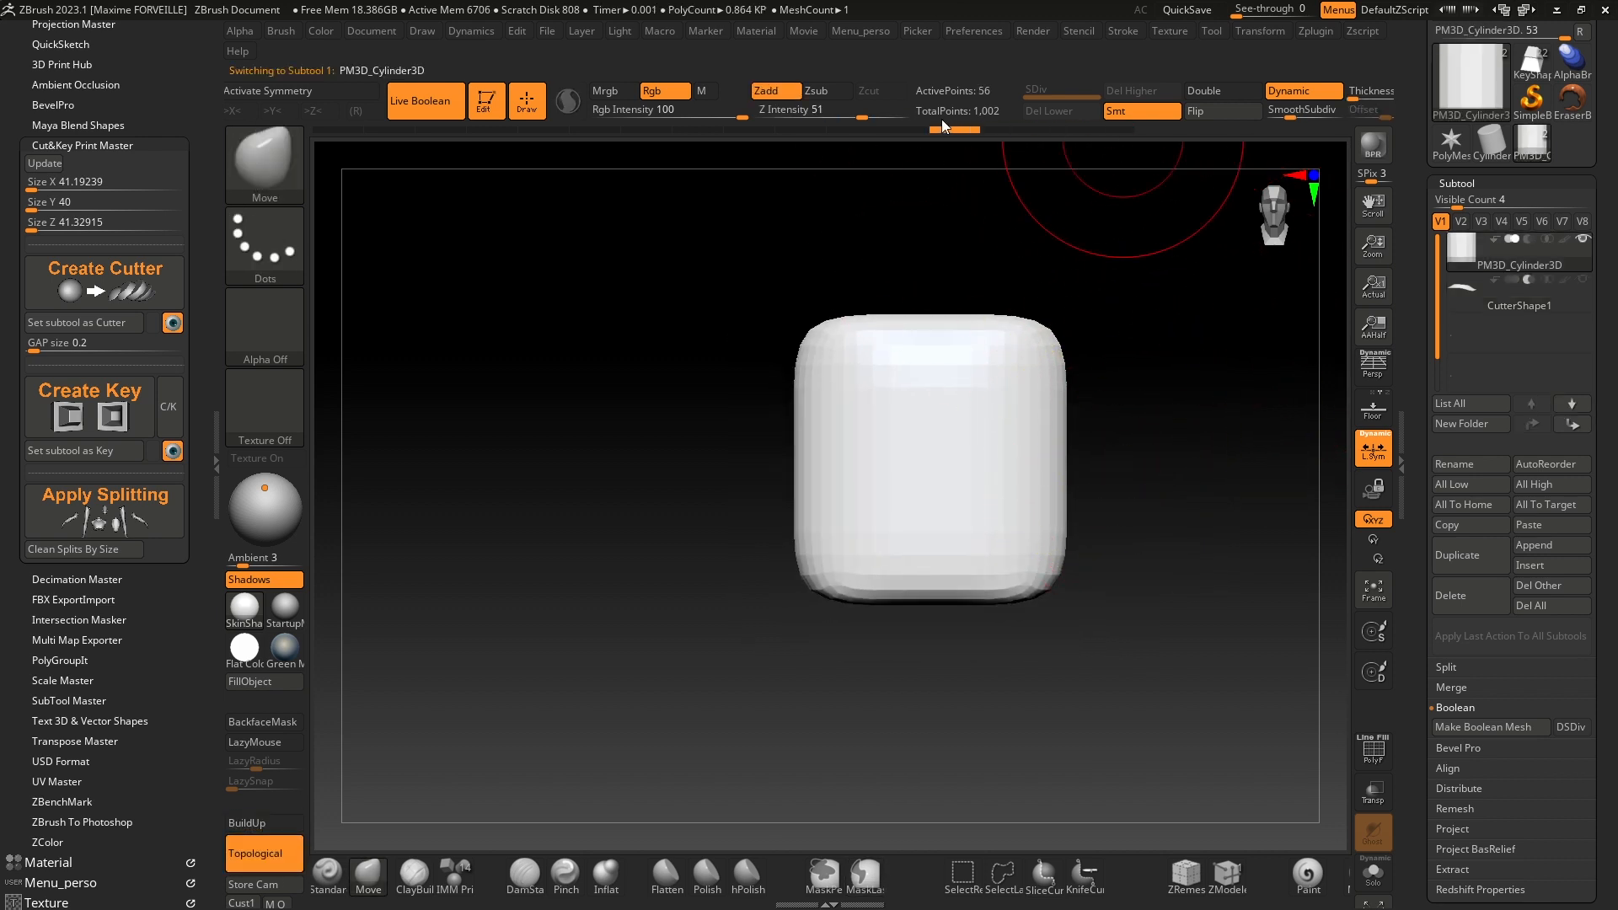
{"action": "mouse_move", "coordinate": [618, 114]}
{"action": "left_mouse_down"}
{"action": "mouse_move", "coordinate": [569, 115]}
{"action": "mouse_move", "coordinate": [629, 121]}
{"action": "mouse_move", "coordinate": [602, 124]}
{"action": "left_mouse_up"}
{"action": "key", "text": "ctrl"}
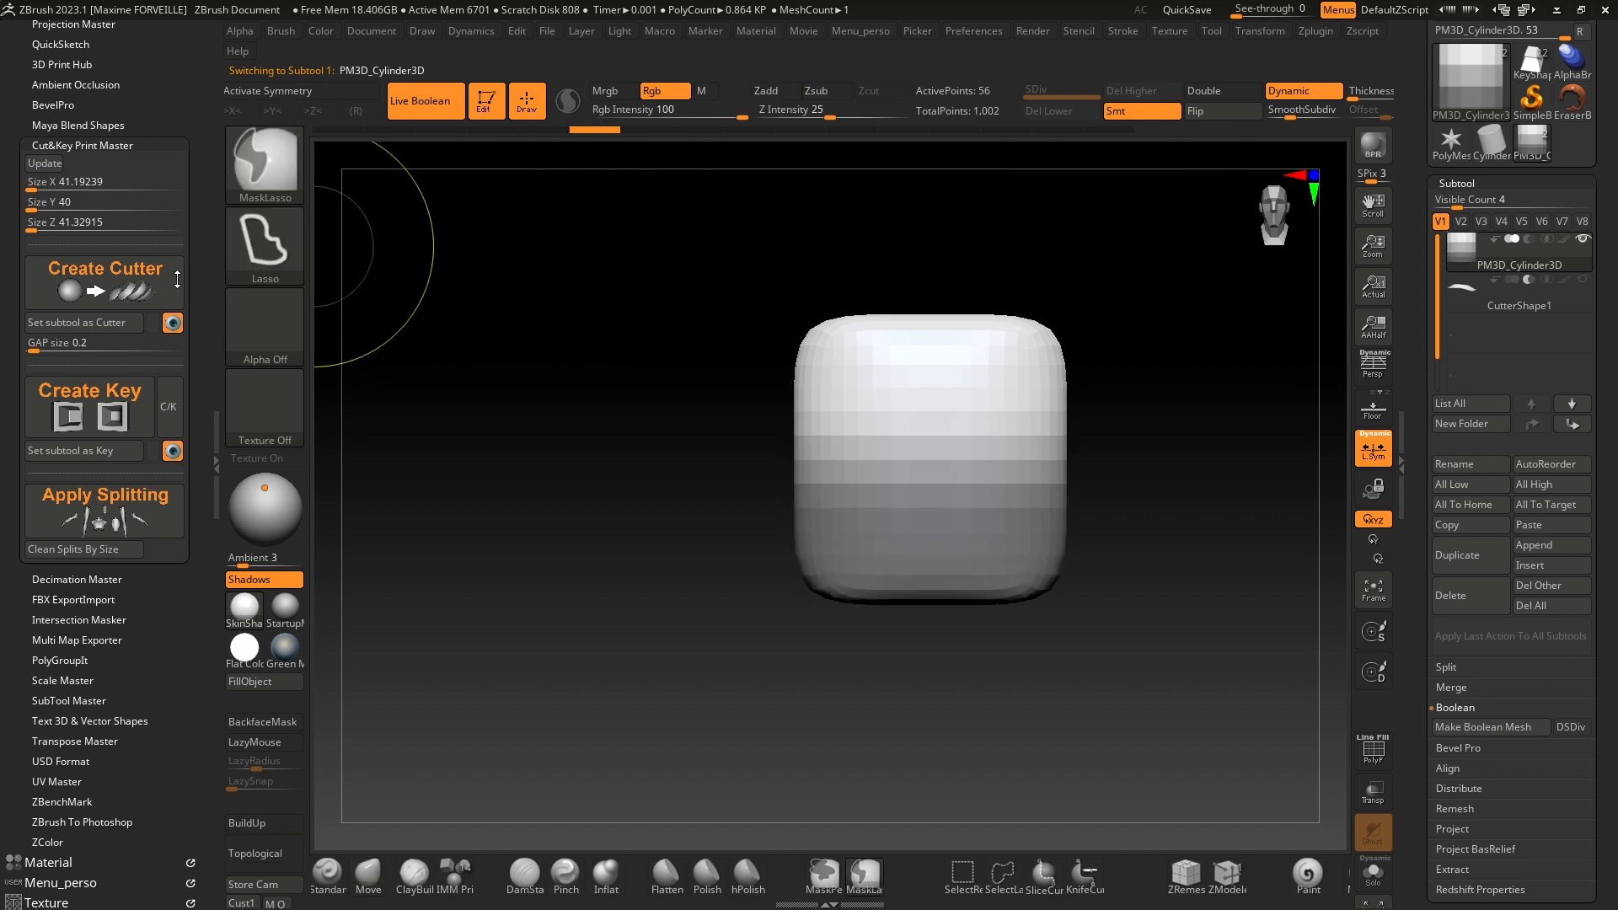
{"action": "left_click", "coordinate": [128, 283]}
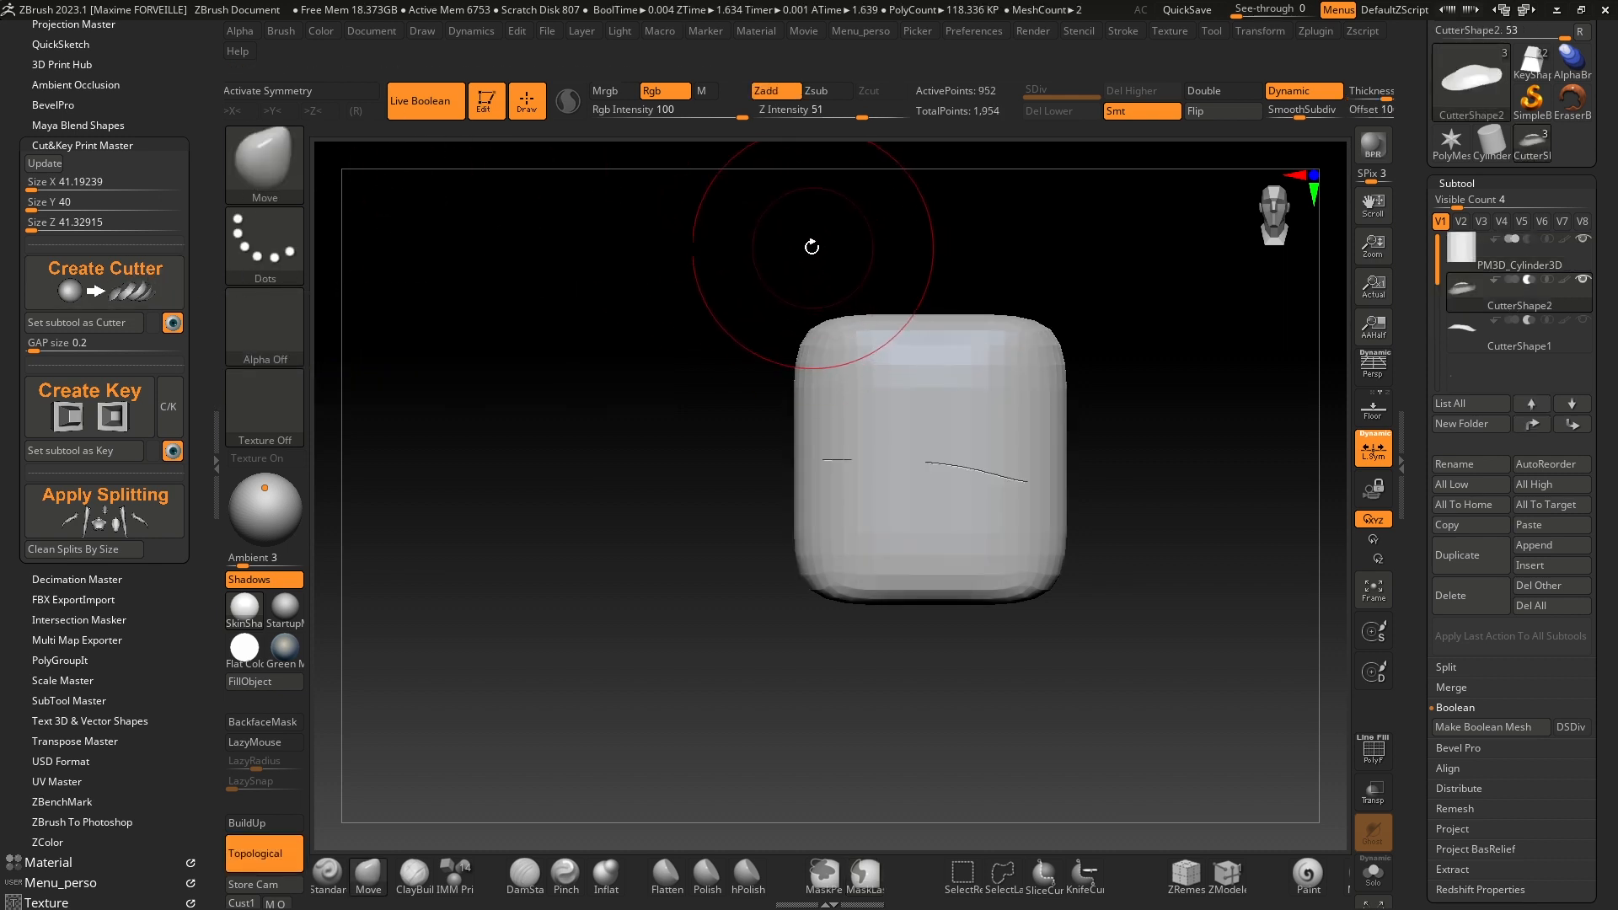
Step: Examine the cut line that the second cutter leaves on the cylinder, with the cylinder and then CutterShape2 selected
{"action": "mouse_move", "coordinate": [944, 486]}
{"action": "right_mouse_down", "text": "ctrl"}
{"action": "mouse_move", "coordinate": [979, 514]}
{"action": "mouse_move", "coordinate": [877, 509]}
{"action": "mouse_move", "coordinate": [1084, 498]}
{"action": "mouse_move", "coordinate": [942, 492]}
{"action": "mouse_move", "coordinate": [1032, 480]}
{"action": "right_mouse_up", "text": "ctrl"}
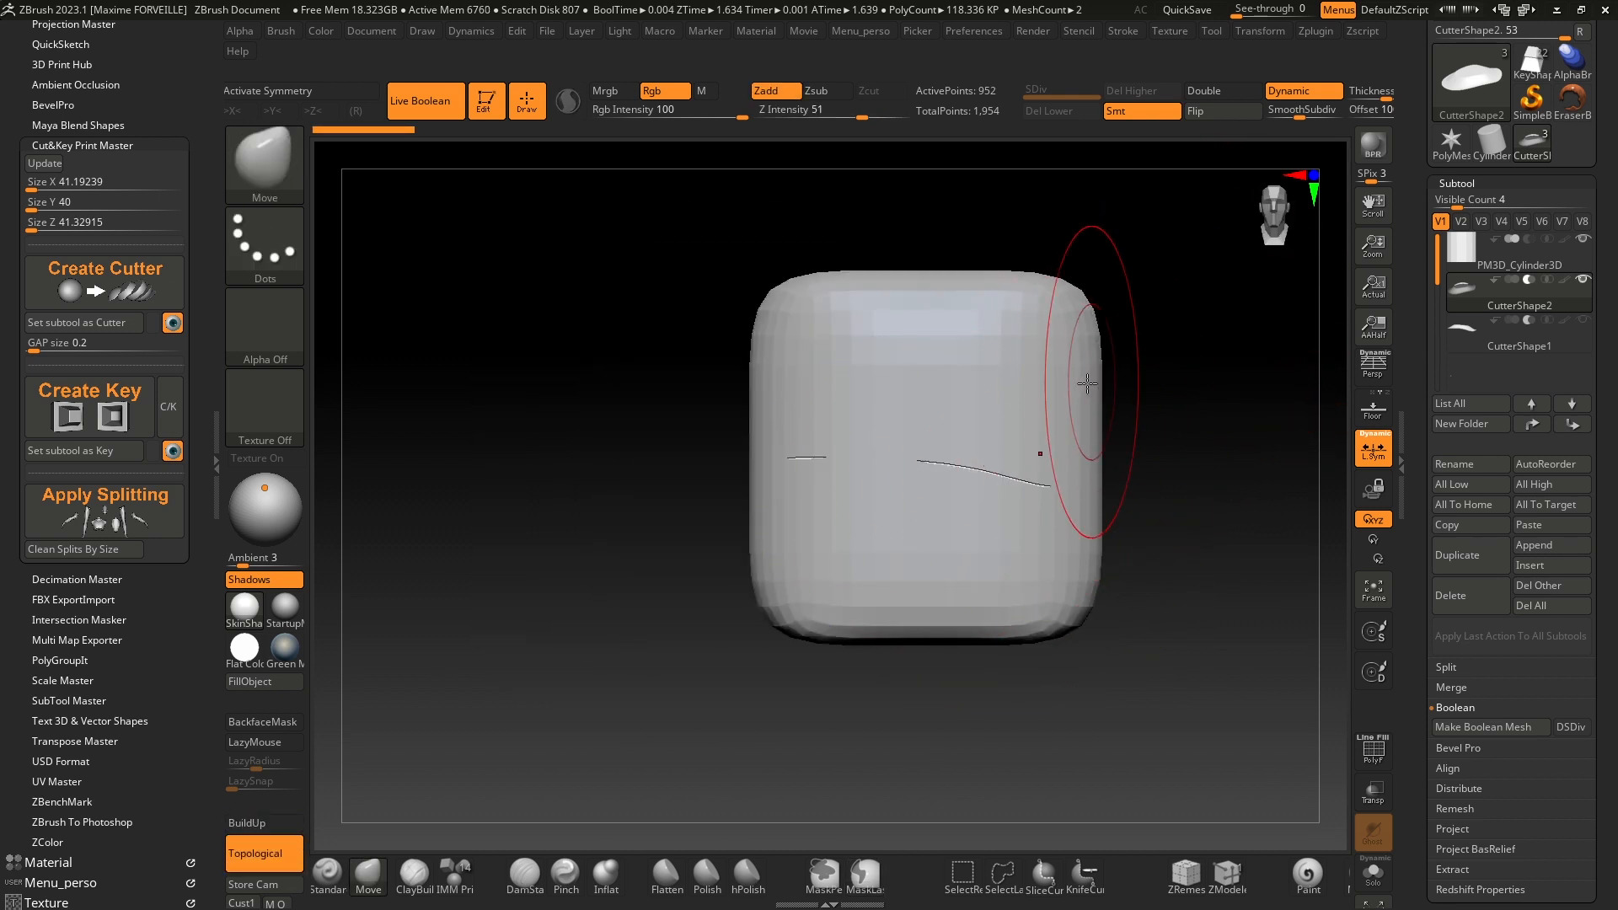
{"action": "left_click", "coordinate": [1467, 251]}
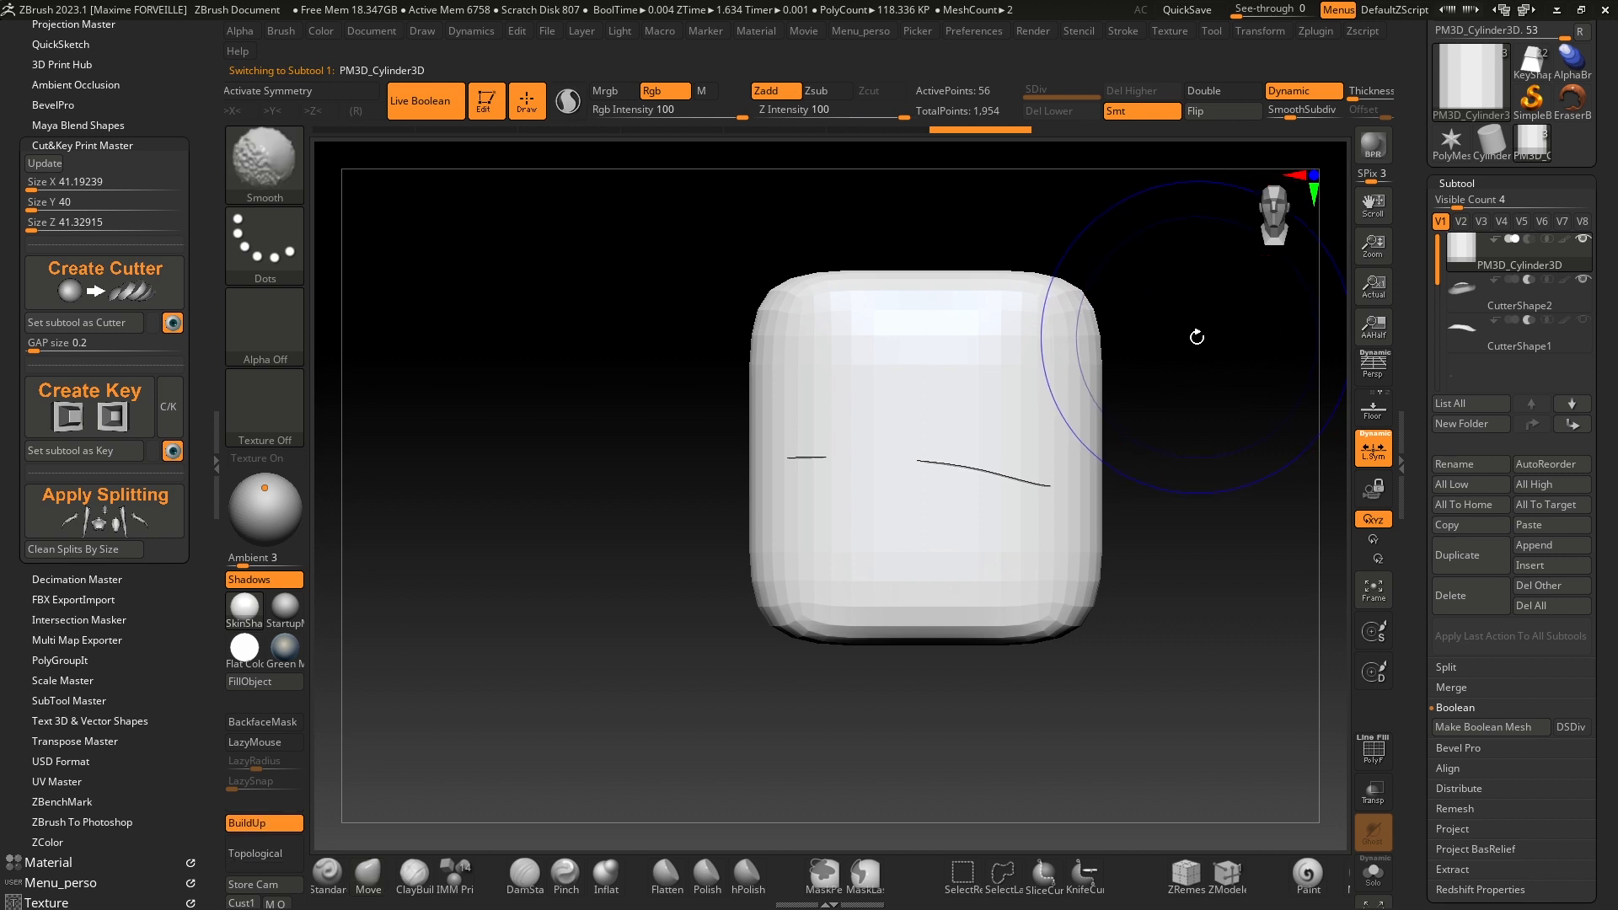
{"action": "key", "text": "shift+f"}
{"action": "key", "text": "shift+f"}
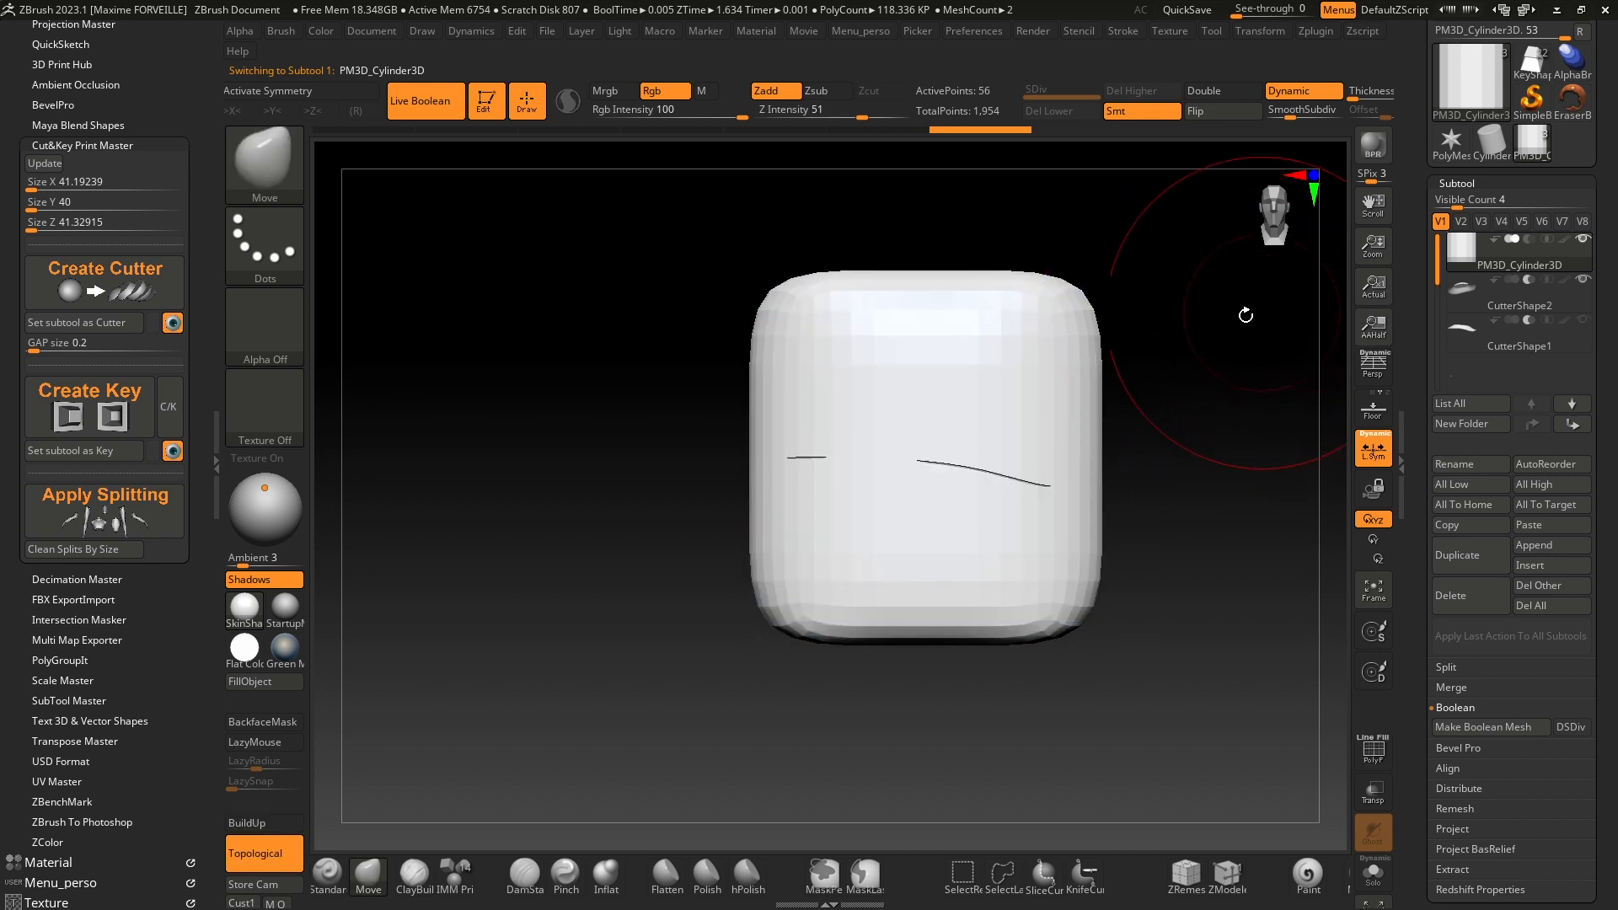
{"action": "right_click_drag", "start_coordinate": [1025, 384], "coordinate": [1000, 422]}
{"action": "right_click_drag", "start_coordinate": [1112, 357], "coordinate": [1075, 371], "text": "ctrl"}
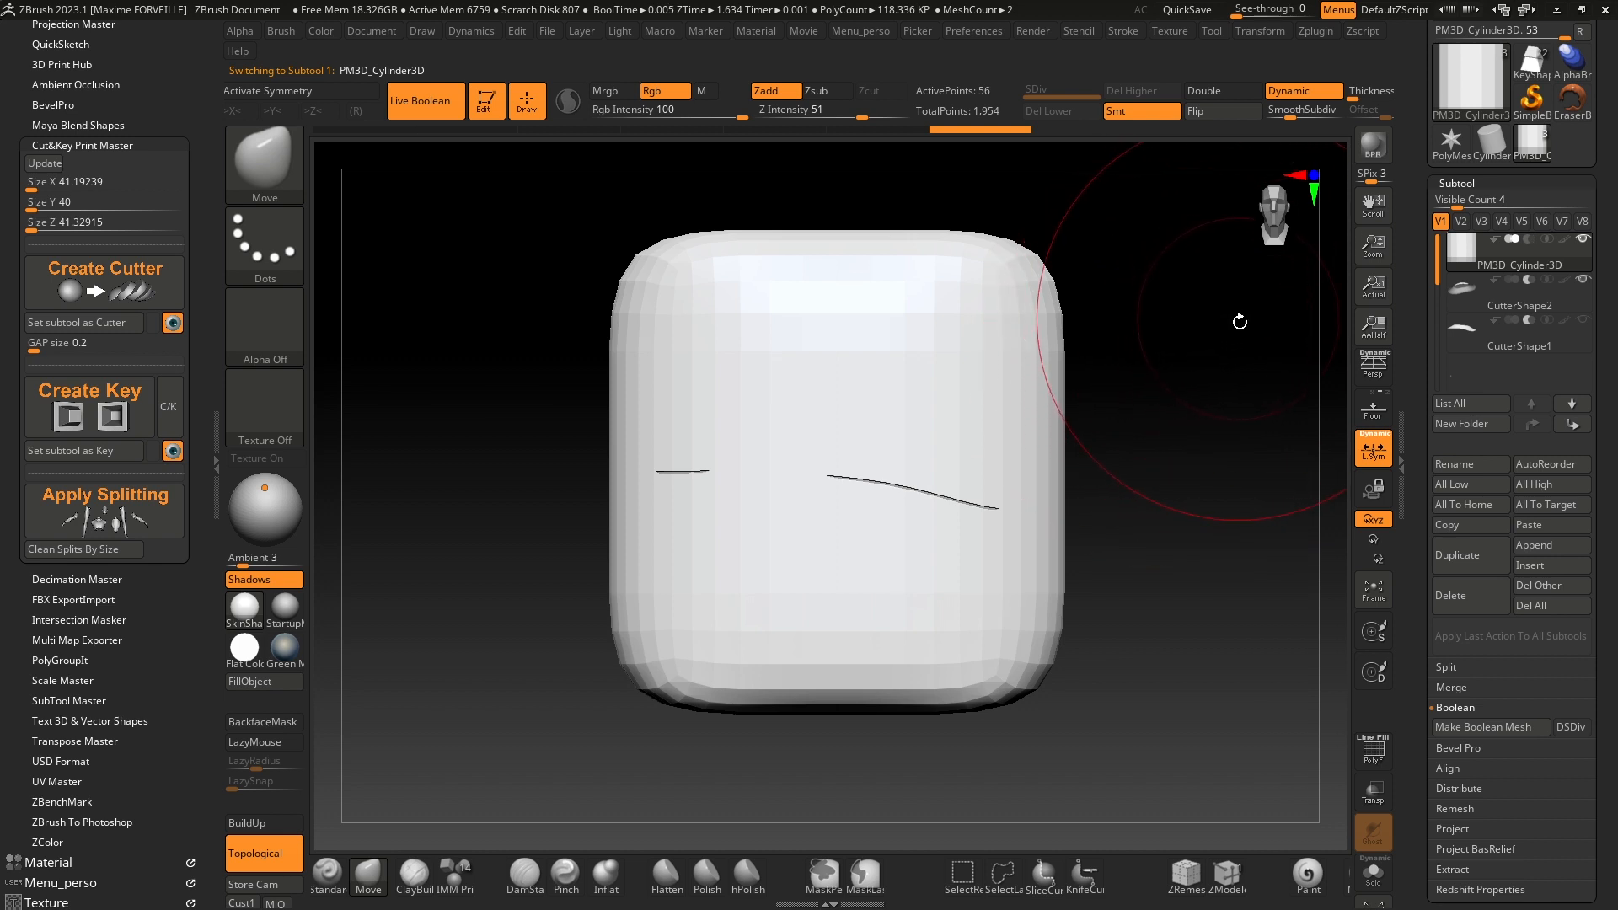
{"action": "right_click_drag", "start_coordinate": [1240, 322], "coordinate": [1264, 310], "text": "ctrl"}
{"action": "left_click", "coordinate": [1463, 293]}
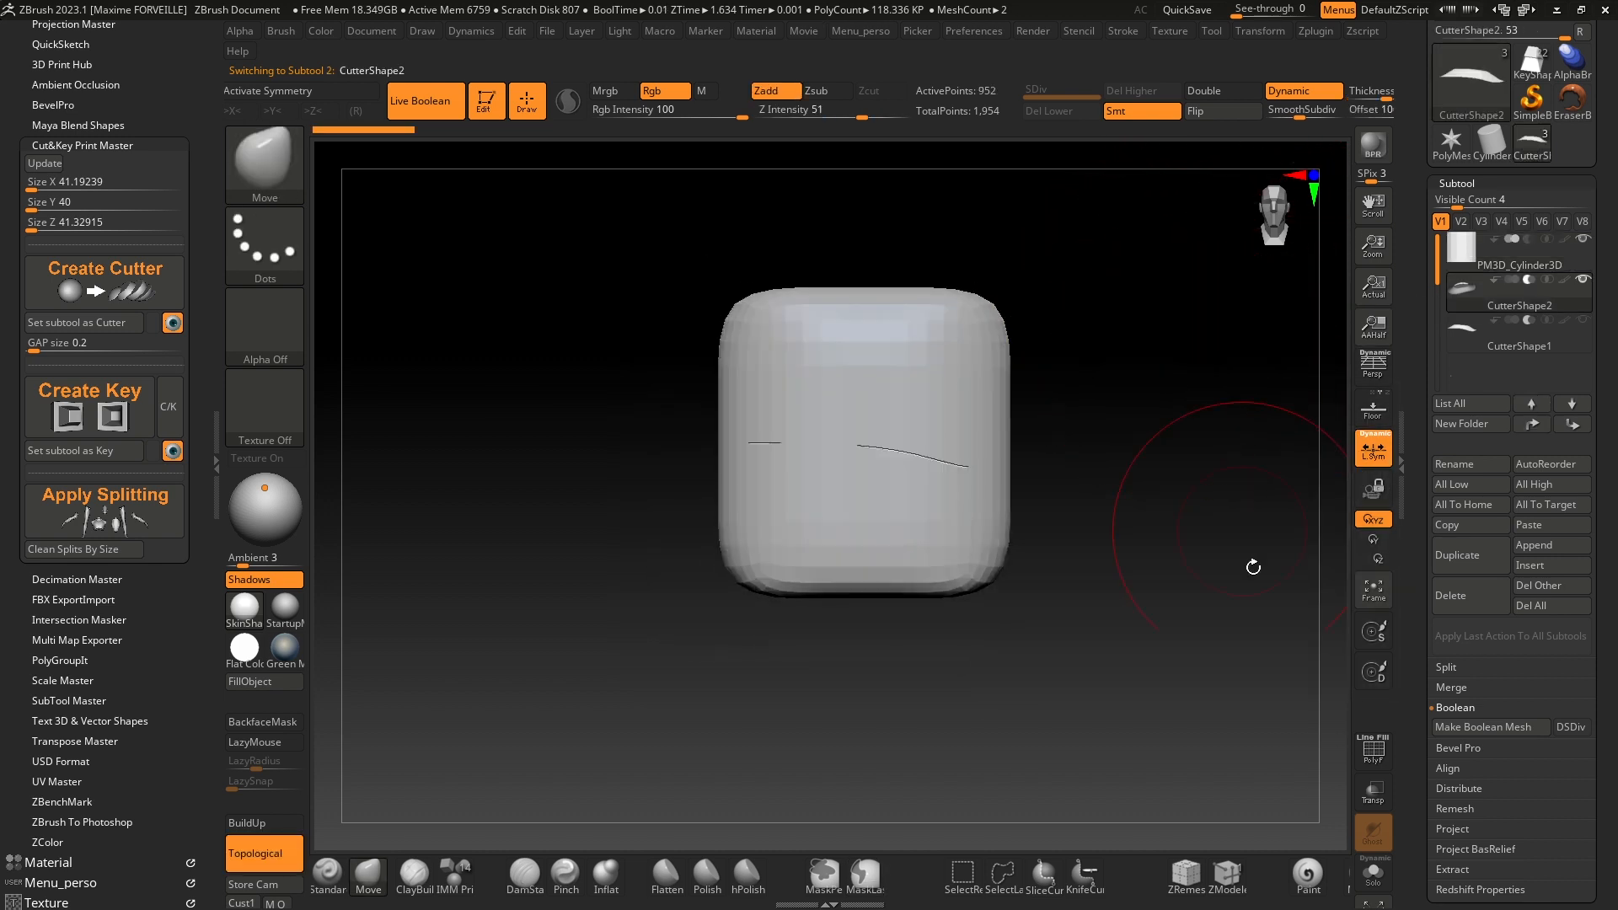
Step: Isolate the cutters in Solo mode and alternate between CutterShape1 and CutterShape2 to compare their shapes from above
{"action": "left_click", "coordinate": [1366, 879]}
{"action": "right_click_drag", "start_coordinate": [1109, 451], "coordinate": [1036, 476], "text": "shift"}
{"action": "key", "text": "Down"}
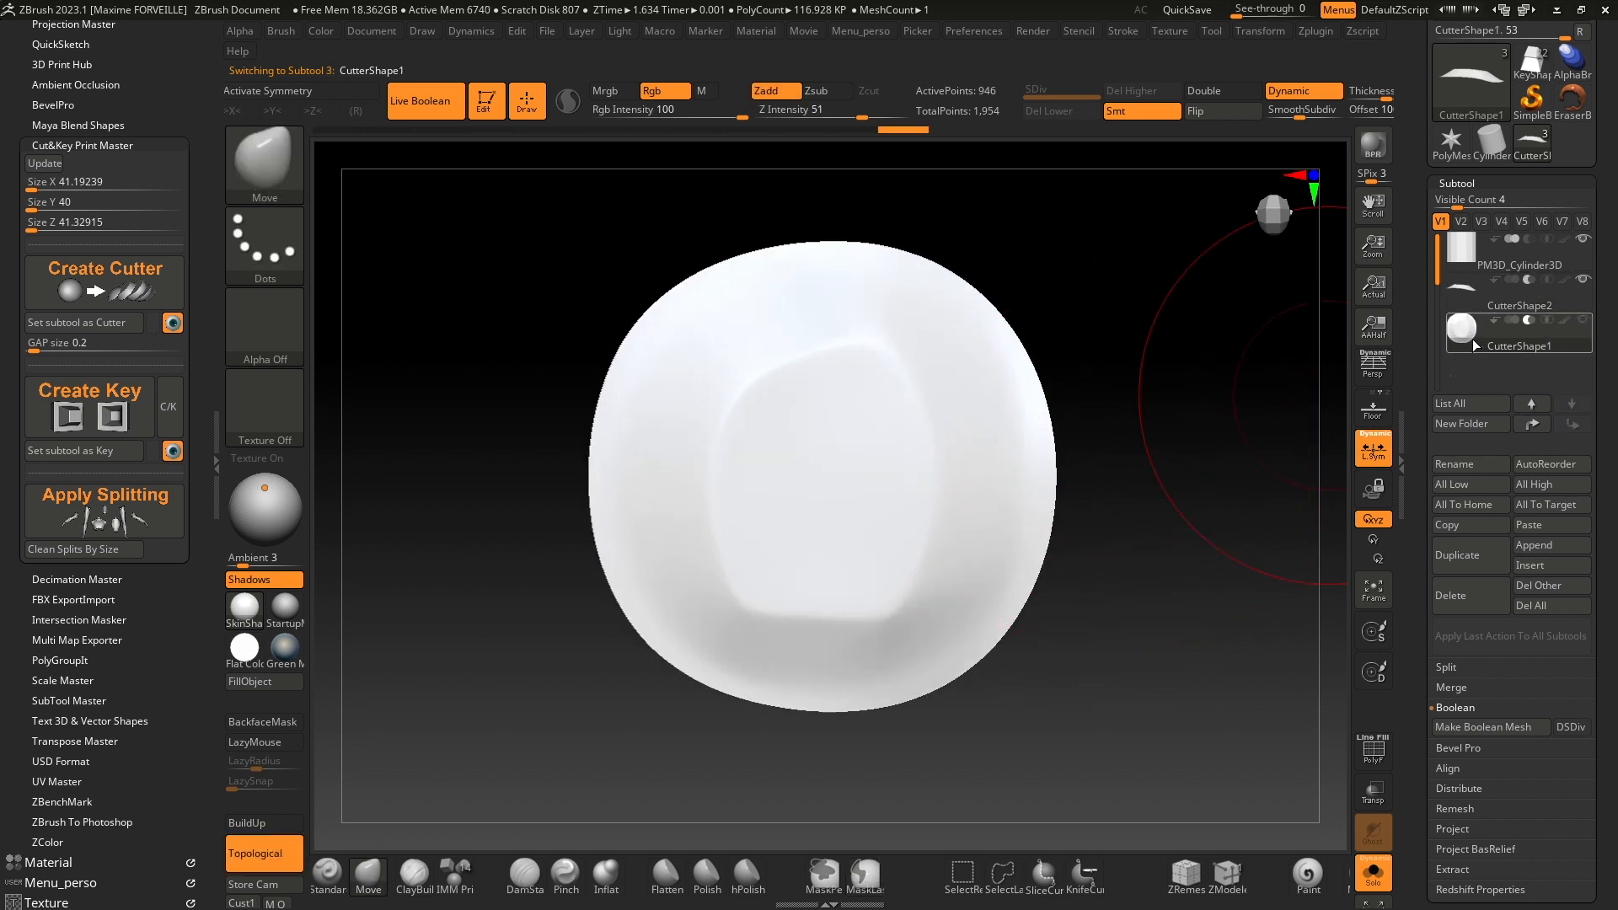
{"action": "key", "text": "Up"}
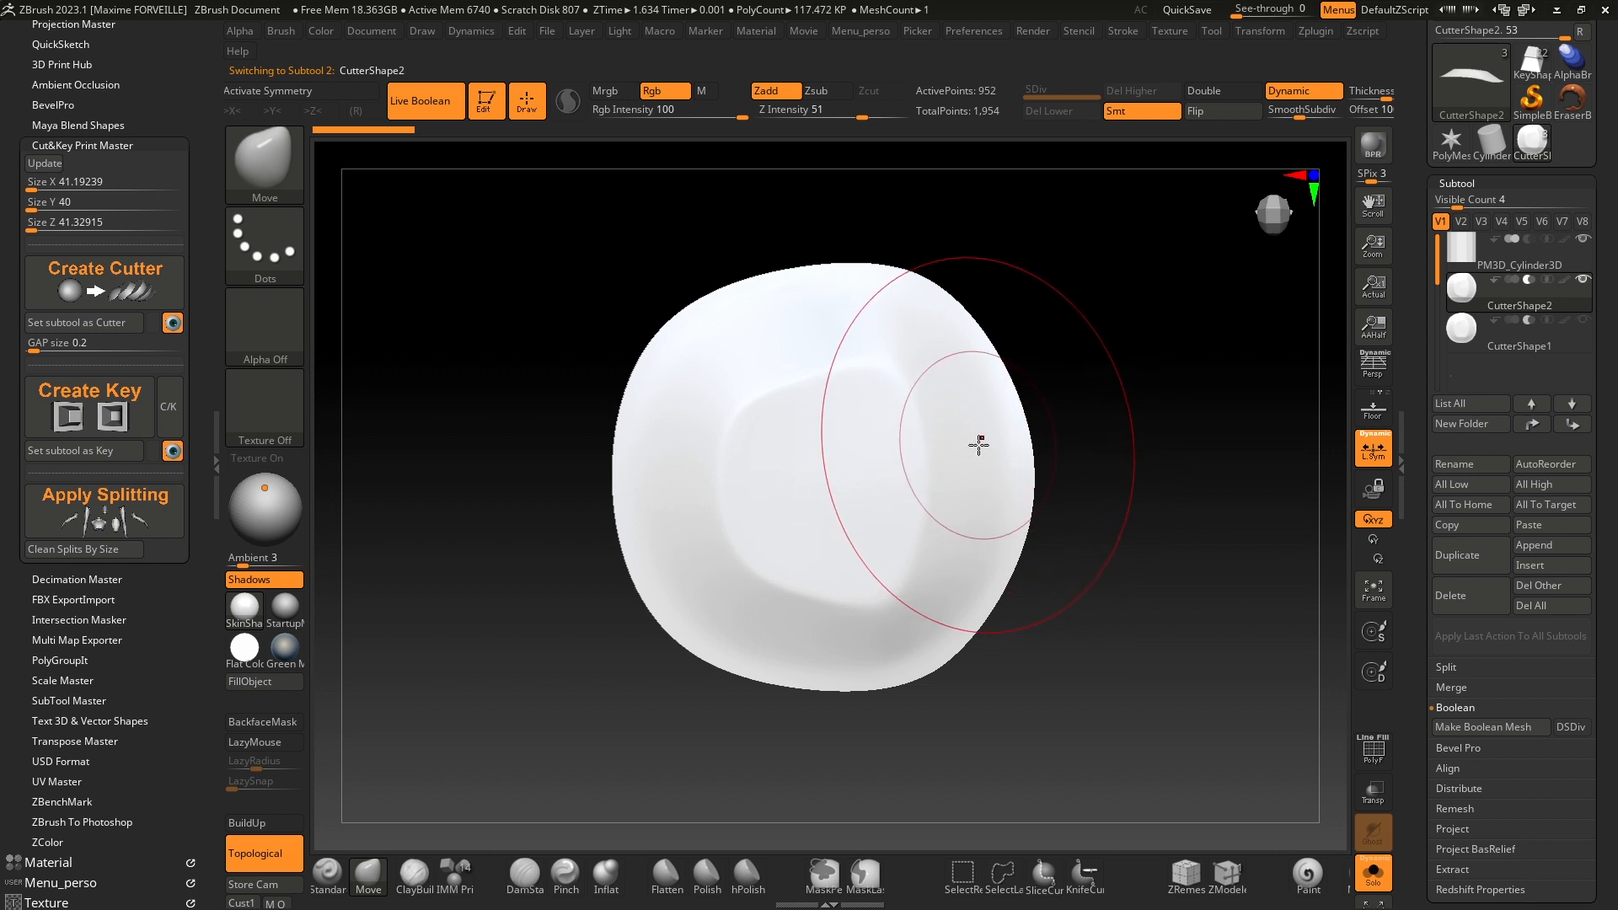
{"action": "key", "text": "Down"}
{"action": "key", "text": "Up"}
{"action": "key", "text": "Down"}
{"action": "key", "text": "Up"}
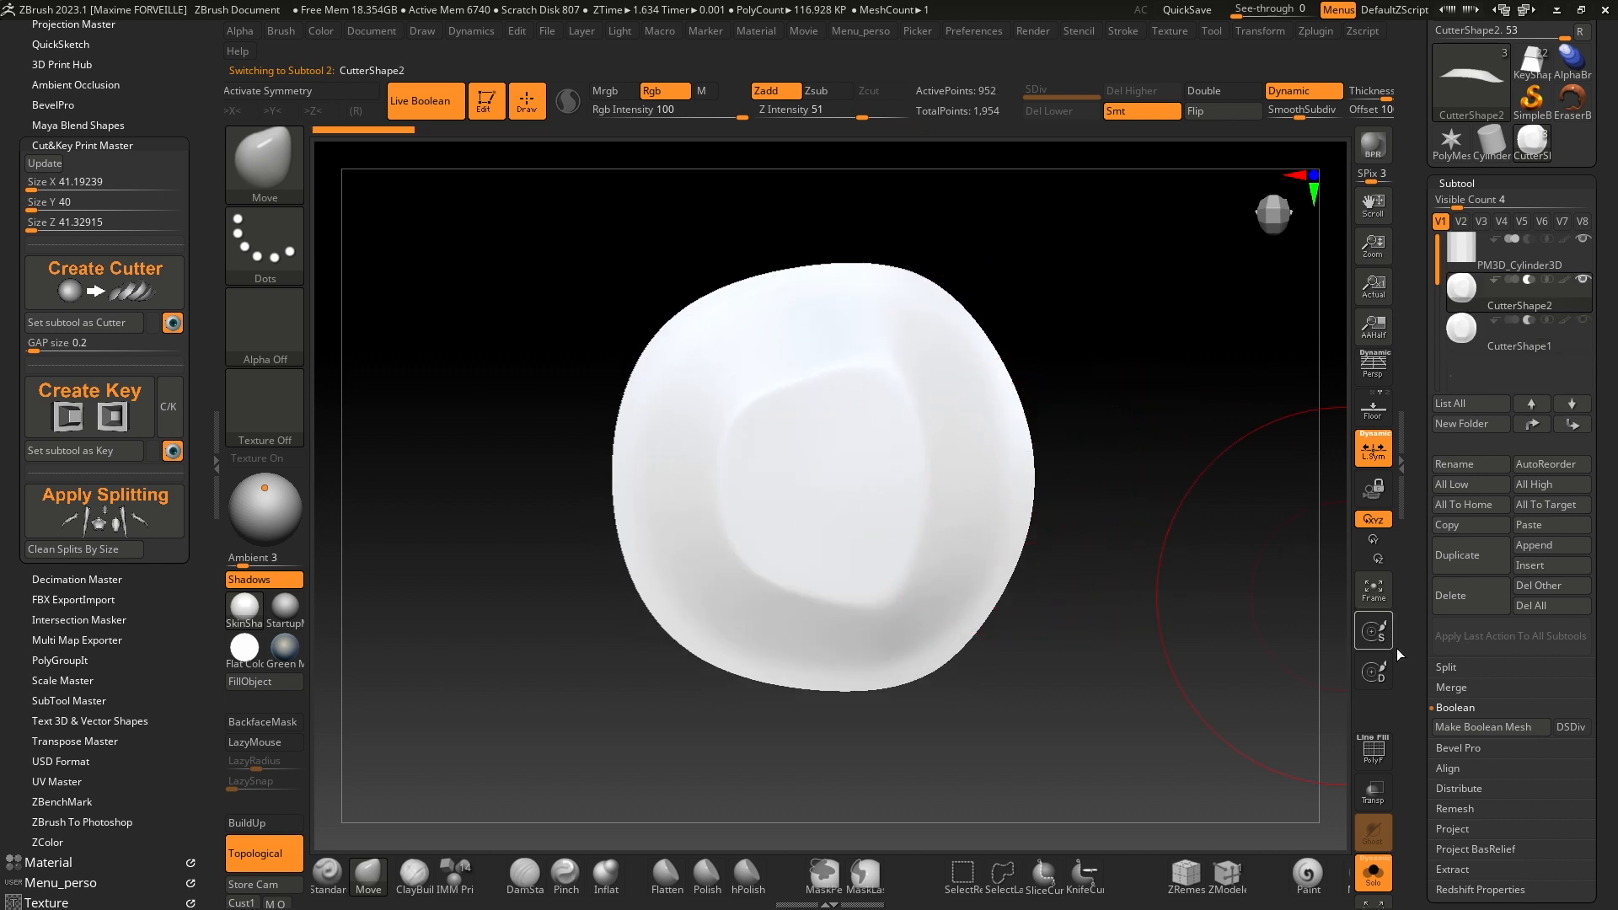
{"action": "key", "text": "Down"}
{"action": "key", "text": "Up"}
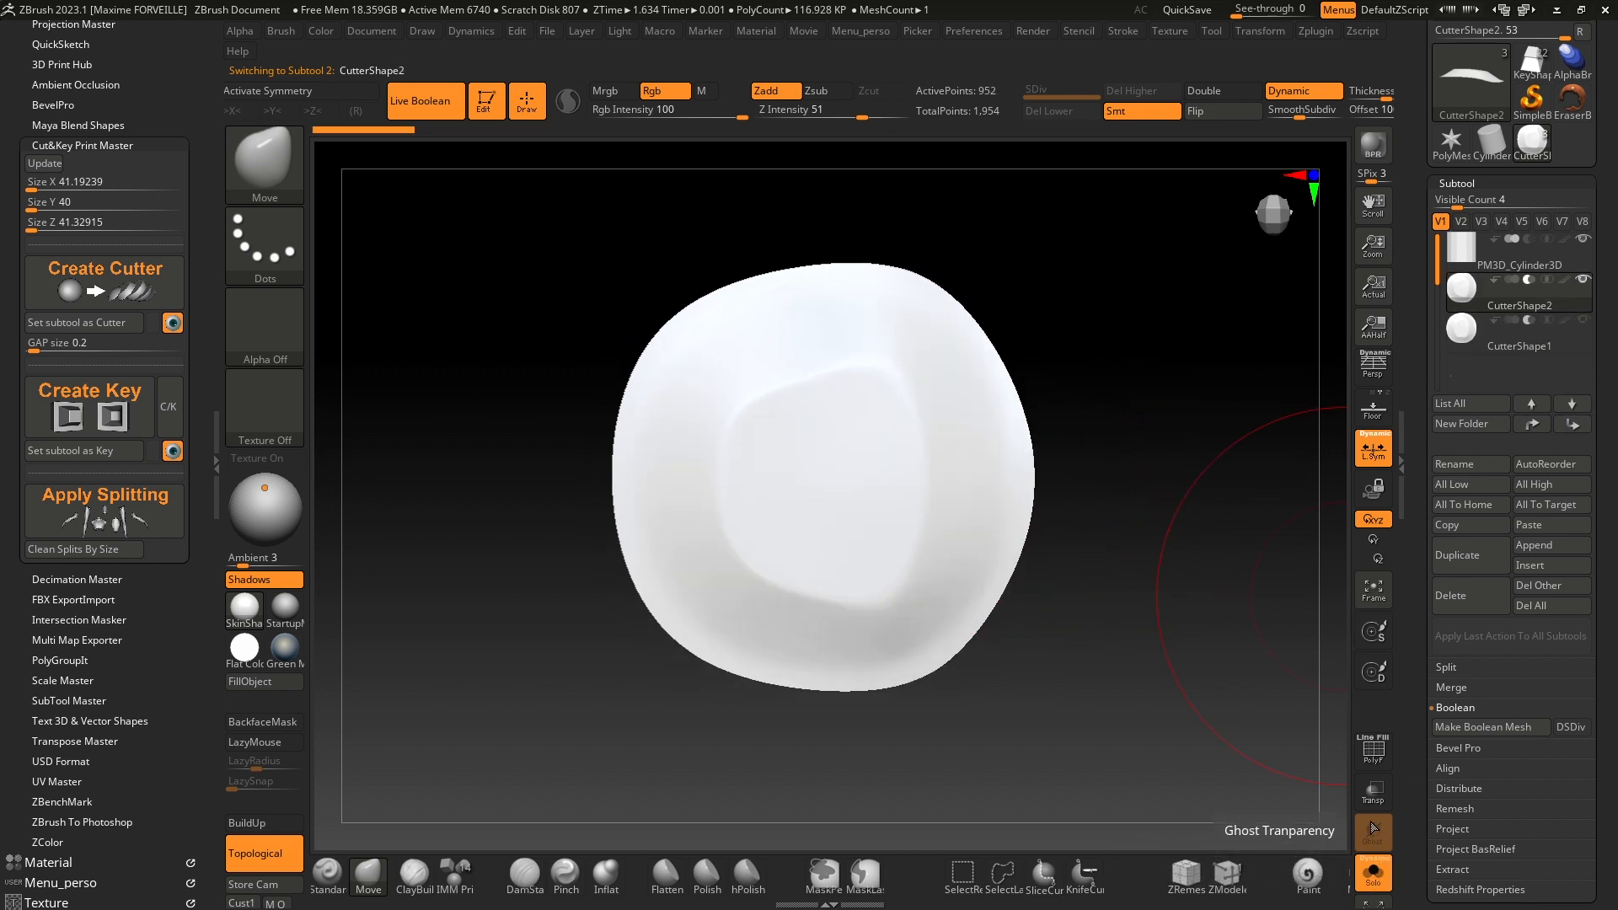
{"action": "key", "text": "Down"}
Step: Reduce the brush size, inspect the isolated CutterShape1 from above and from the front, and leave Solo mode
{"action": "right_click_drag", "start_coordinate": [1026, 408], "coordinate": [1051, 448], "text": "ctrl"}
{"action": "key", "text": "s"}
{"action": "left_click_drag", "start_coordinate": [1058, 450], "coordinate": [1020, 451]}
{"action": "right_click_drag", "start_coordinate": [1197, 394], "coordinate": [1239, 382], "text": "ctrl"}
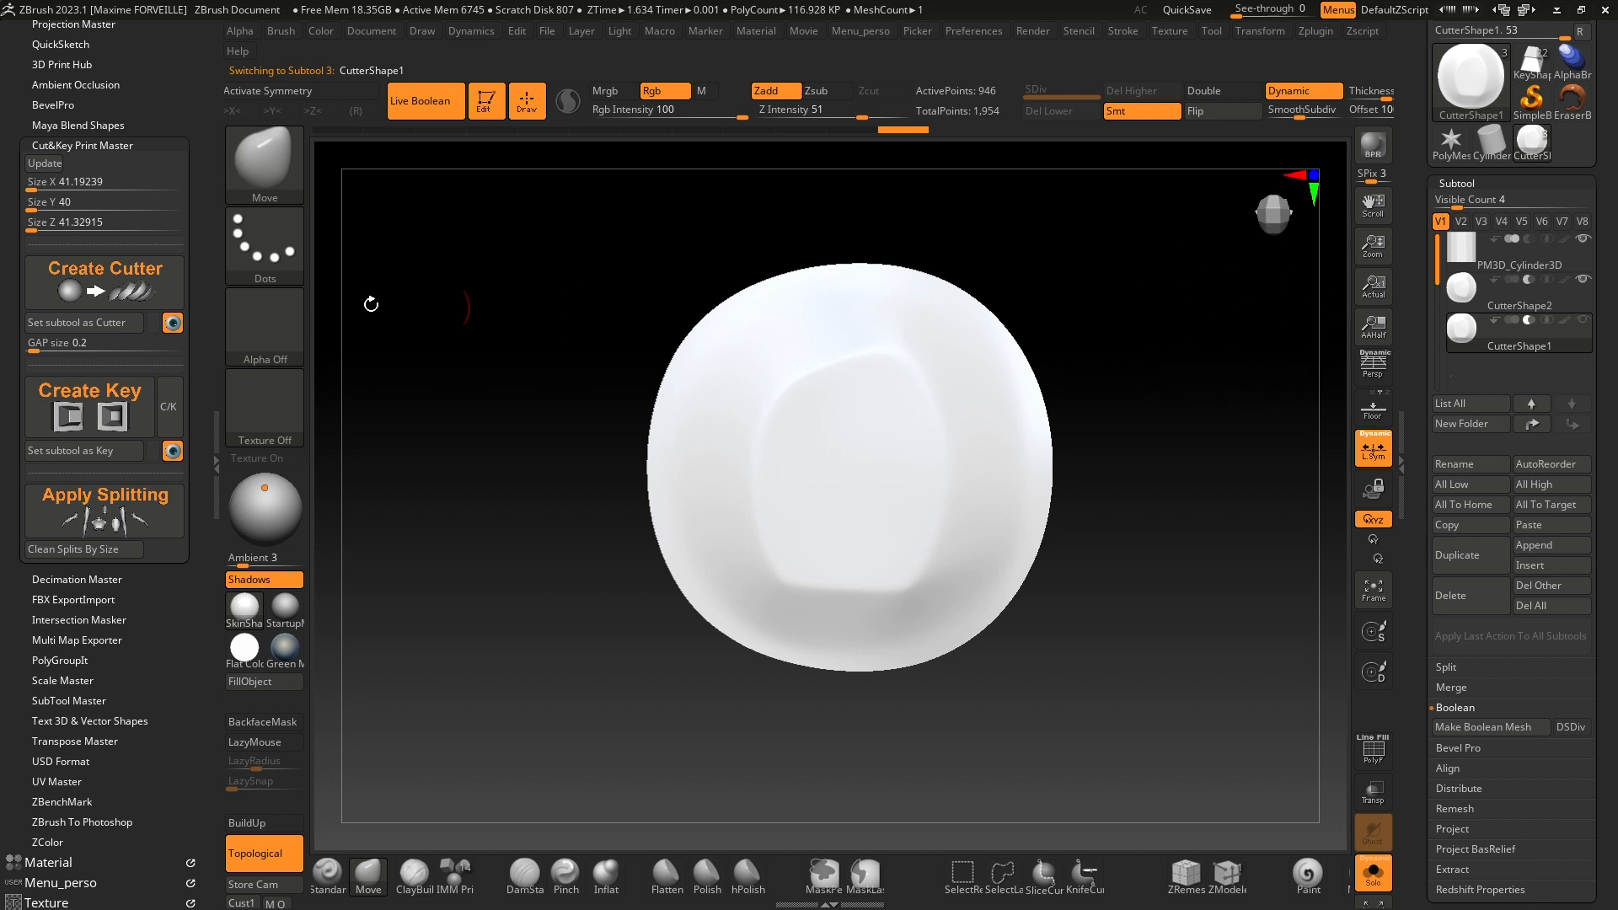
{"action": "key", "text": "ctrl"}
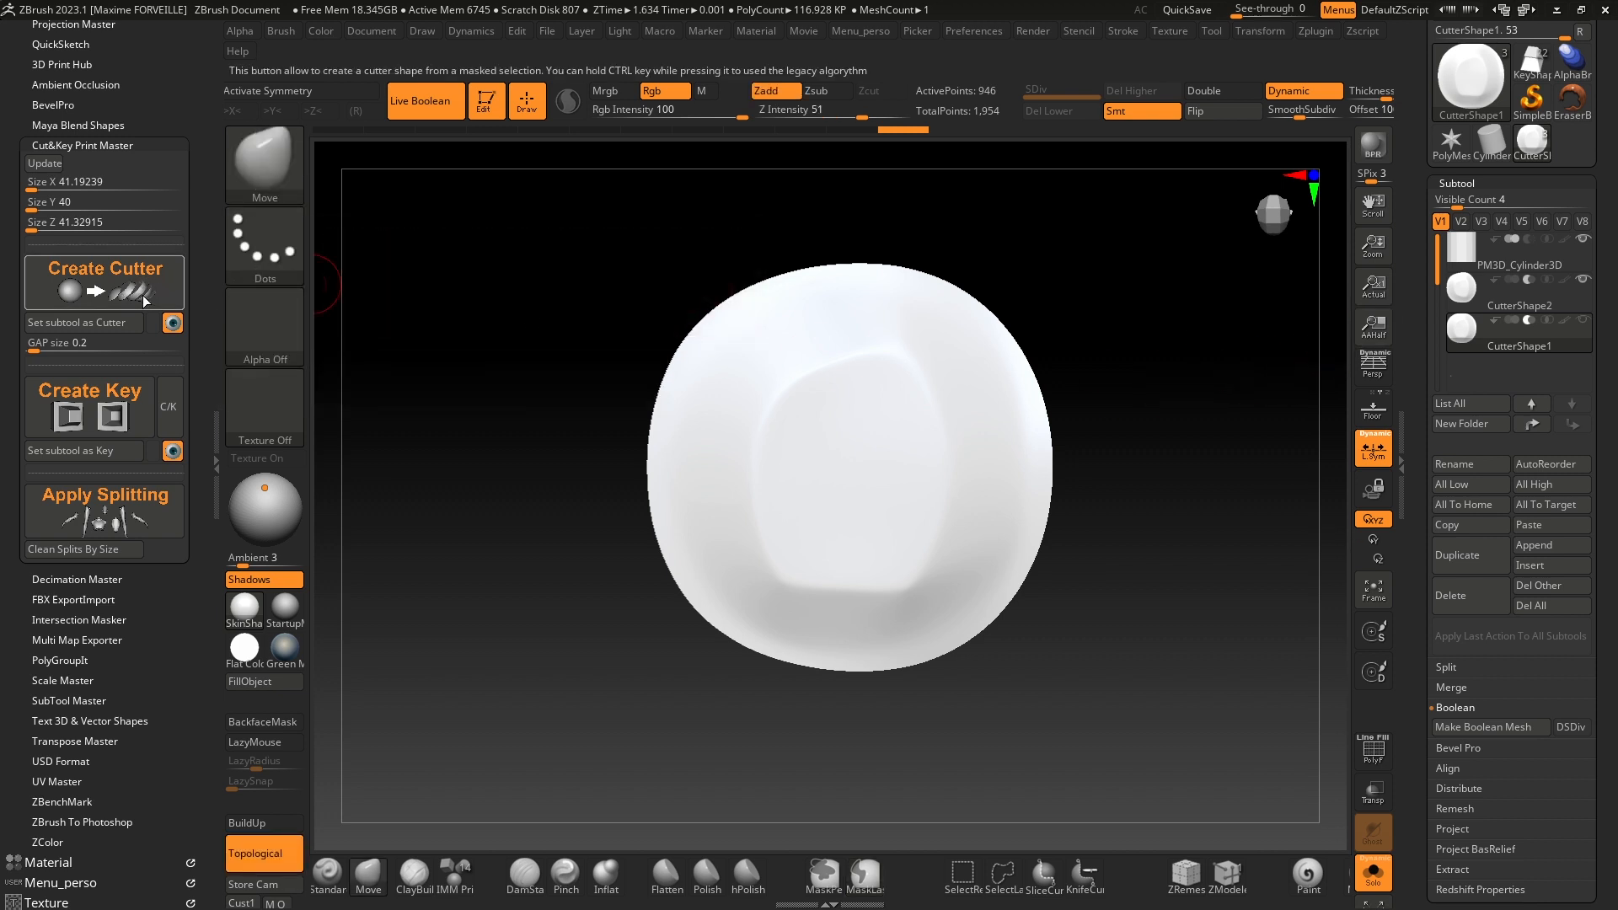
{"action": "left_click_drag", "start_coordinate": [1100, 379], "coordinate": [1167, 211]}
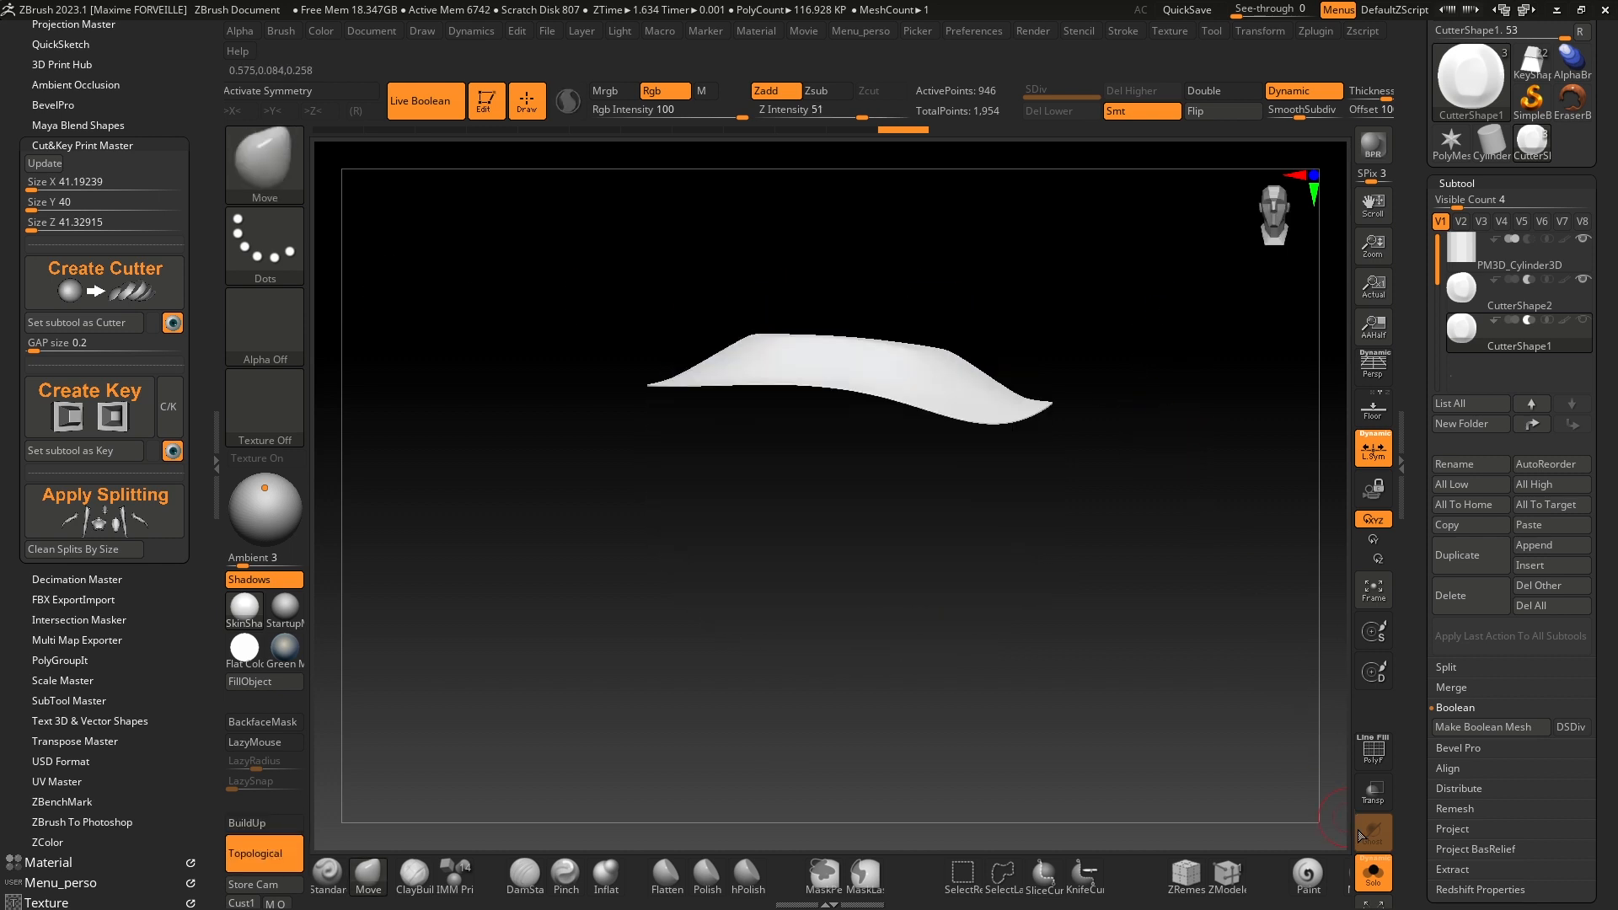
{"action": "left_click", "coordinate": [1373, 873]}
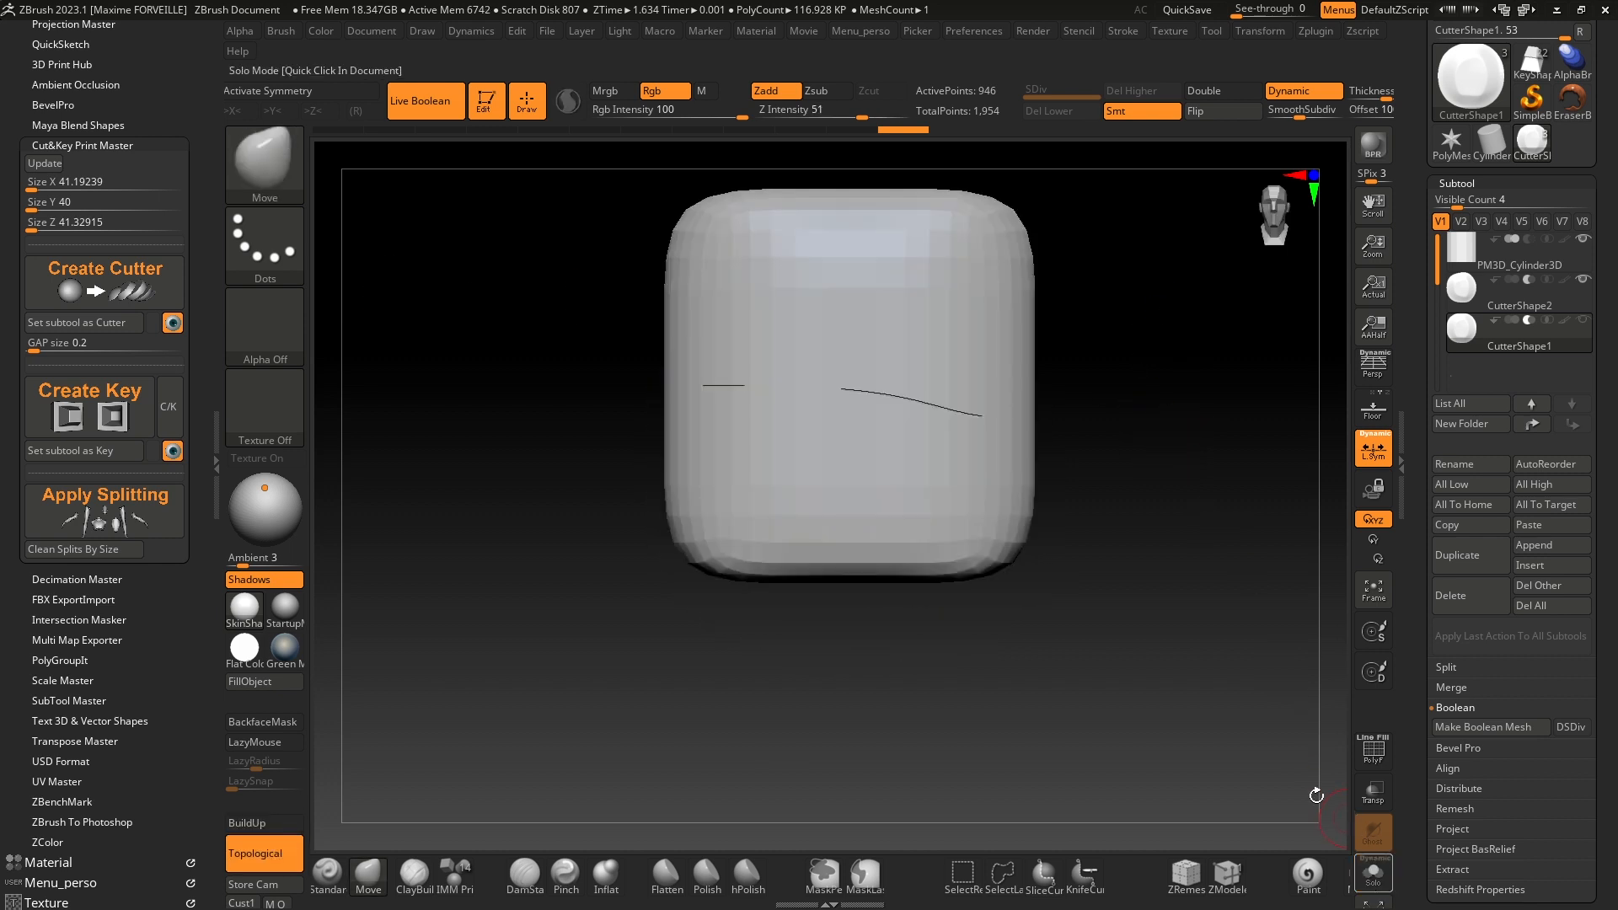
Step: Delete the CutterShape1 and CutterShape2 subtools so that only the cylinder is left
{"action": "left_click", "coordinate": [1479, 614]}
{"action": "left_click", "coordinate": [1316, 641]}
{"action": "left_click", "coordinate": [1471, 597]}
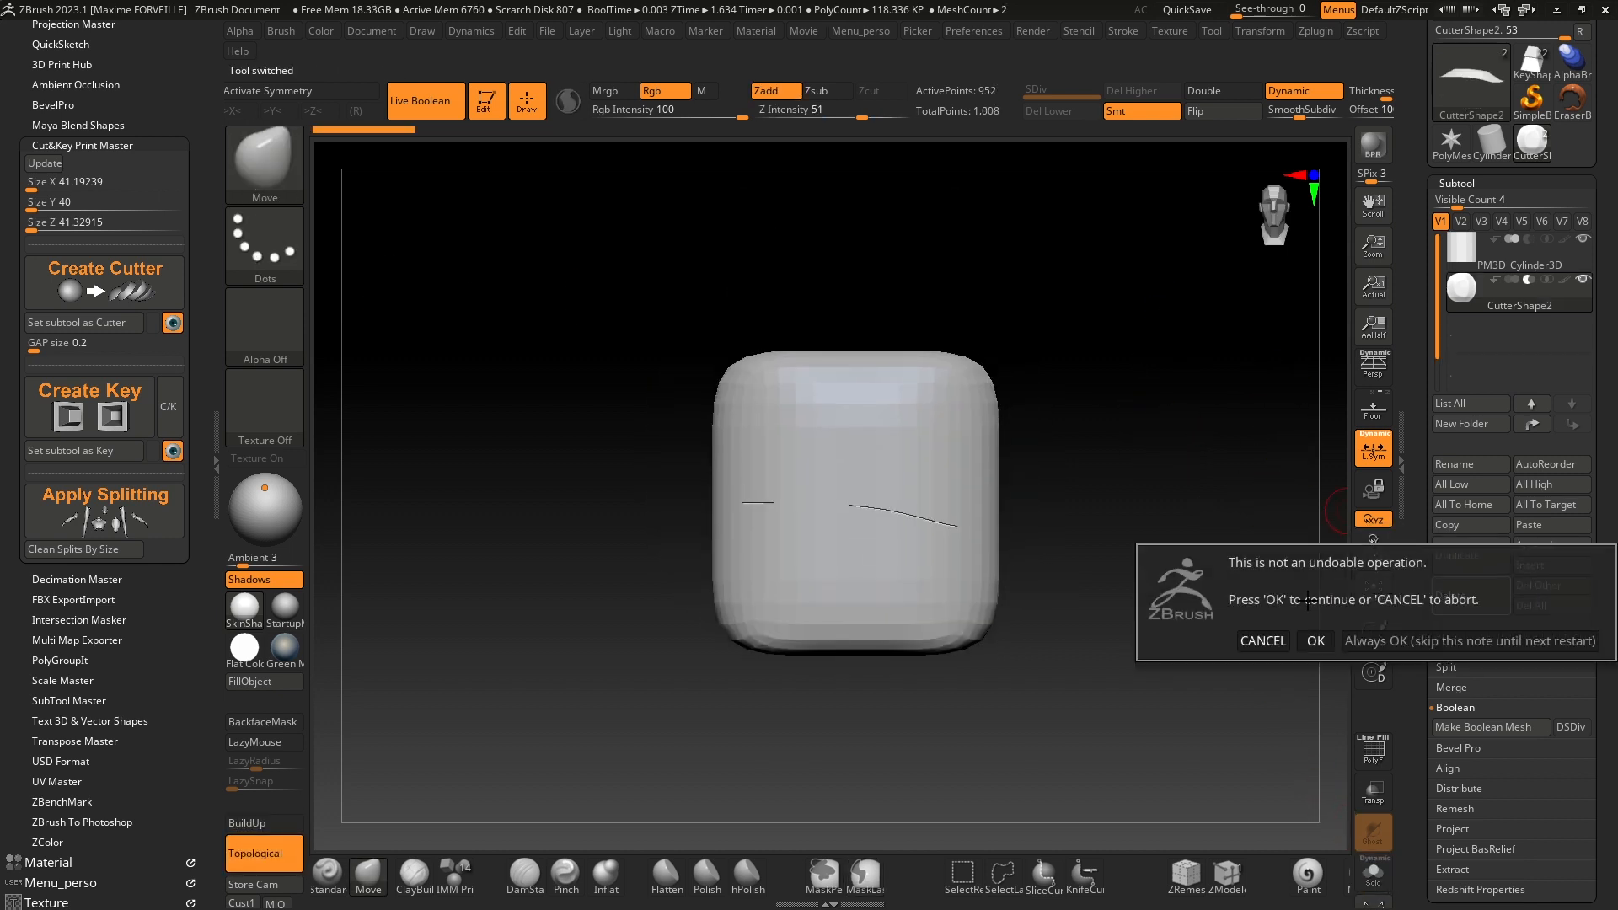
{"action": "left_click", "coordinate": [1316, 641]}
{"action": "left_click_drag", "start_coordinate": [1033, 357], "coordinate": [740, 332]}
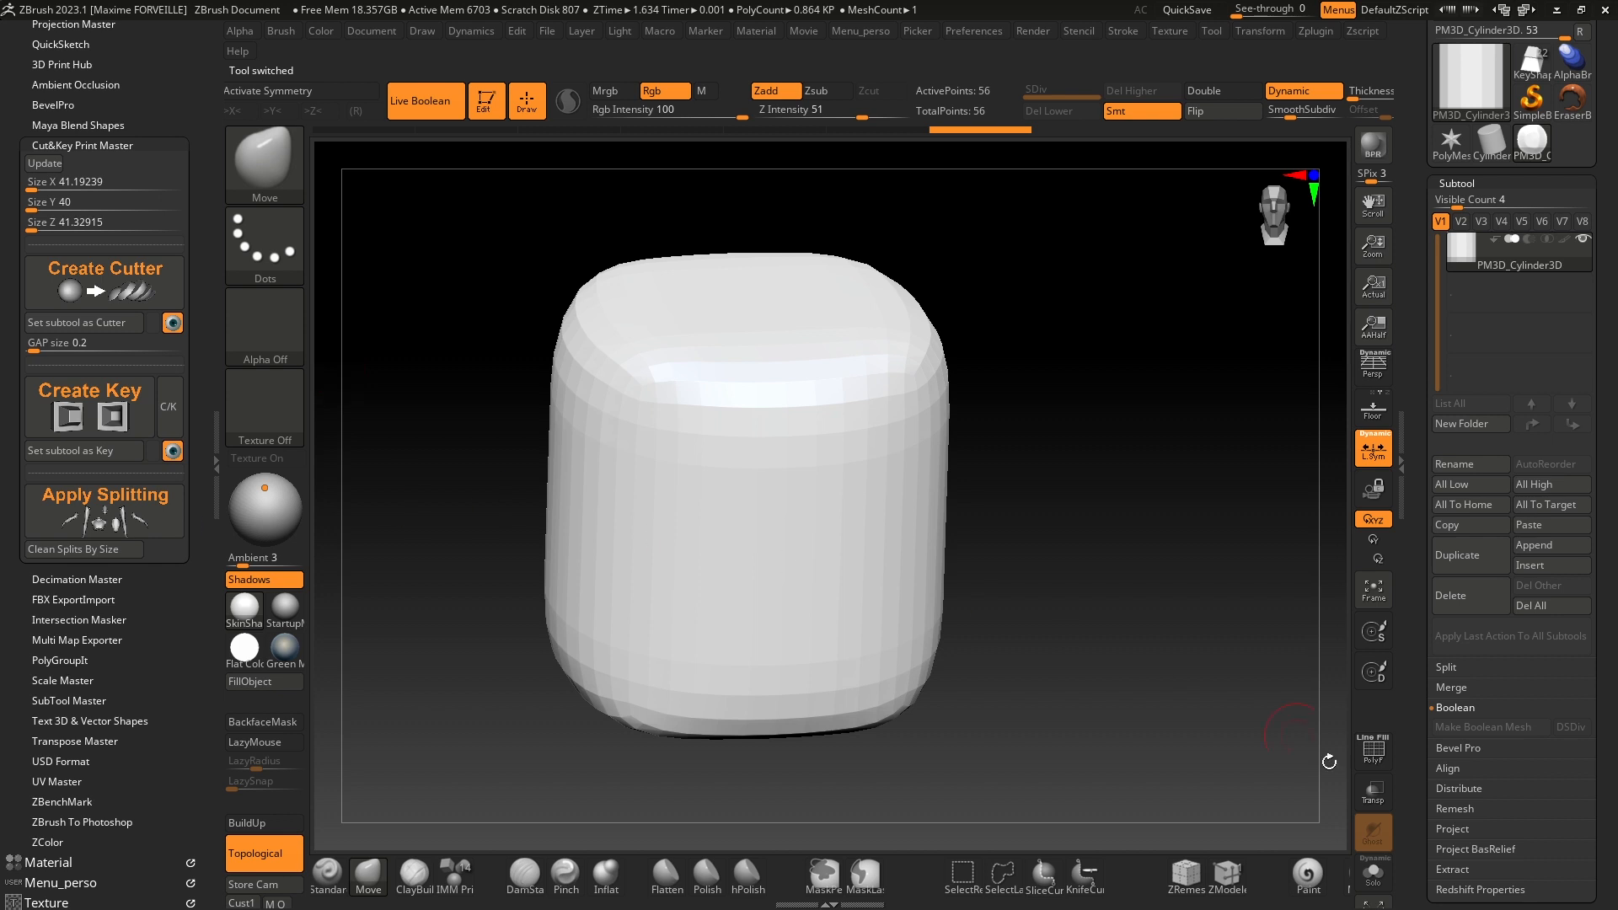
Step: Insert a Sphere3D subtool, then scale it down and move it to overlap the lower side edge of the cylinder
{"action": "left_click", "coordinate": [1530, 565]}
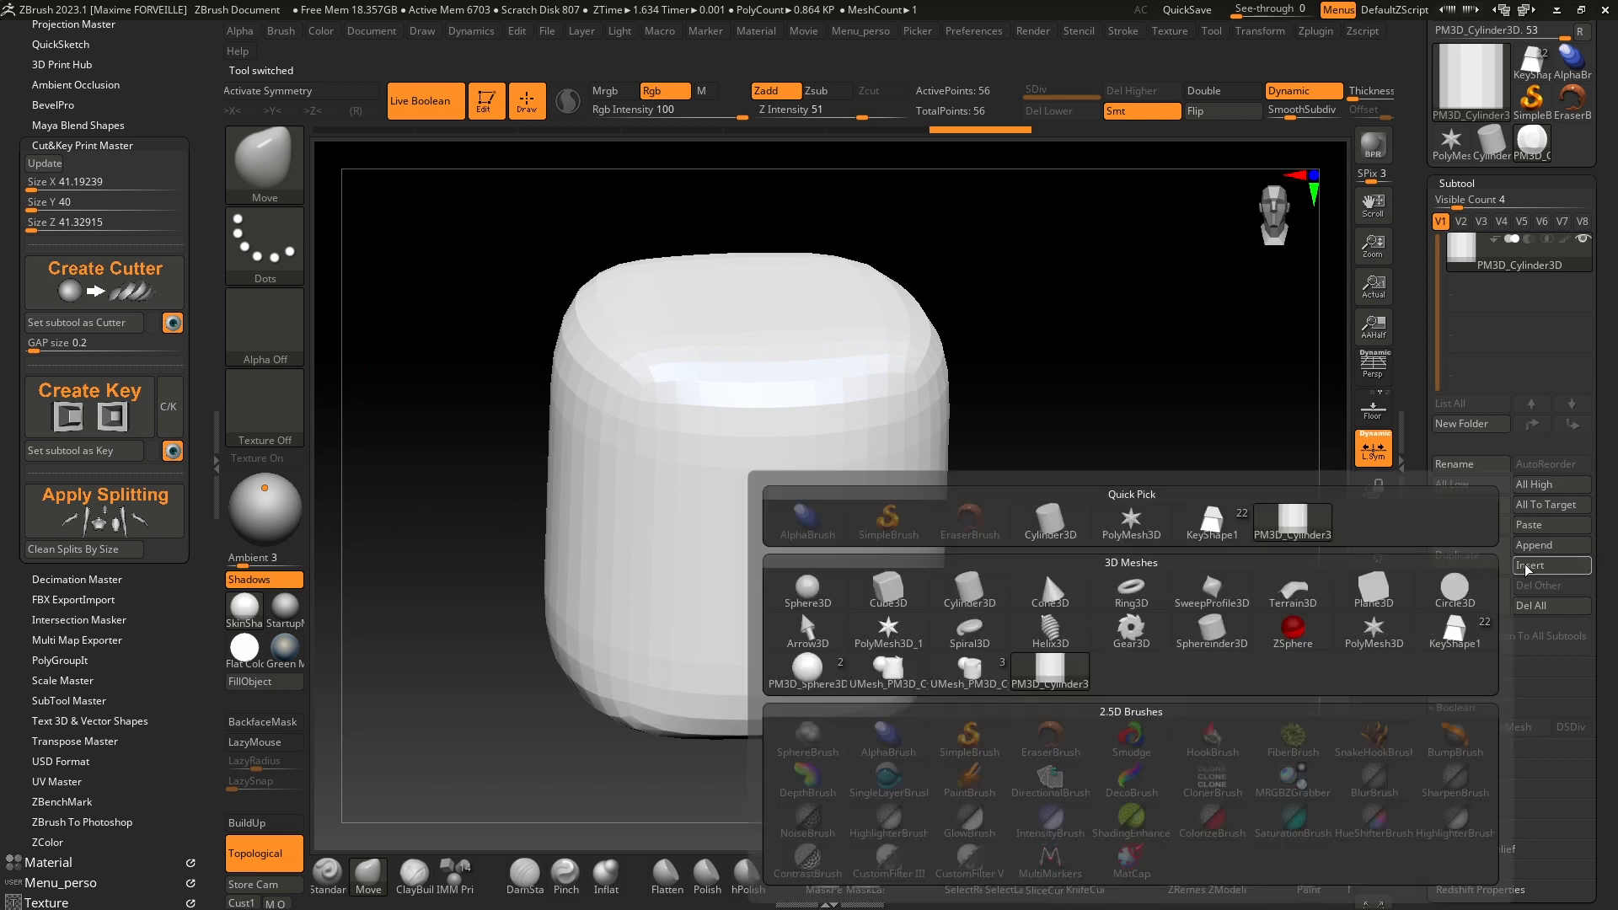
{"action": "left_click", "coordinate": [807, 590]}
{"action": "right_click_drag", "start_coordinate": [968, 542], "coordinate": [1194, 563], "text": "ctrl"}
{"action": "key", "text": "w"}
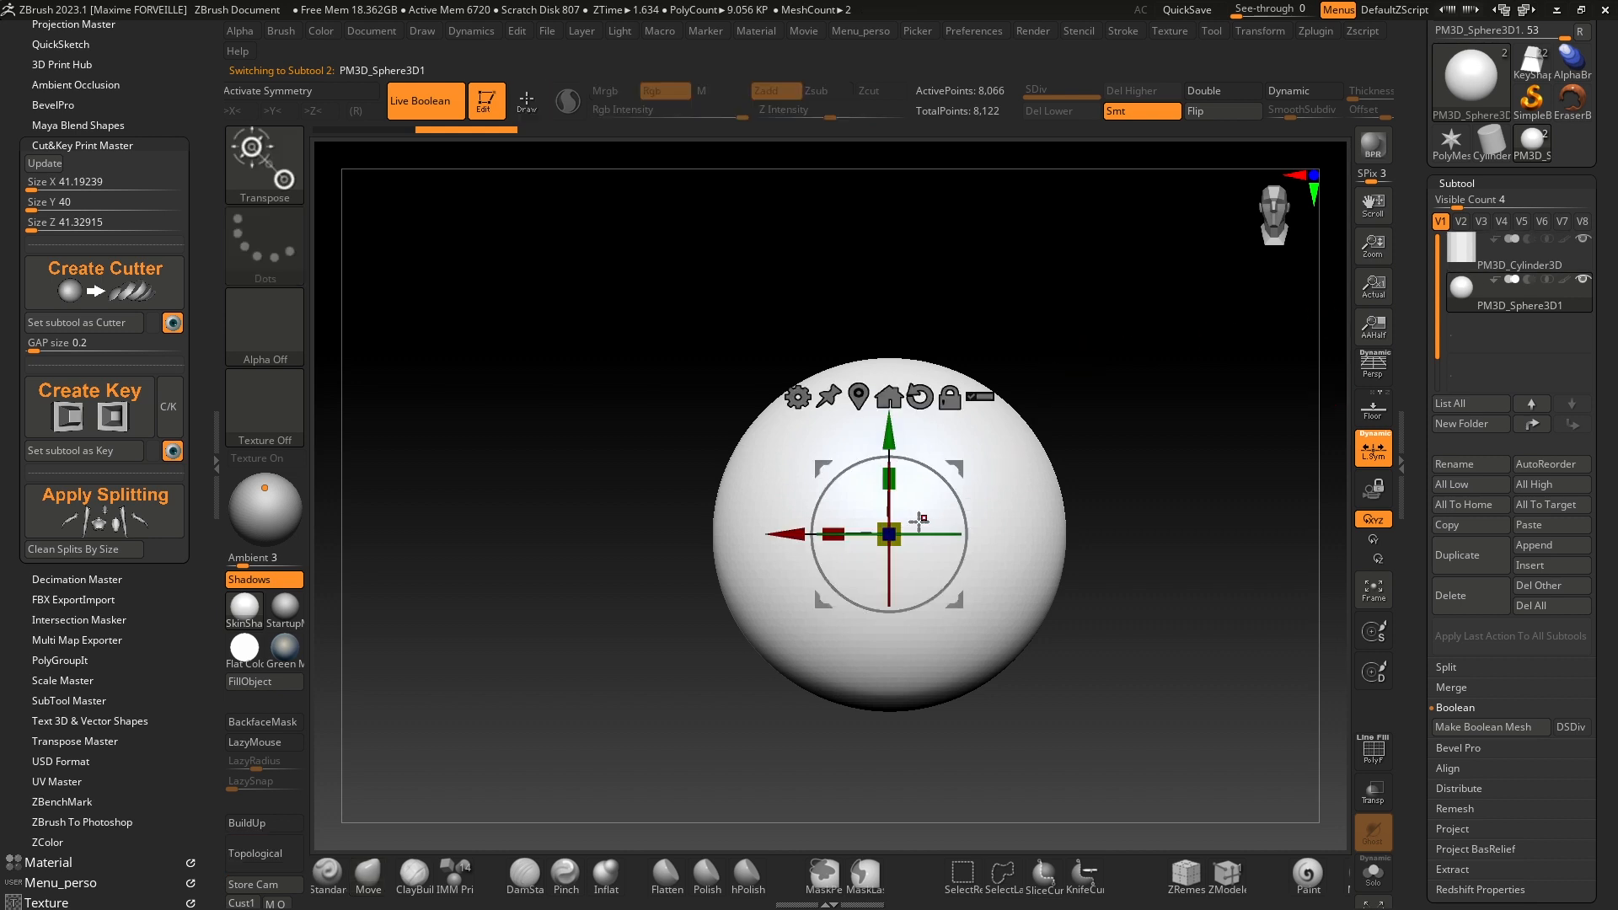
{"action": "left_click_drag", "start_coordinate": [895, 537], "coordinate": [825, 547]}
{"action": "left_click_drag", "start_coordinate": [953, 475], "coordinate": [859, 524]}
{"action": "left_click_drag", "start_coordinate": [800, 576], "coordinate": [771, 590]}
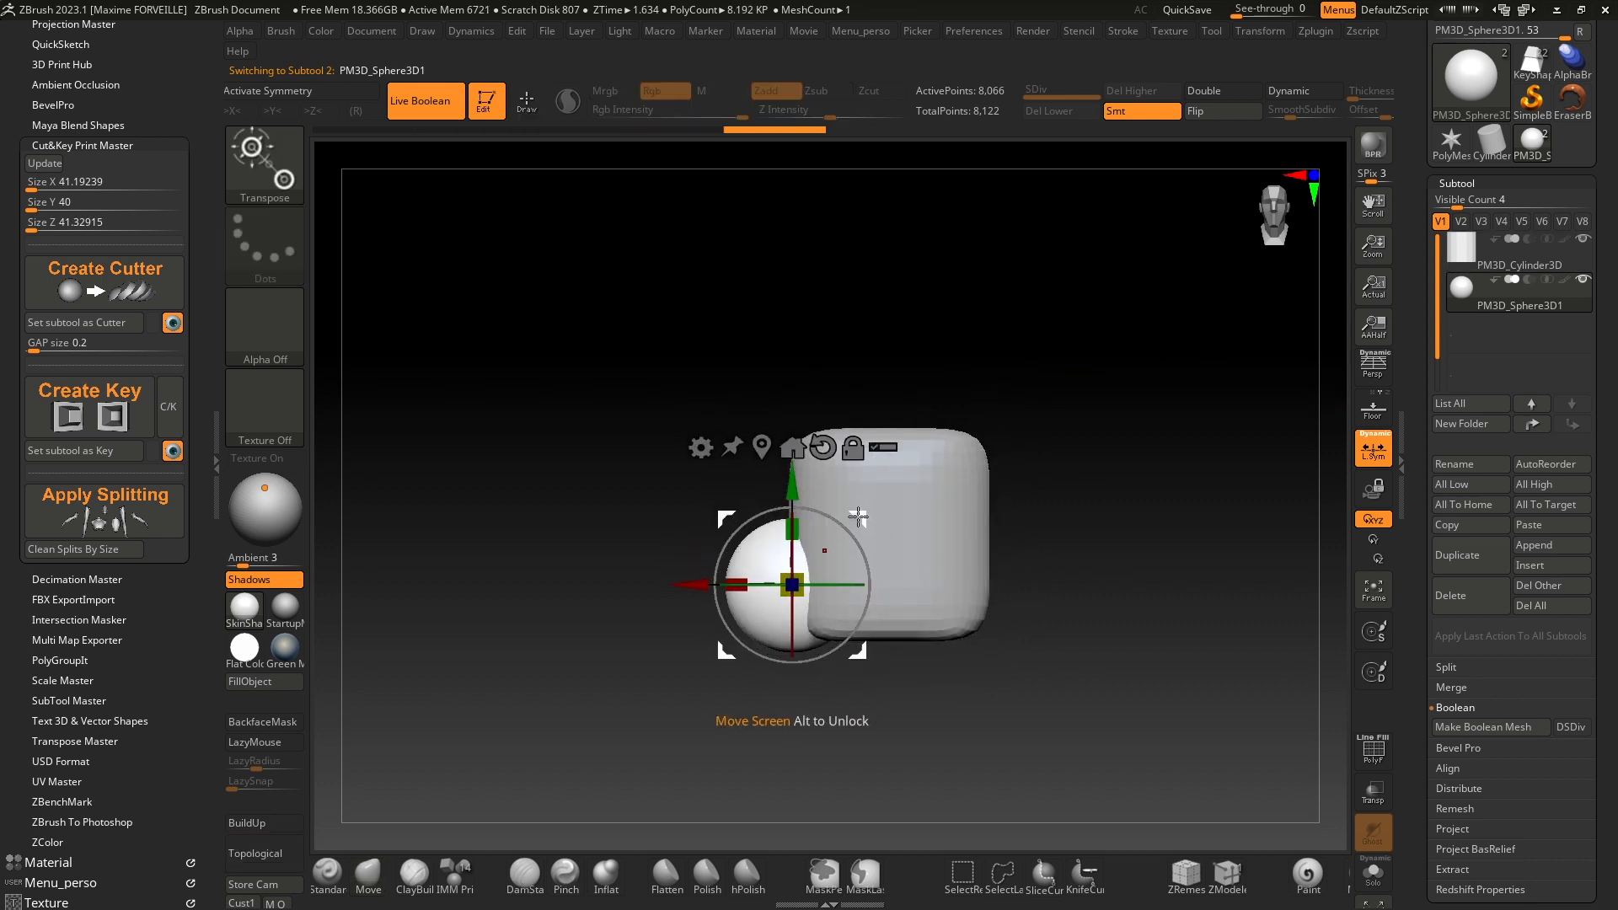
{"action": "key", "text": "q"}
{"action": "mouse_move", "coordinate": [873, 365]}
{"action": "right_mouse_down", "text": "ctrl"}
{"action": "mouse_move", "coordinate": [947, 452]}
{"action": "mouse_move", "coordinate": [993, 434]}
{"action": "right_mouse_up", "text": "ctrl"}
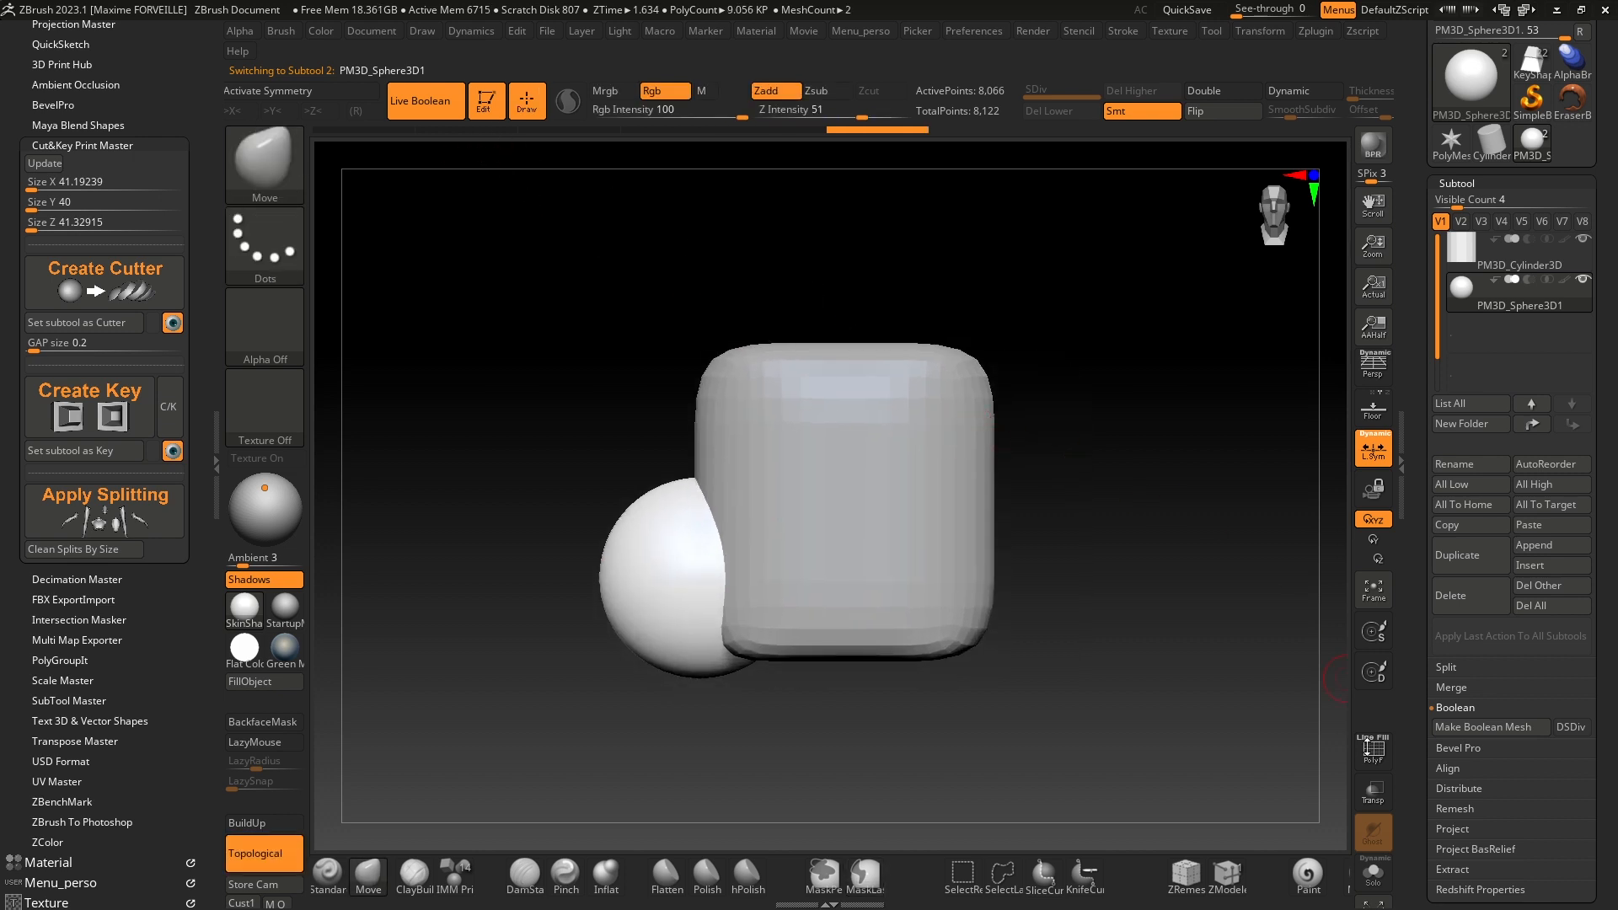
Step: Isolate the sphere in Solo mode, apply splitting to the subtools, and inspect the wireframe of the resulting mesh
{"action": "left_click", "coordinate": [1374, 872]}
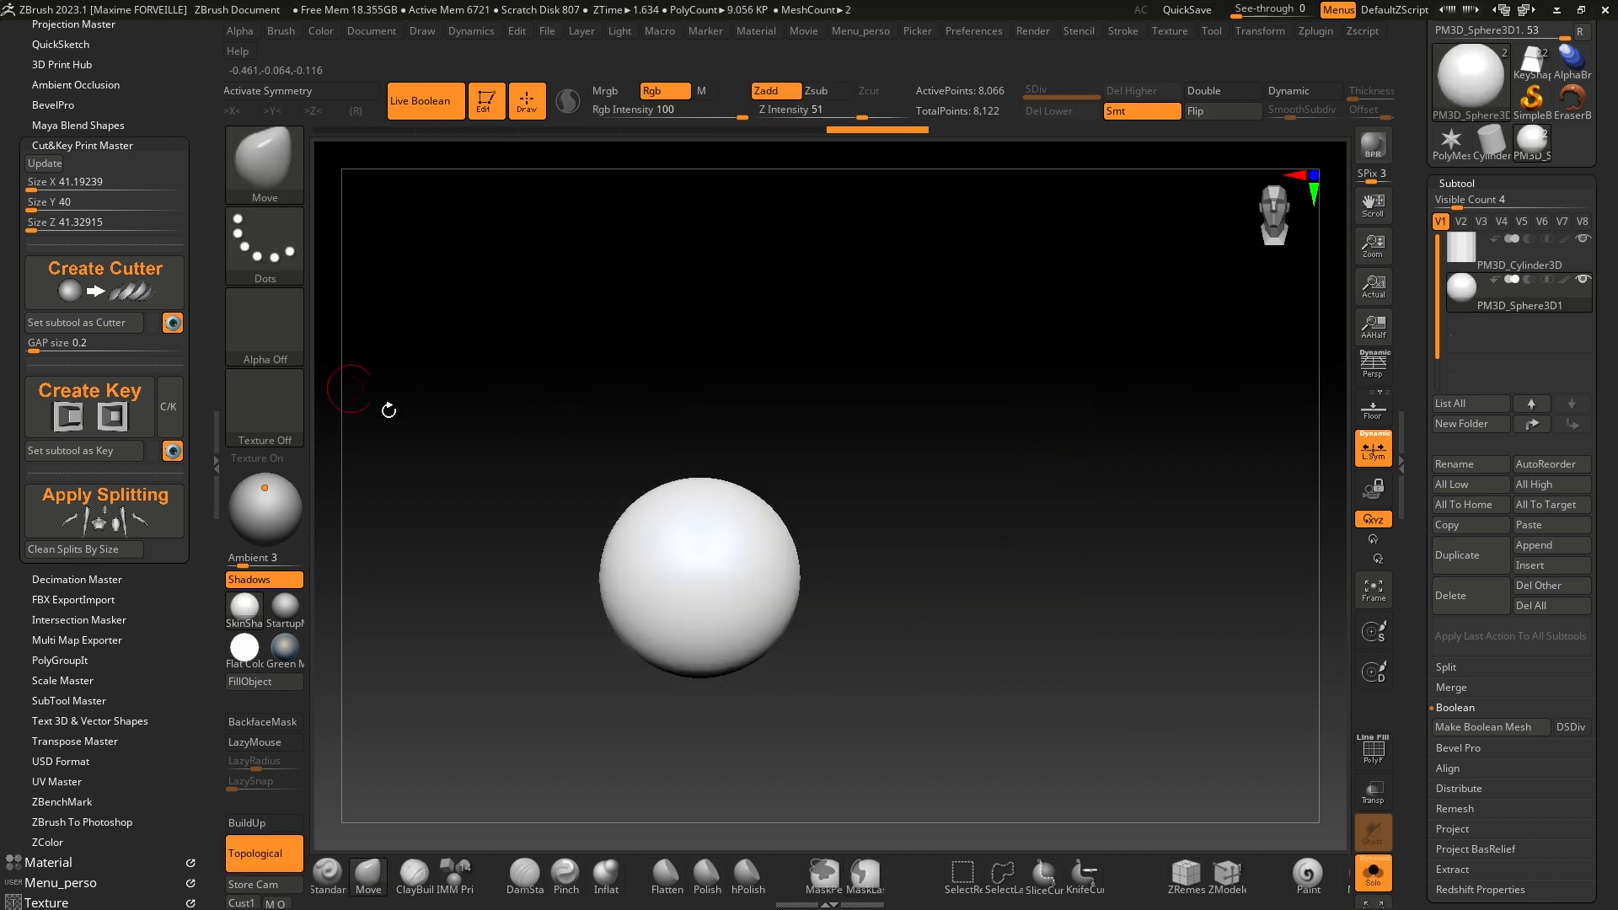
{"action": "left_click", "coordinate": [175, 504]}
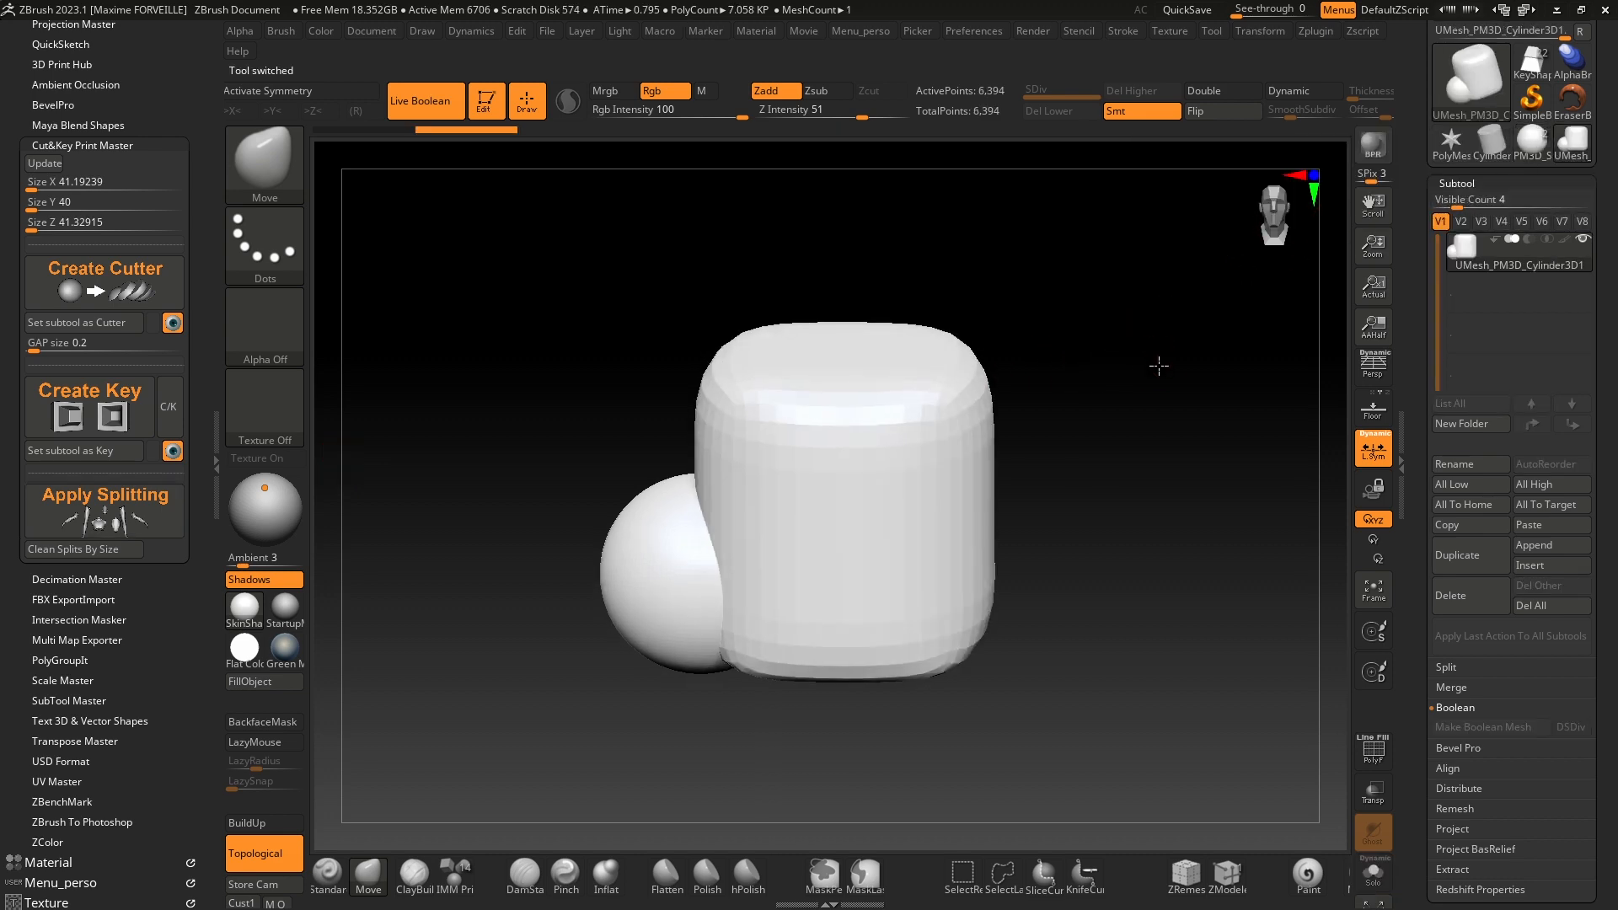
{"action": "mouse_move", "coordinate": [725, 466]}
{"action": "right_mouse_down", "text": "ctrl"}
{"action": "mouse_move", "coordinate": [867, 531]}
{"action": "mouse_move", "coordinate": [859, 452]}
{"action": "right_mouse_up", "text": "ctrl"}
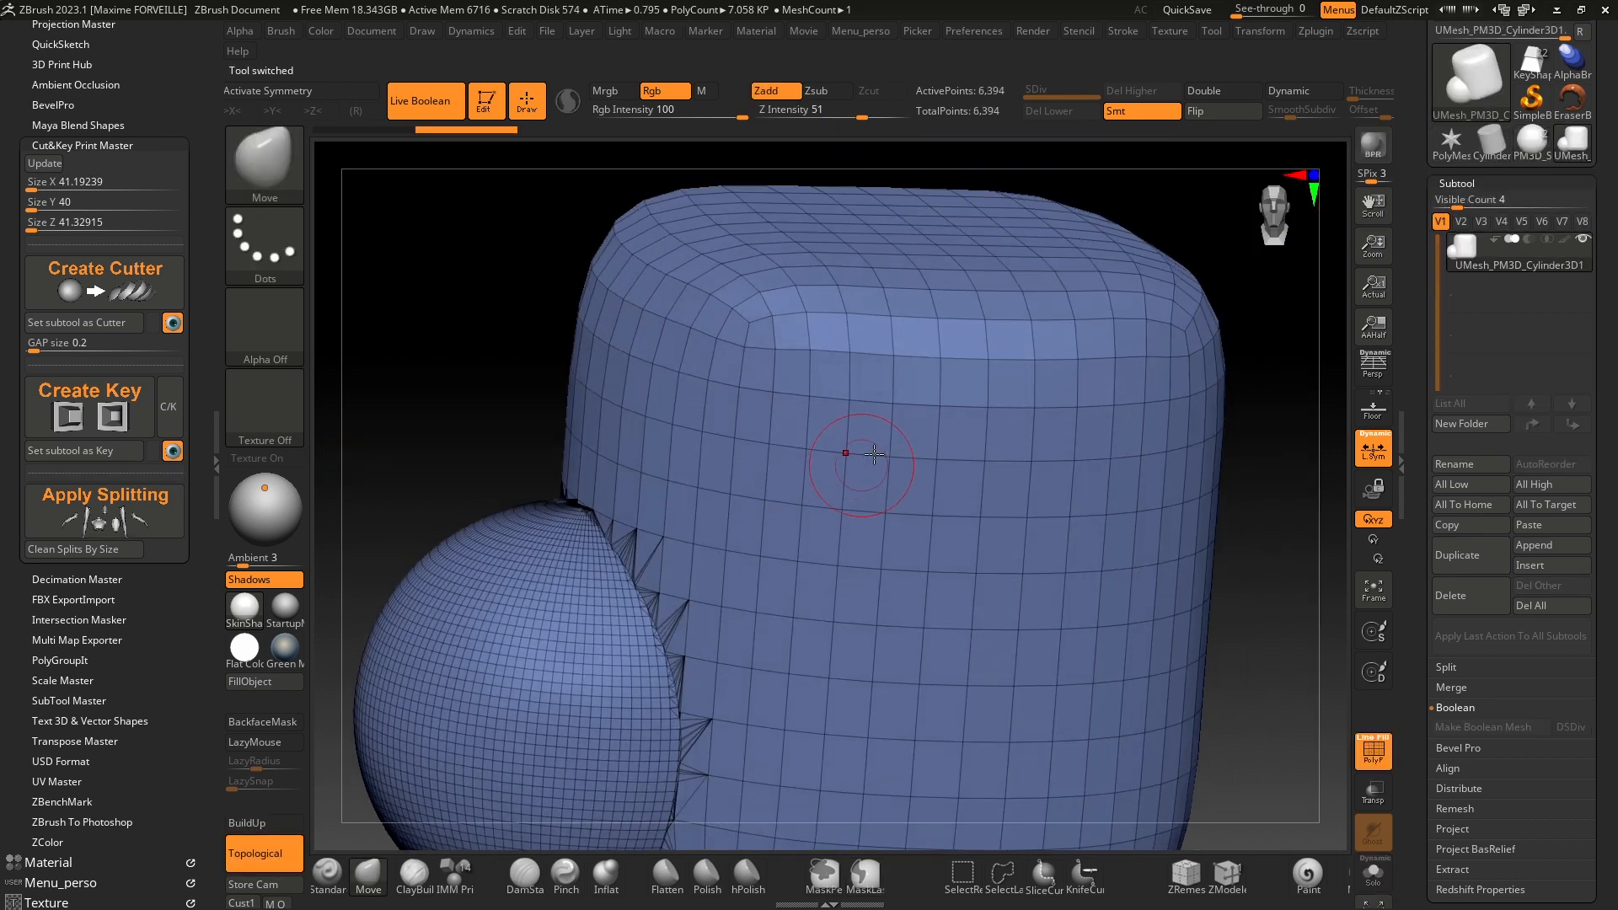
{"action": "right_click_drag", "start_coordinate": [1263, 312], "coordinate": [1054, 351], "text": "ctrl"}
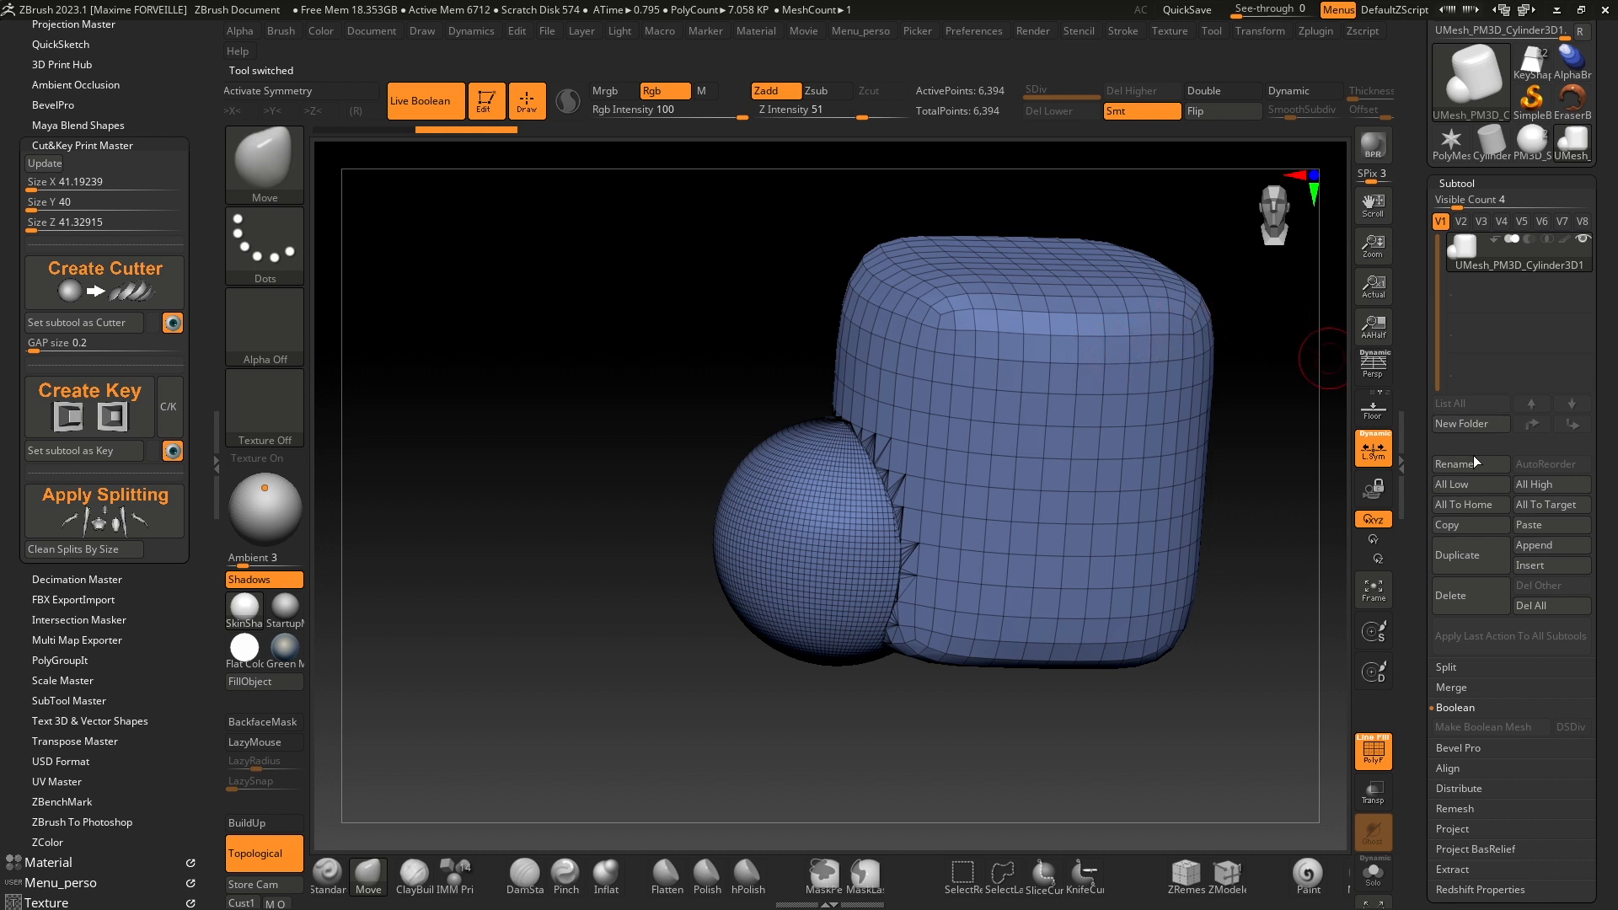
Step: Delete the UMesh_PM3D_Cylinder3D1 result and return to the original cylinder-and-sphere tool
{"action": "left_click", "coordinate": [1473, 607]}
{"action": "left_click", "coordinate": [1312, 649]}
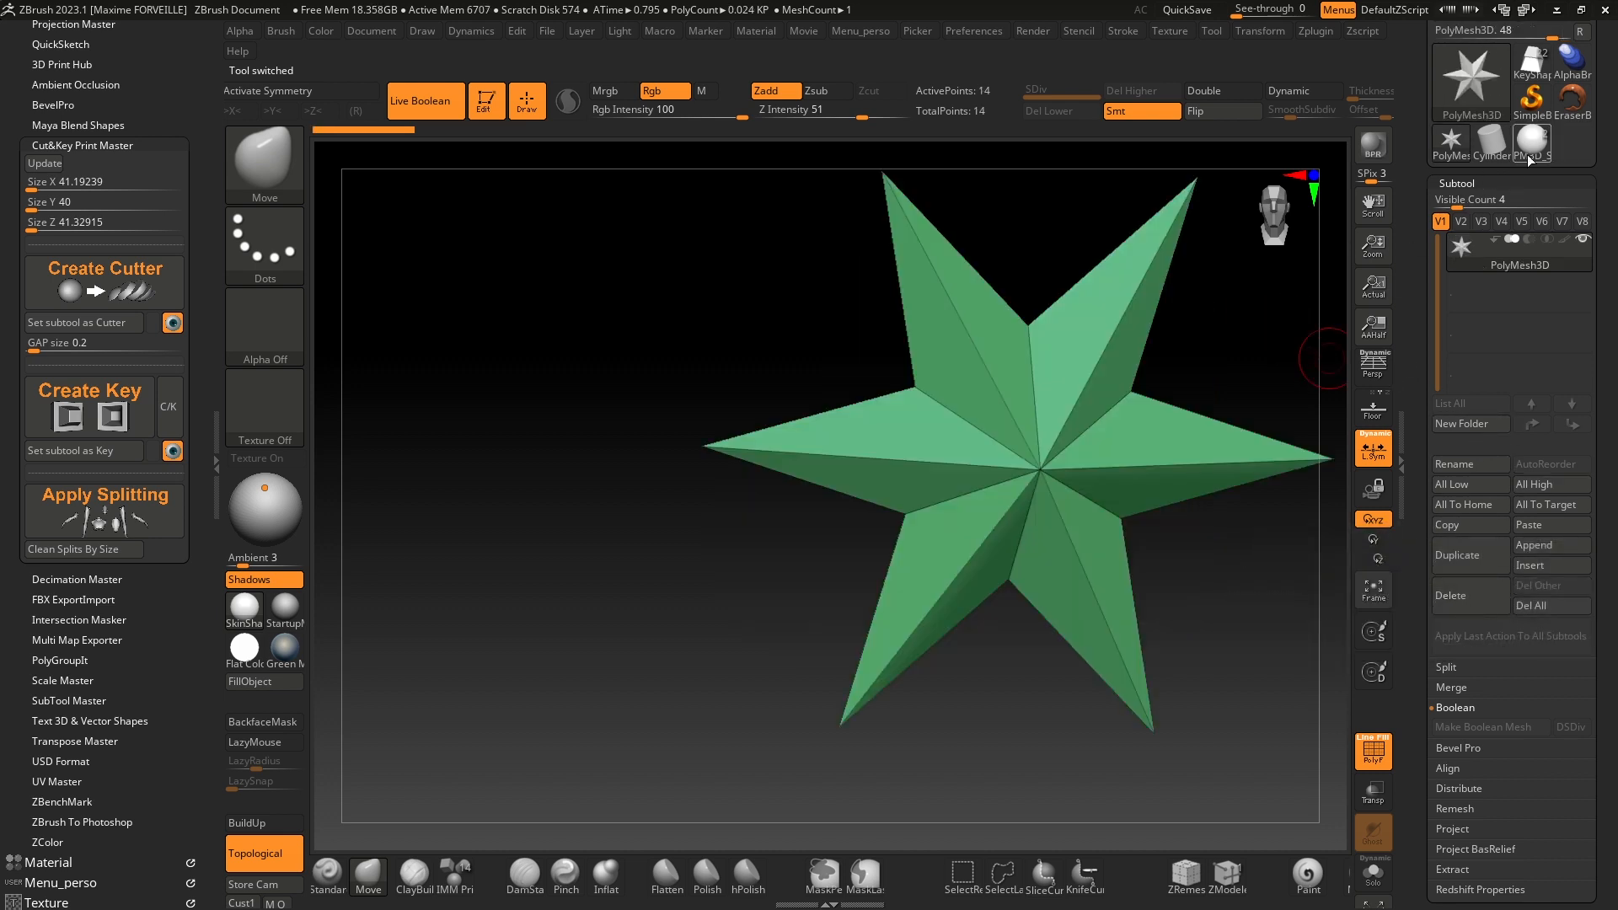
{"action": "right_click_drag", "start_coordinate": [1117, 377], "coordinate": [1231, 507]}
Step: Inspect how the sphere overlaps the cylinder with transparency shown and then turned off
{"action": "left_click", "coordinate": [1379, 831]}
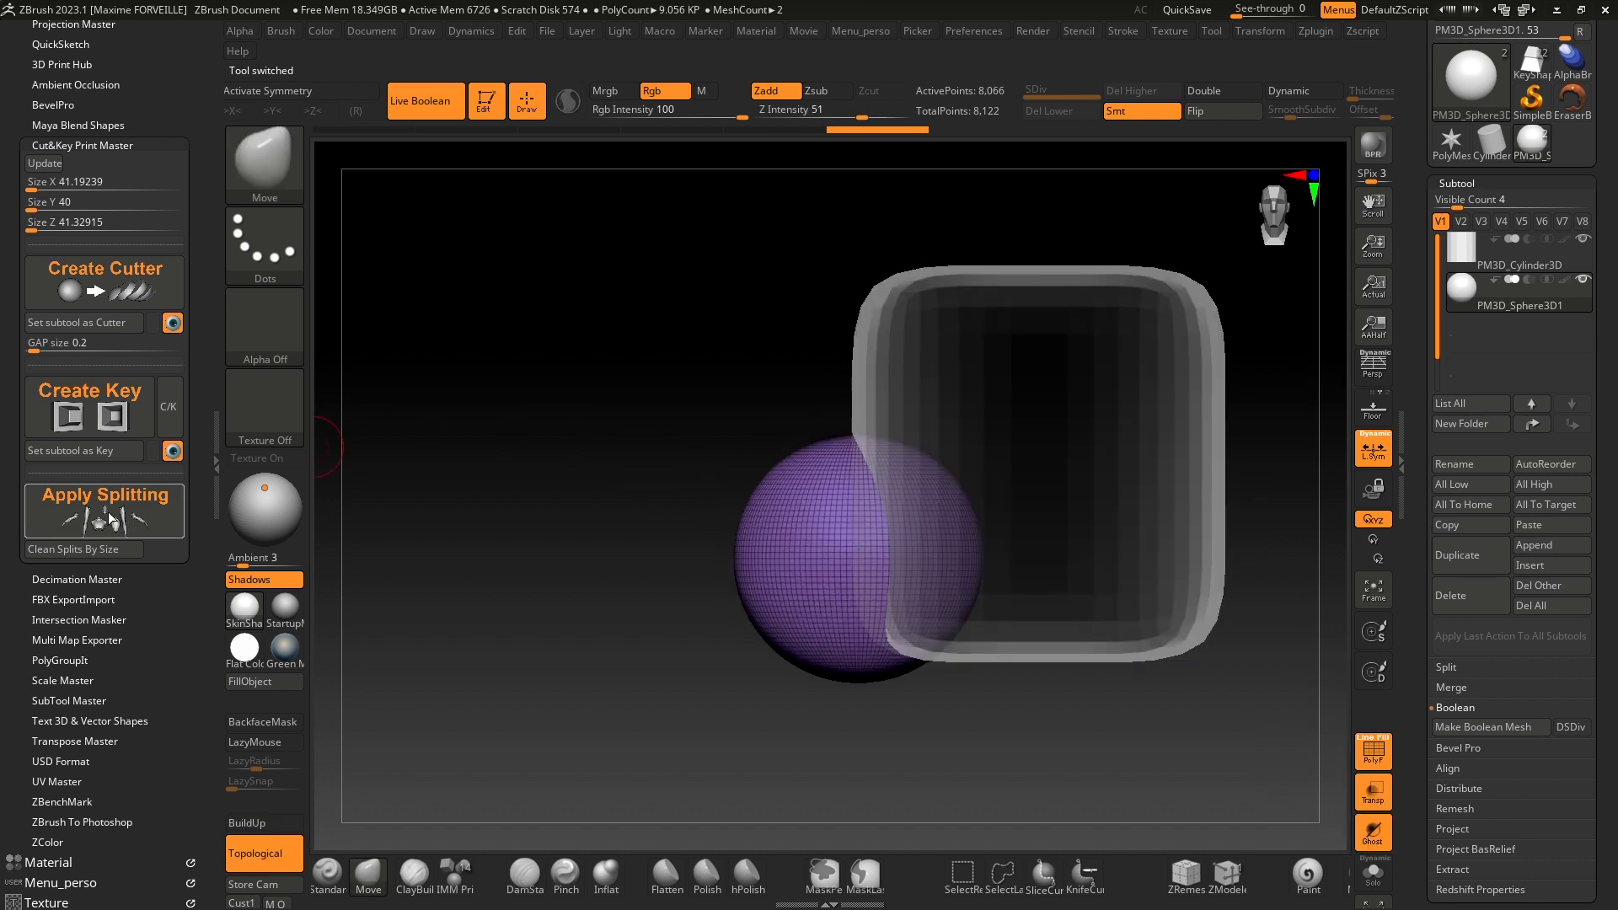
{"action": "left_click", "coordinate": [1379, 797]}
{"action": "right_click_drag", "start_coordinate": [343, 427], "coordinate": [397, 412]}
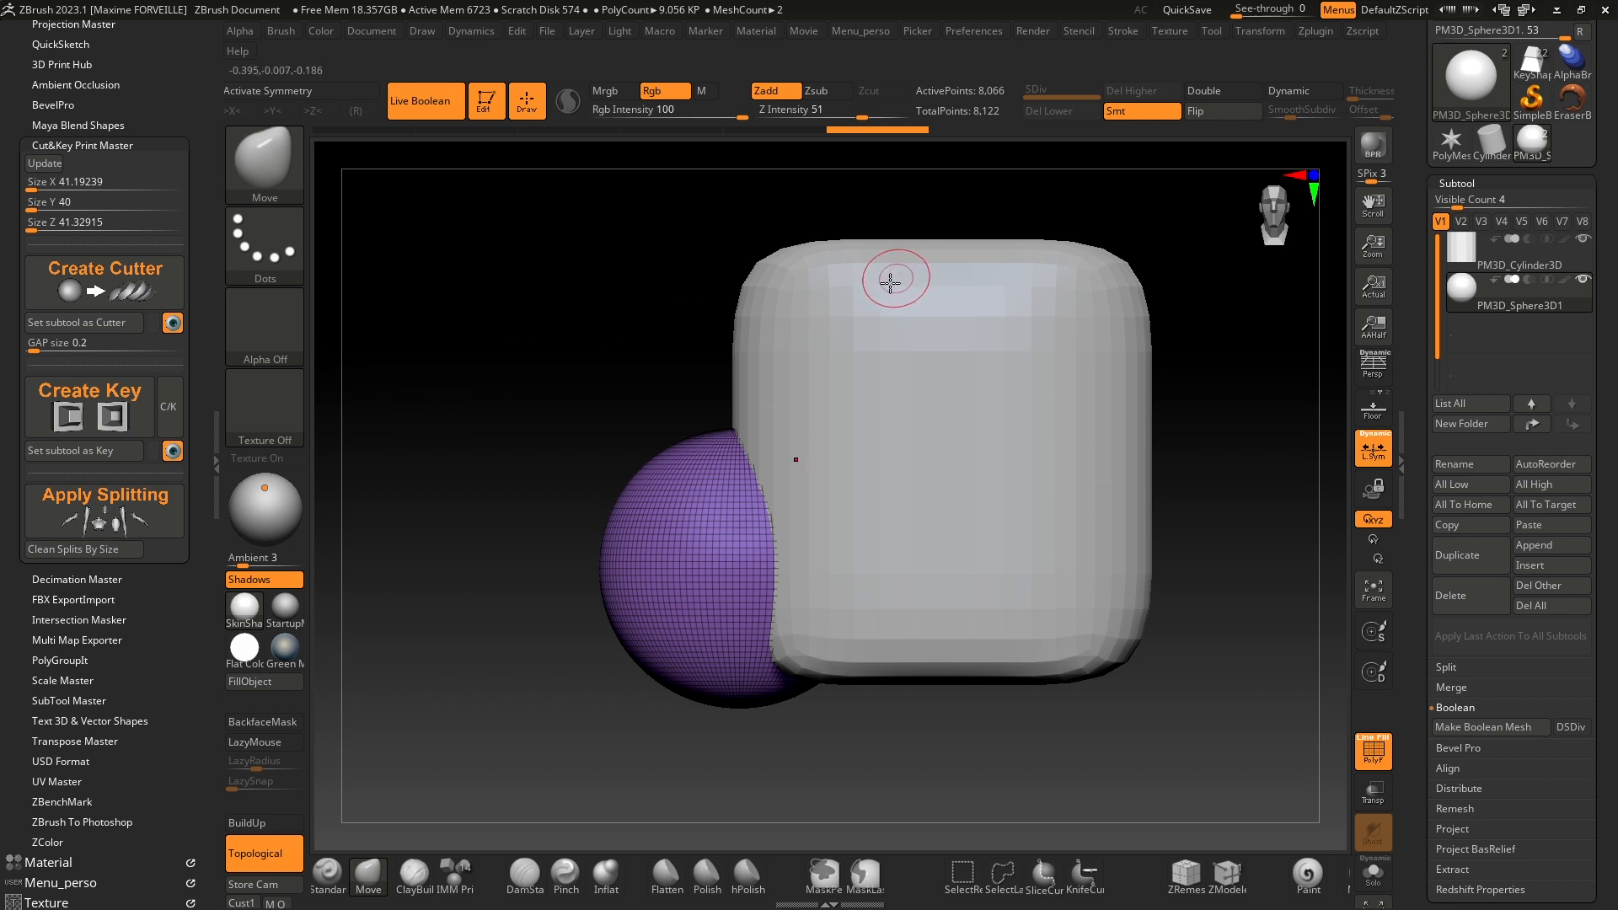
{"action": "right_click_drag", "start_coordinate": [987, 332], "coordinate": [1021, 355], "text": "alt"}
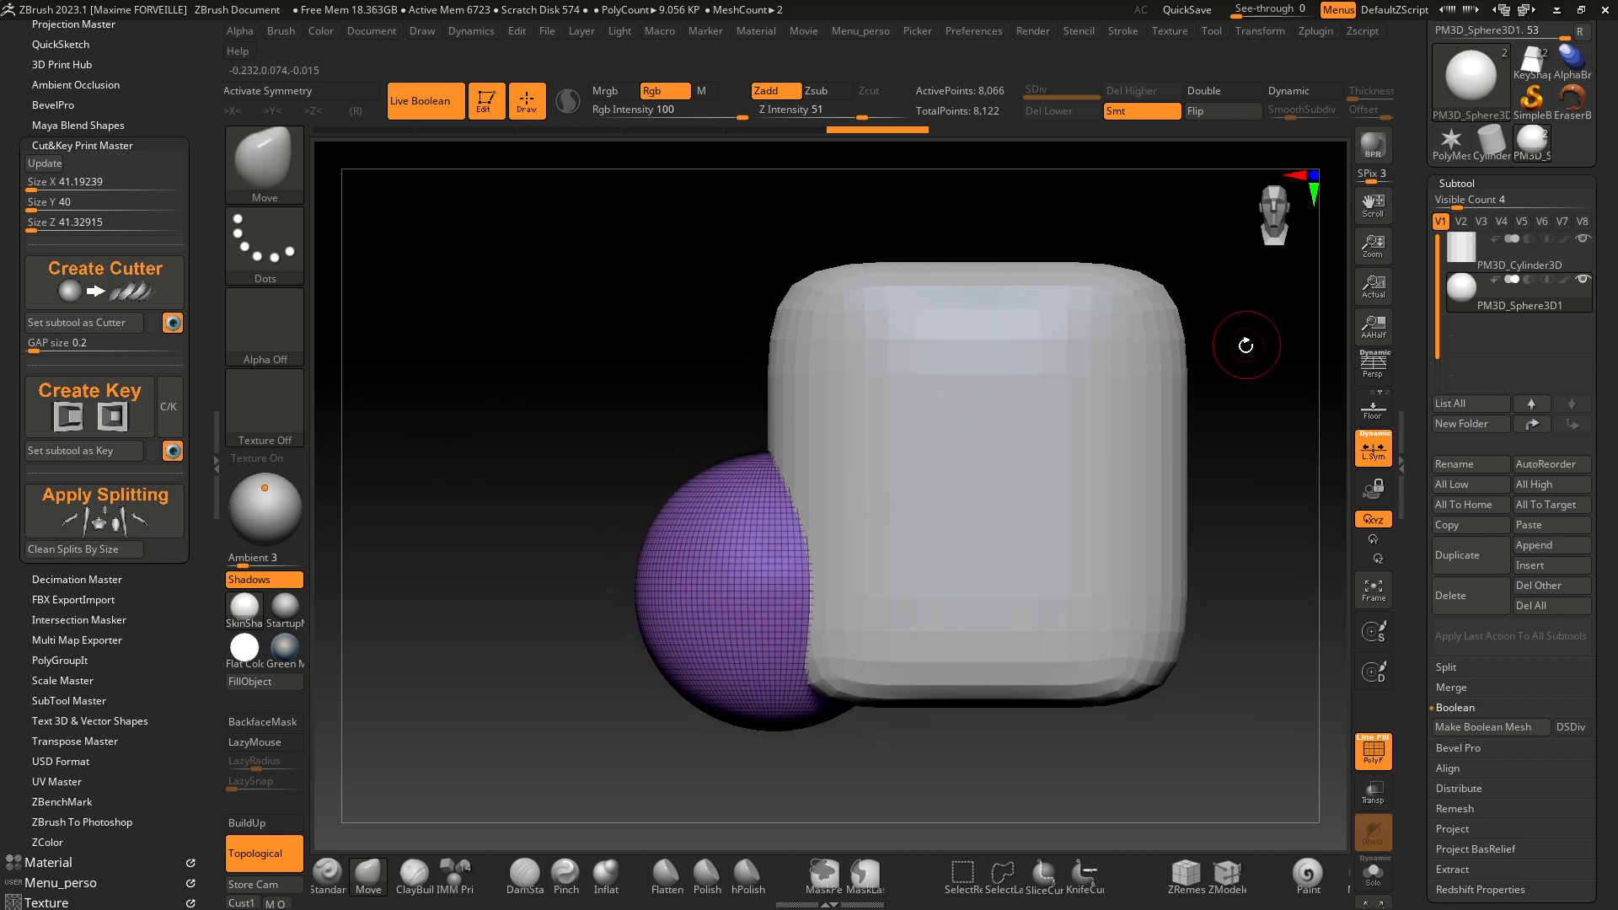
{"action": "right_click_drag", "start_coordinate": [1098, 300], "coordinate": [1149, 329]}
Step: Select PM3D_Cylinder3D, turn off its dynamic subdivision, and divide it up to subdivision level 3
{"action": "left_click", "coordinate": [1446, 266]}
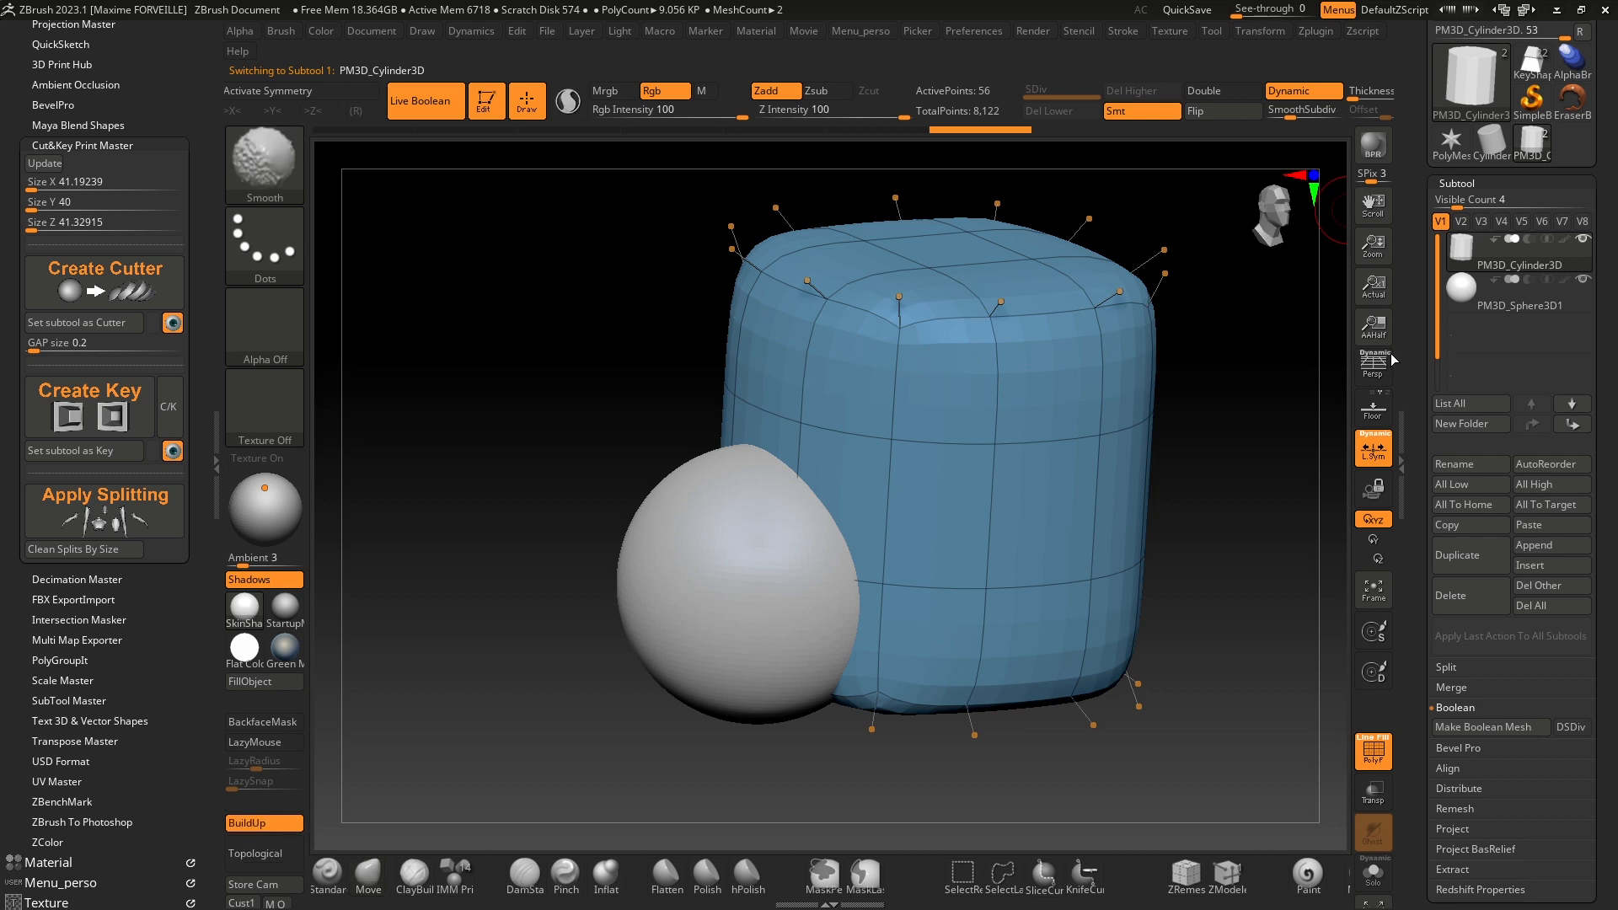
{"action": "key", "text": "shift+d"}
{"action": "right_click_drag", "start_coordinate": [1286, 354], "coordinate": [1239, 356]}
{"action": "key", "text": "ctrl+d"}
{"action": "key", "text": "ctrl+d"}
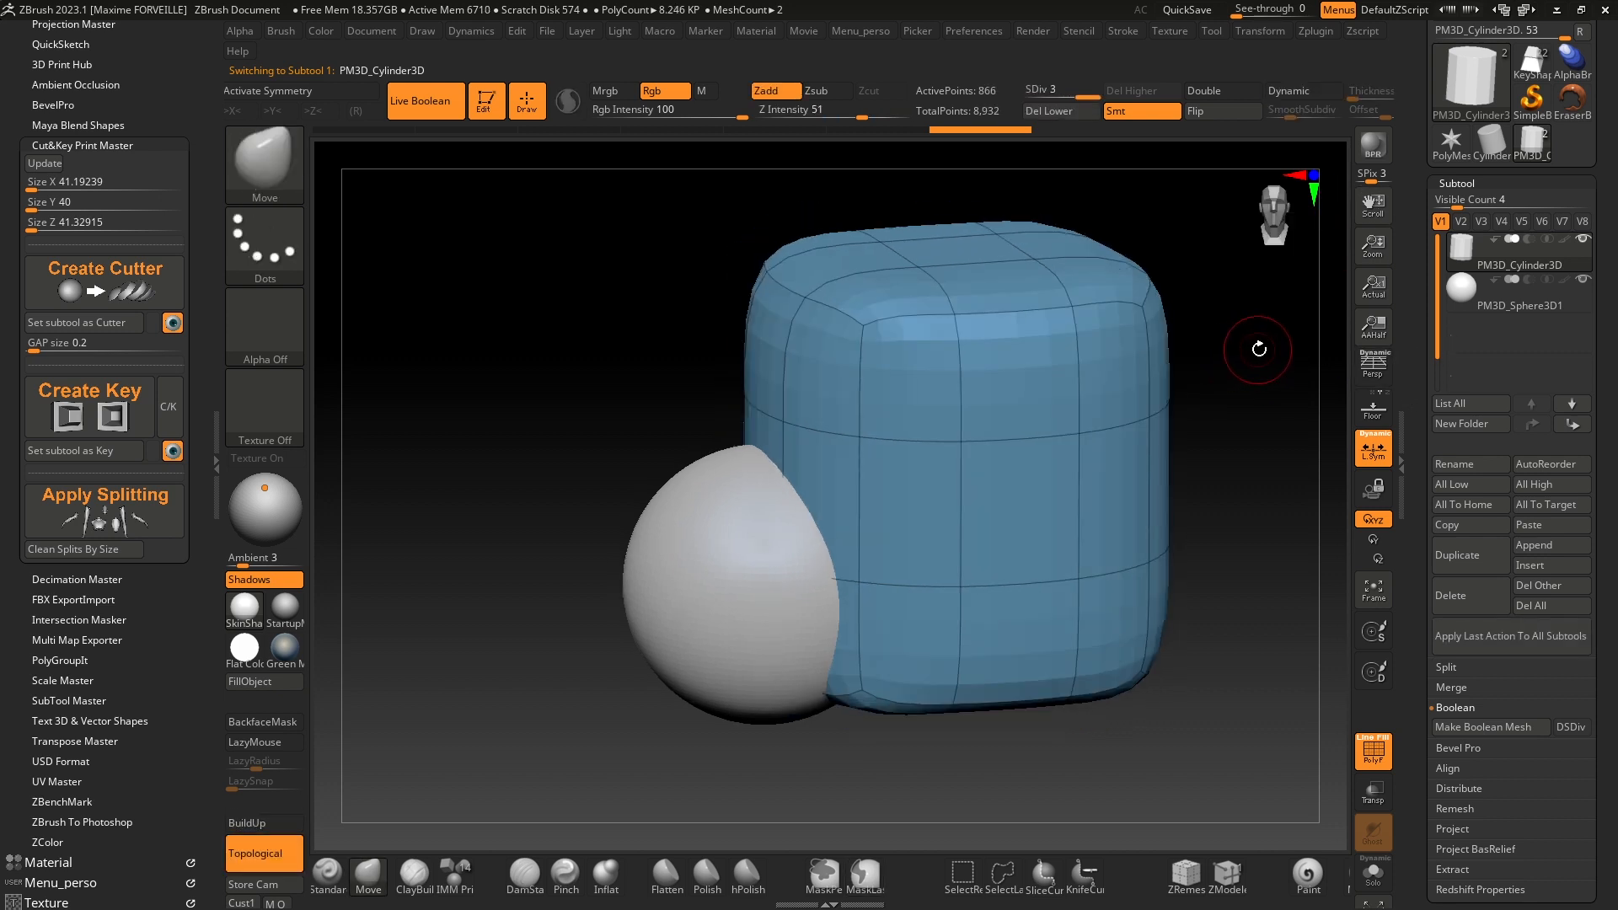
Step: Enlarge the Move brush and push the cylinder's front surface inward and upward until it pokes through the top face
{"action": "mouse_move", "coordinate": [1257, 343]}
{"action": "left_mouse_down"}
{"action": "mouse_move", "coordinate": [1101, 396]}
{"action": "mouse_move", "coordinate": [464, 835]}
{"action": "left_mouse_up"}
{"action": "key", "text": "s"}
{"action": "left_click_drag", "start_coordinate": [947, 451], "coordinate": [988, 454]}
{"action": "mouse_move", "coordinate": [988, 455]}
{"action": "right_mouse_down"}
{"action": "mouse_move", "coordinate": [1007, 506]}
{"action": "mouse_move", "coordinate": [1049, 493]}
{"action": "right_mouse_up"}
{"action": "key", "text": "s"}
{"action": "mouse_move", "coordinate": [932, 509]}
{"action": "left_mouse_down"}
{"action": "mouse_move", "coordinate": [650, 238]}
{"action": "mouse_move", "coordinate": [601, 124]}
{"action": "mouse_move", "coordinate": [590, 26]}
{"action": "left_mouse_up"}
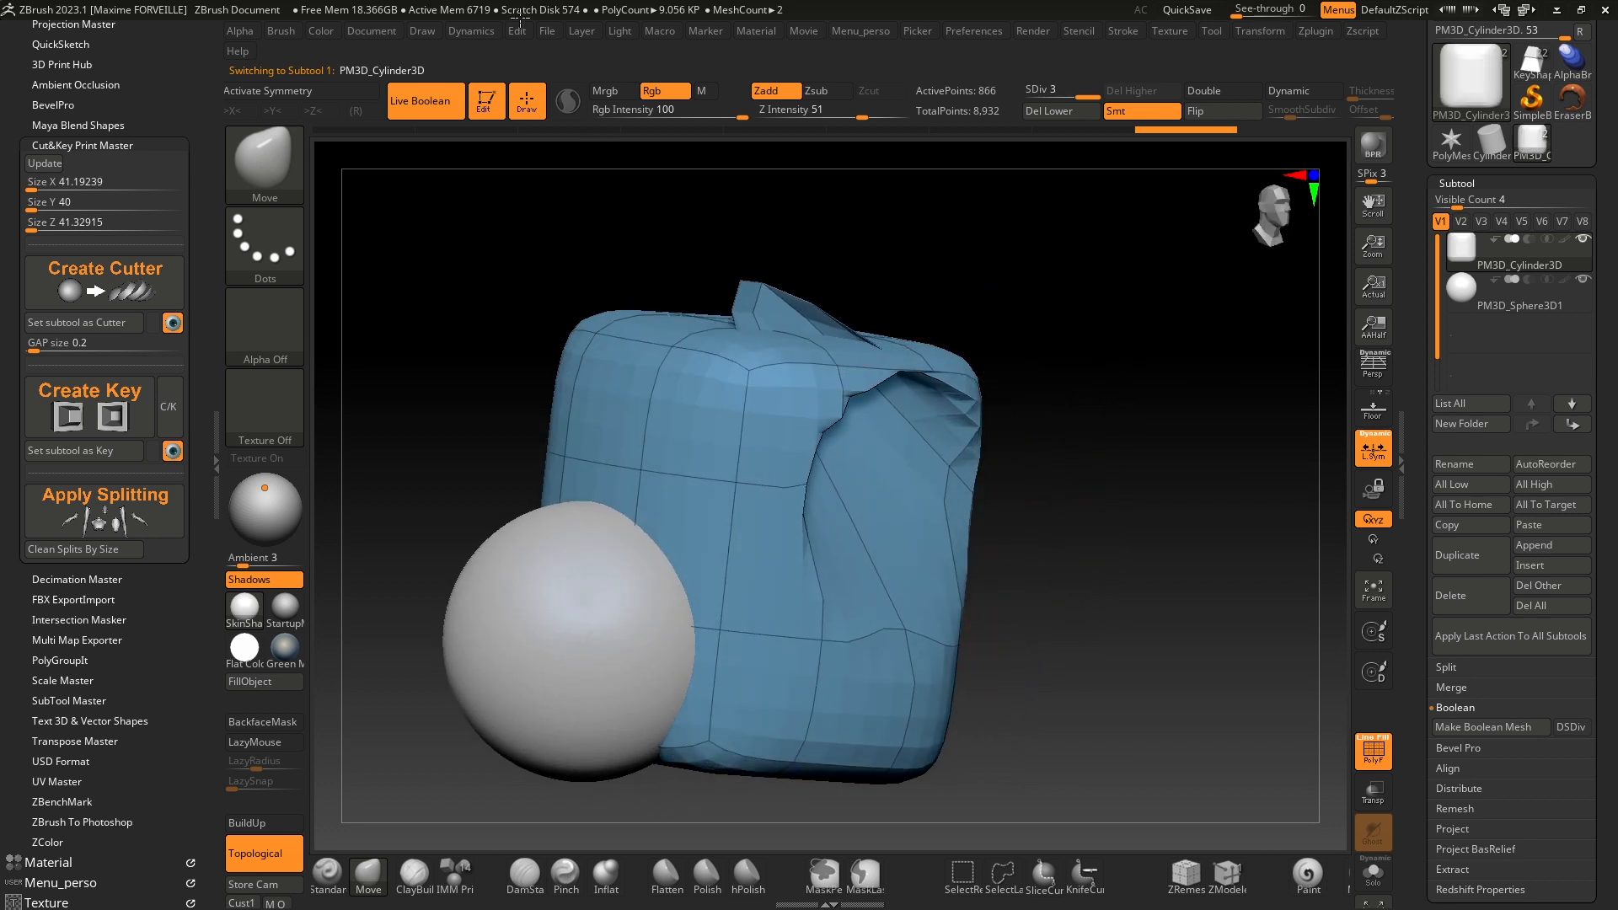
Step: Examine the self-intersecting folds on the cylinder, then apply splitting to the subtools and open the resulting tool
{"action": "mouse_move", "coordinate": [876, 308]}
{"action": "right_mouse_down"}
{"action": "mouse_move", "coordinate": [812, 369]}
{"action": "mouse_move", "coordinate": [805, 303]}
{"action": "mouse_move", "coordinate": [859, 256]}
{"action": "mouse_move", "coordinate": [822, 354]}
{"action": "mouse_move", "coordinate": [811, 299]}
{"action": "mouse_move", "coordinate": [795, 323]}
{"action": "mouse_move", "coordinate": [830, 346]}
{"action": "right_mouse_up"}
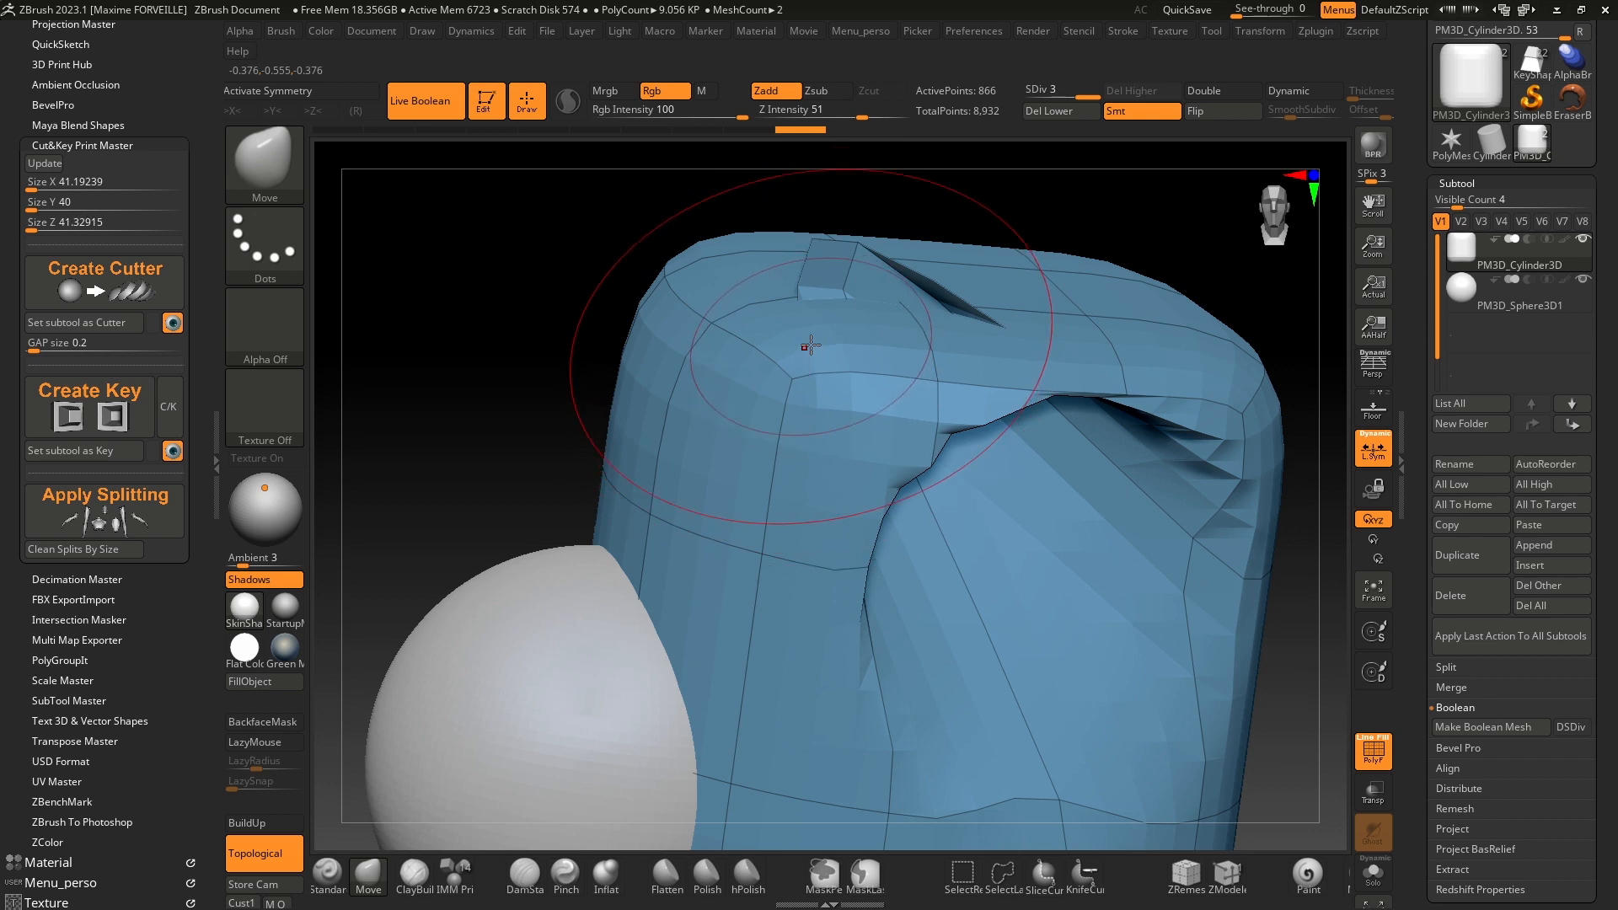
{"action": "right_click_drag", "start_coordinate": [925, 328], "coordinate": [934, 300], "text": "ctrl"}
{"action": "mouse_move", "coordinate": [933, 299]}
{"action": "right_mouse_down", "text": "shift"}
{"action": "mouse_move", "coordinate": [980, 352]}
{"action": "mouse_move", "coordinate": [898, 339]}
{"action": "mouse_move", "coordinate": [922, 361]}
{"action": "mouse_move", "coordinate": [1036, 278]}
{"action": "right_mouse_up", "text": "shift"}
{"action": "right_click_drag", "start_coordinate": [877, 353], "coordinate": [1010, 292]}
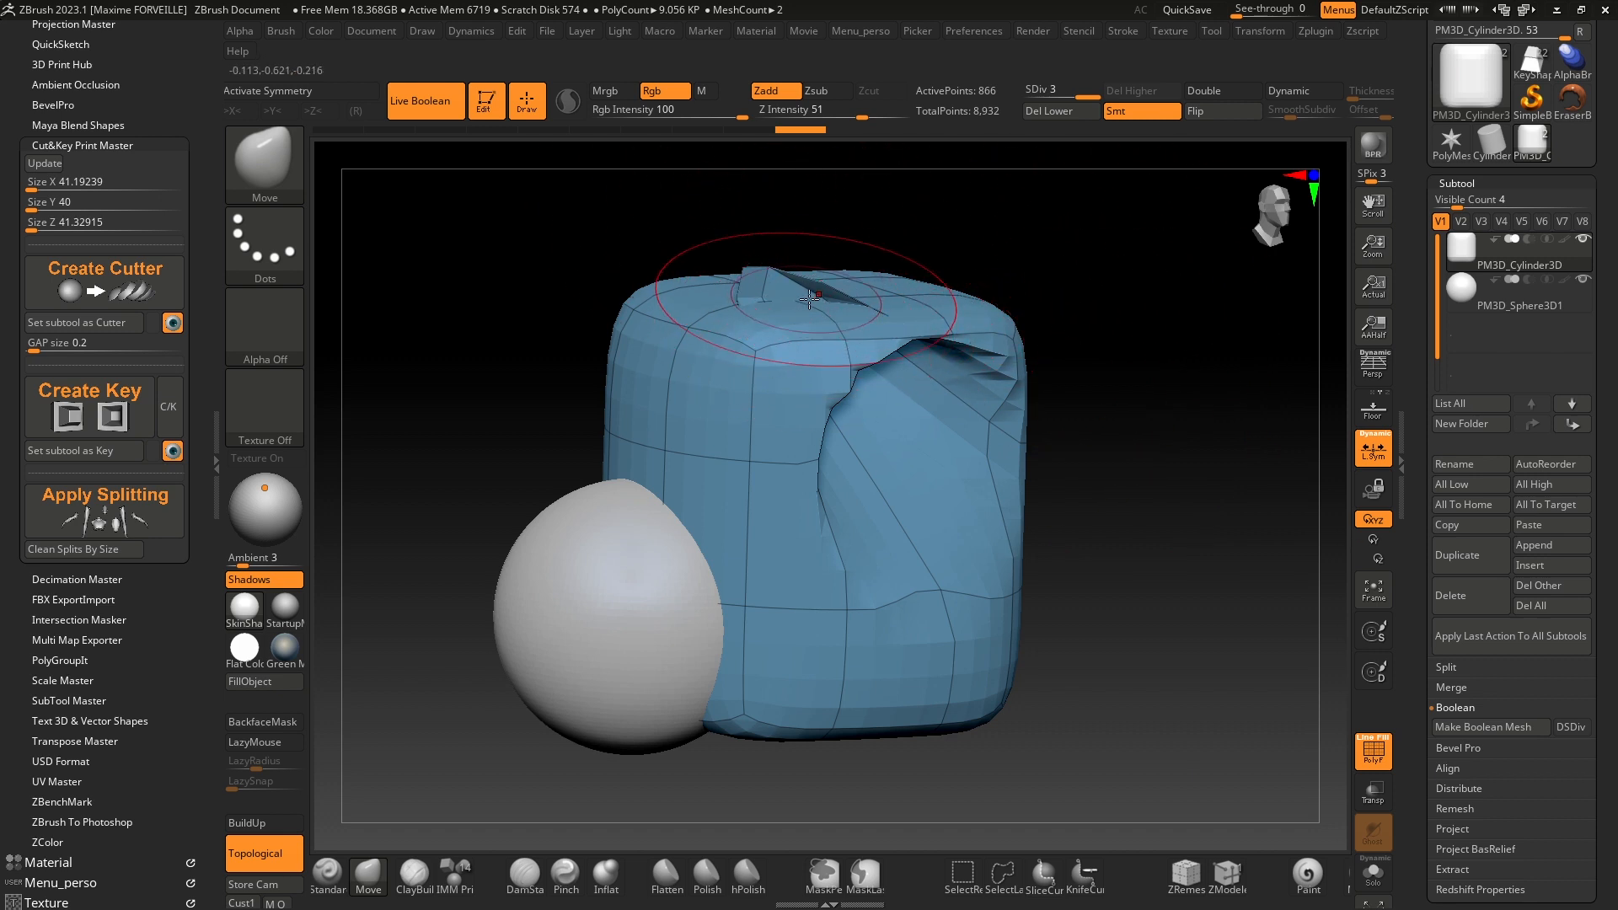
{"action": "mouse_move", "coordinate": [813, 295]}
{"action": "right_mouse_down", "text": "ctrl"}
{"action": "mouse_move", "coordinate": [859, 332]}
{"action": "mouse_move", "coordinate": [795, 301]}
{"action": "mouse_move", "coordinate": [784, 252]}
{"action": "right_mouse_up", "text": "ctrl"}
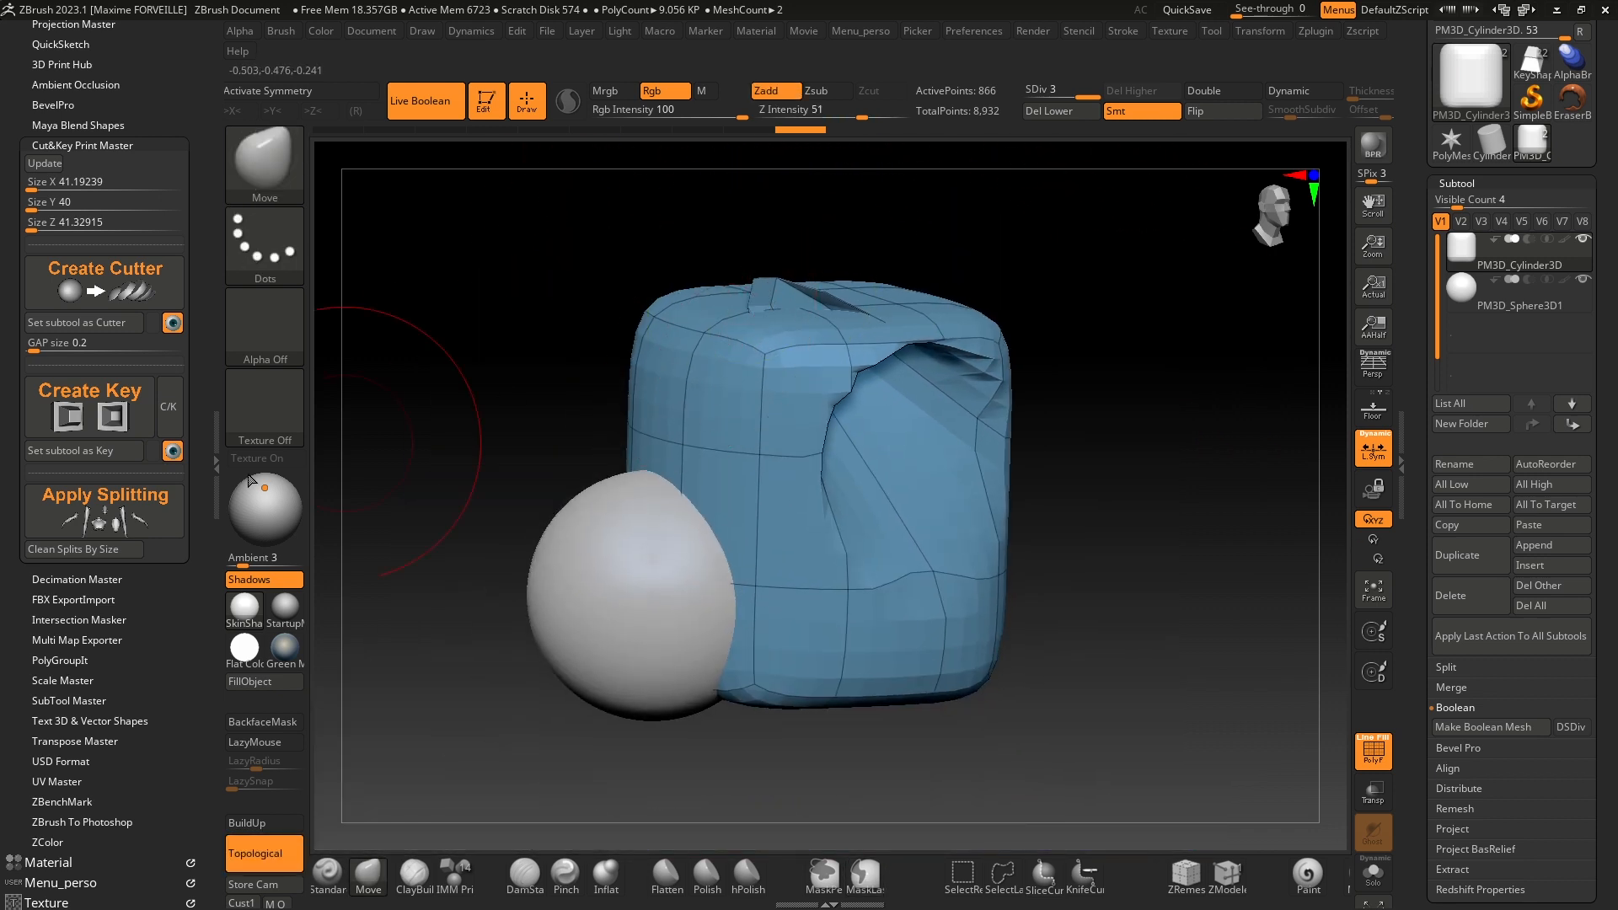
{"action": "left_click", "coordinate": [126, 517]}
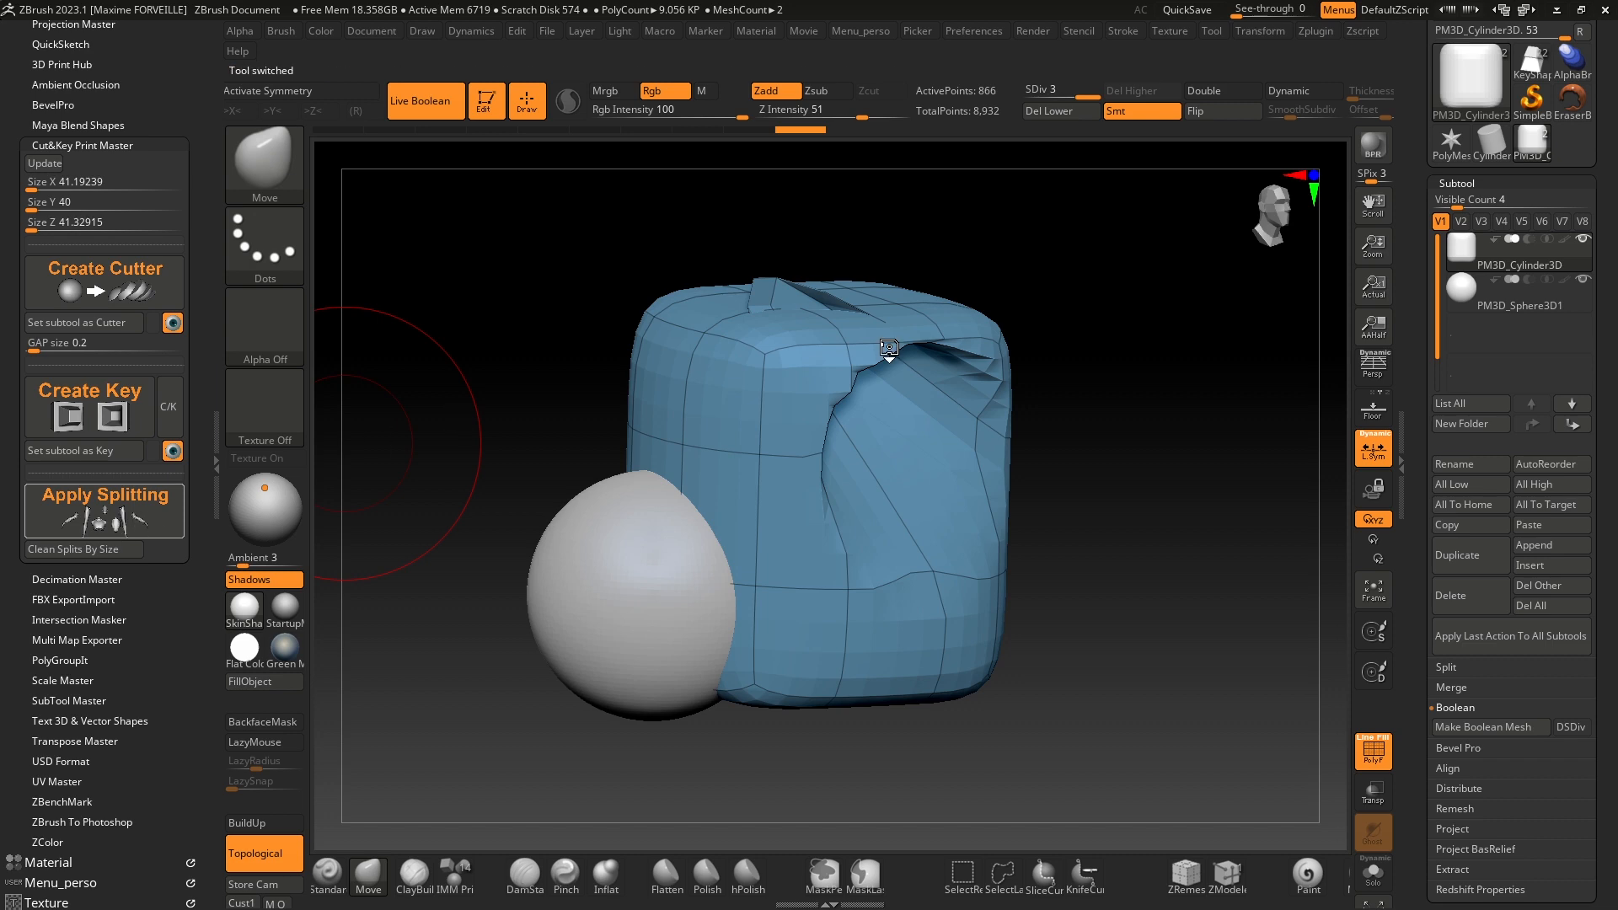
{"action": "left_click", "coordinate": [1570, 142]}
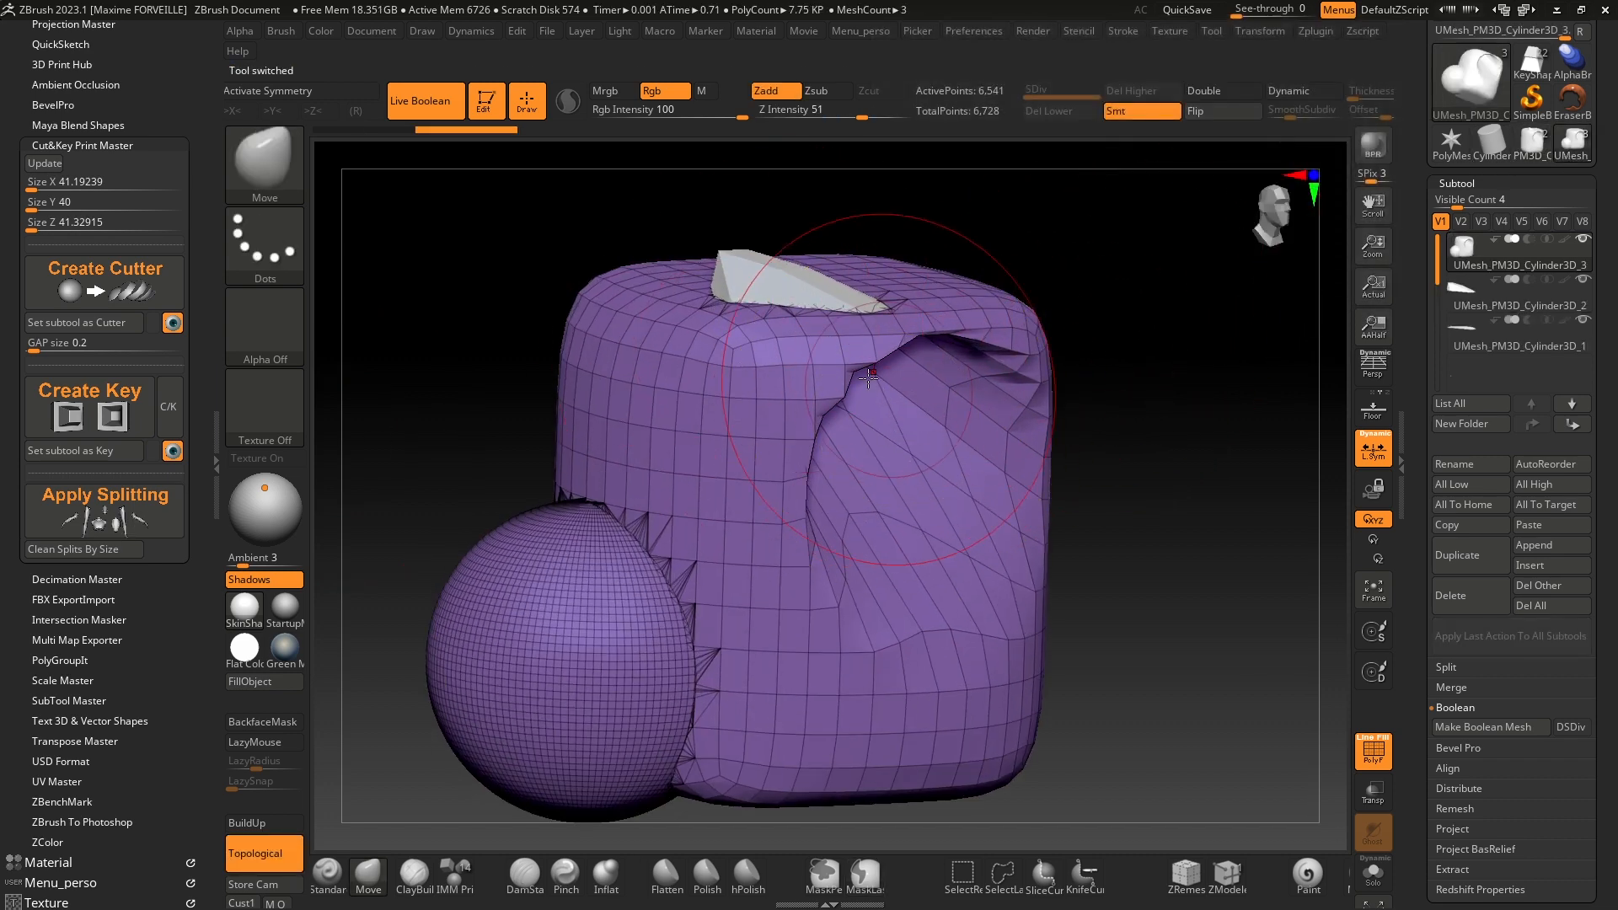
Step: Isolate the split pieces in Solo mode and examine UMesh_PM3D_Cylinder3D_1, _2 and _3 one by one
{"action": "right_click_drag", "start_coordinate": [917, 389], "coordinate": [822, 386]}
{"action": "left_click", "coordinate": [1373, 873]}
{"action": "right_click_drag", "start_coordinate": [1324, 816], "coordinate": [1246, 719]}
{"action": "left_click", "coordinate": [1475, 303]}
{"action": "right_click_drag", "start_coordinate": [1289, 374], "coordinate": [1219, 385]}
{"action": "left_click", "coordinate": [1466, 335]}
{"action": "left_click", "coordinate": [1456, 303]}
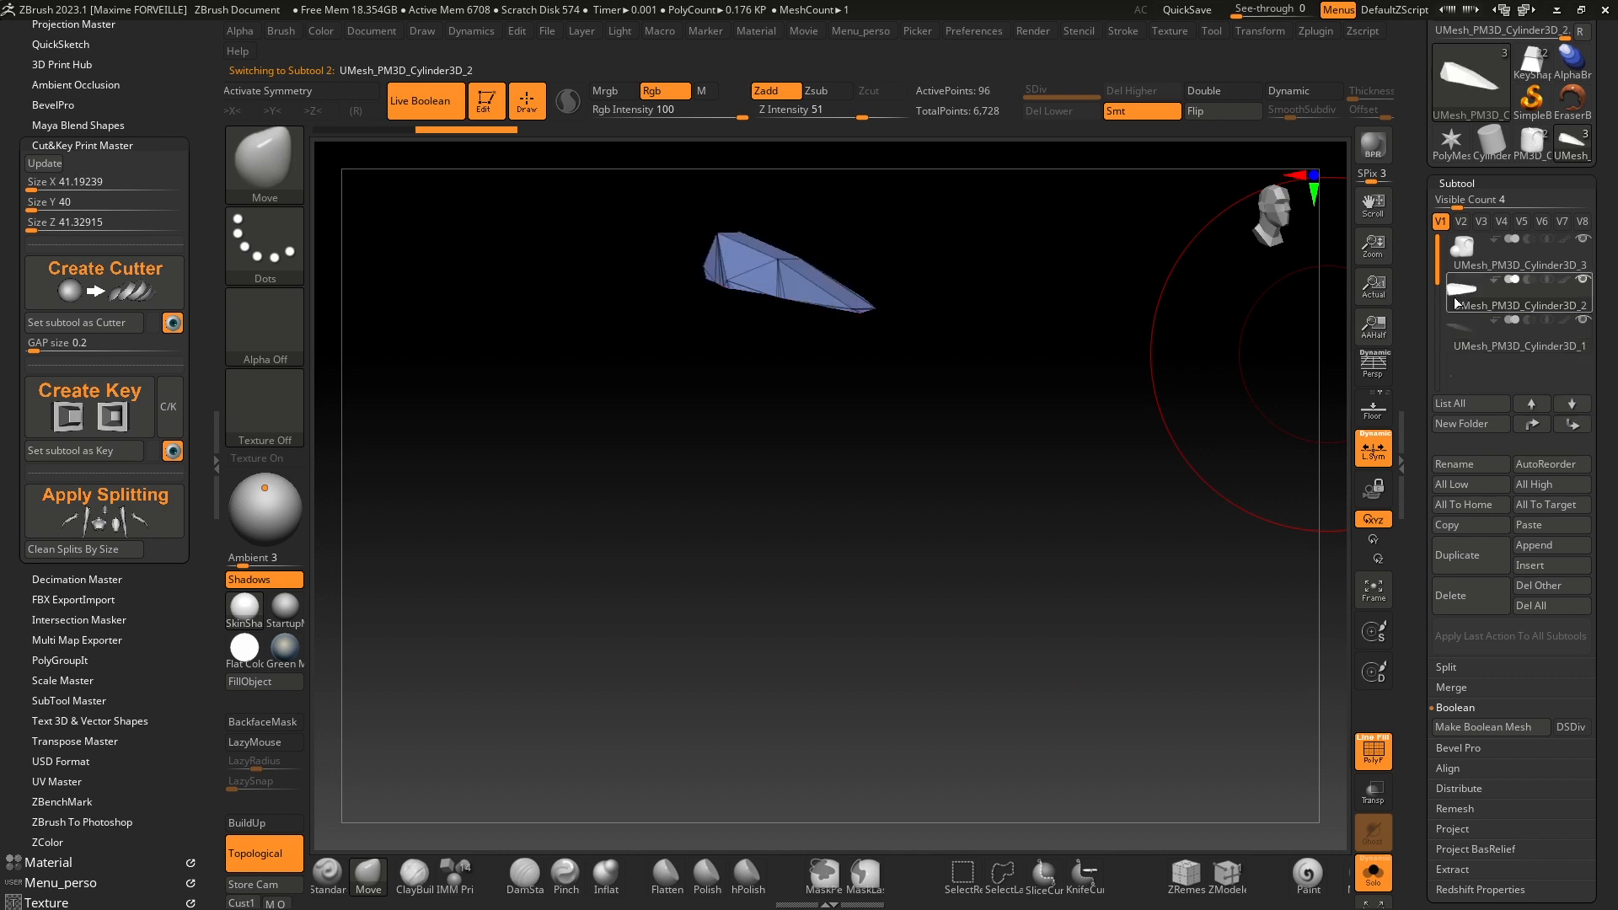
{"action": "left_click", "coordinate": [1464, 253]}
{"action": "mouse_move", "coordinate": [1298, 354]}
{"action": "right_mouse_down"}
{"action": "mouse_move", "coordinate": [1131, 361]}
{"action": "mouse_move", "coordinate": [876, 242]}
{"action": "mouse_move", "coordinate": [741, 280]}
{"action": "mouse_move", "coordinate": [877, 287]}
{"action": "mouse_move", "coordinate": [1029, 261]}
{"action": "mouse_move", "coordinate": [966, 338]}
{"action": "right_mouse_up"}
{"action": "mouse_move", "coordinate": [1024, 422]}
{"action": "right_mouse_down"}
{"action": "mouse_move", "coordinate": [1106, 488]}
{"action": "mouse_move", "coordinate": [1177, 391]}
{"action": "mouse_move", "coordinate": [1332, 354]}
{"action": "mouse_move", "coordinate": [1167, 332]}
{"action": "mouse_move", "coordinate": [1207, 313]}
{"action": "right_mouse_up"}
{"action": "left_click", "coordinate": [1371, 865]}
Step: Review the split result with all pieces shown, selecting the second and first subtools and browsing the subtool list
{"action": "left_click", "coordinate": [1471, 308]}
{"action": "left_click", "coordinate": [1473, 263]}
{"action": "right_click_drag", "start_coordinate": [1188, 253], "coordinate": [1271, 268]}
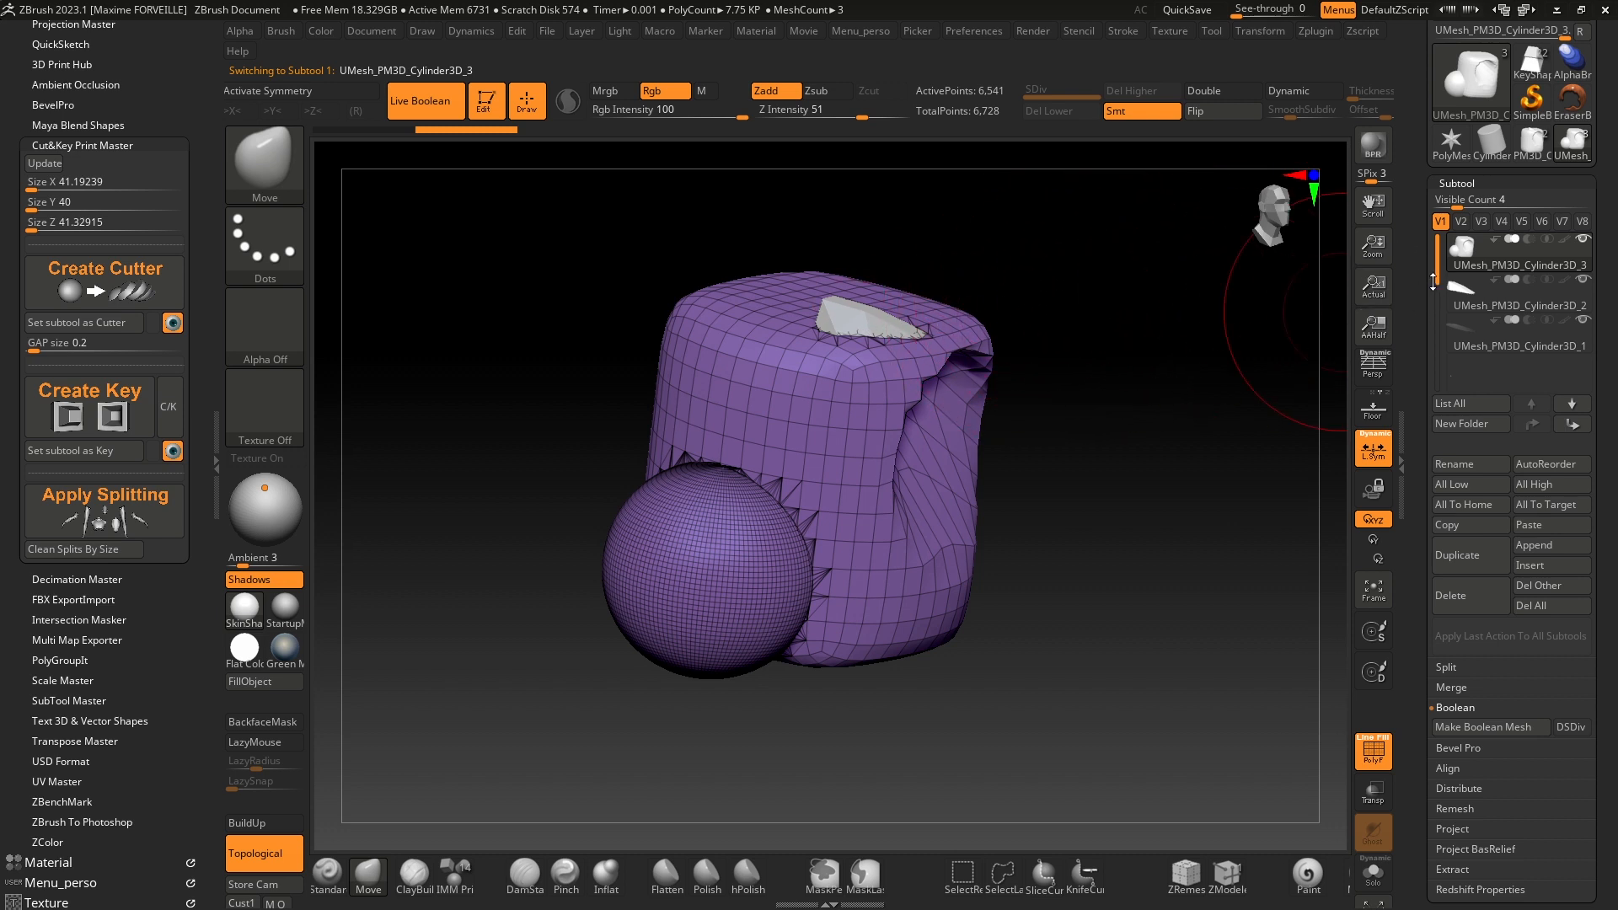
{"action": "mouse_move", "coordinate": [1434, 281]}
{"action": "left_mouse_down"}
{"action": "mouse_move", "coordinate": [1442, 324]}
{"action": "mouse_move", "coordinate": [1437, 277]}
{"action": "left_mouse_up"}
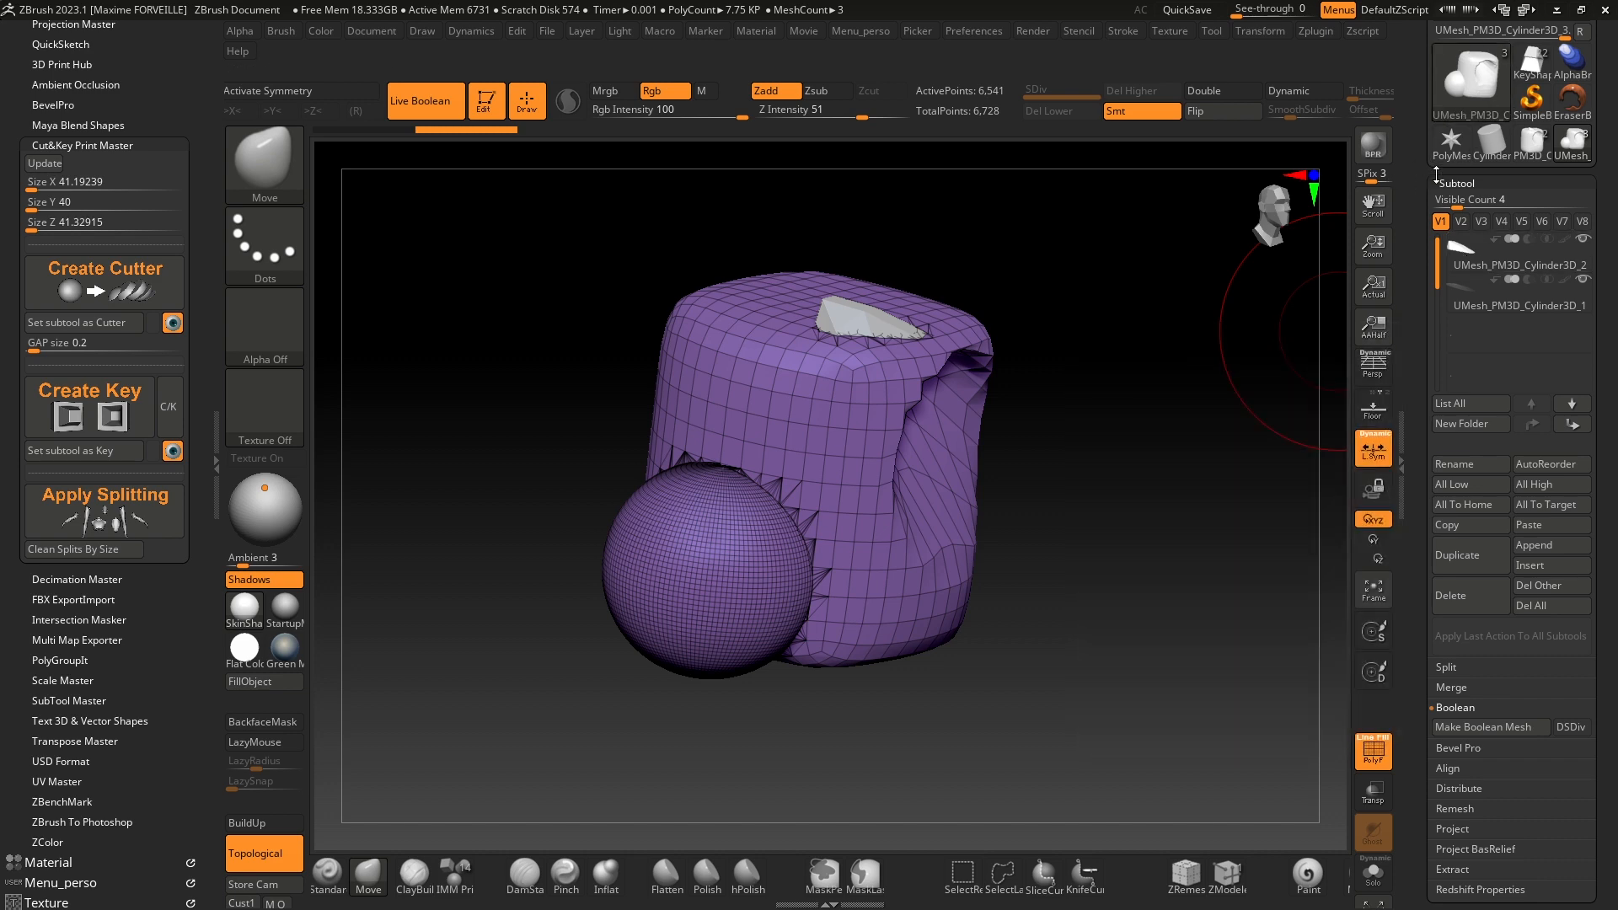
{"action": "left_click_drag", "start_coordinate": [1332, 195], "coordinate": [1282, 236]}
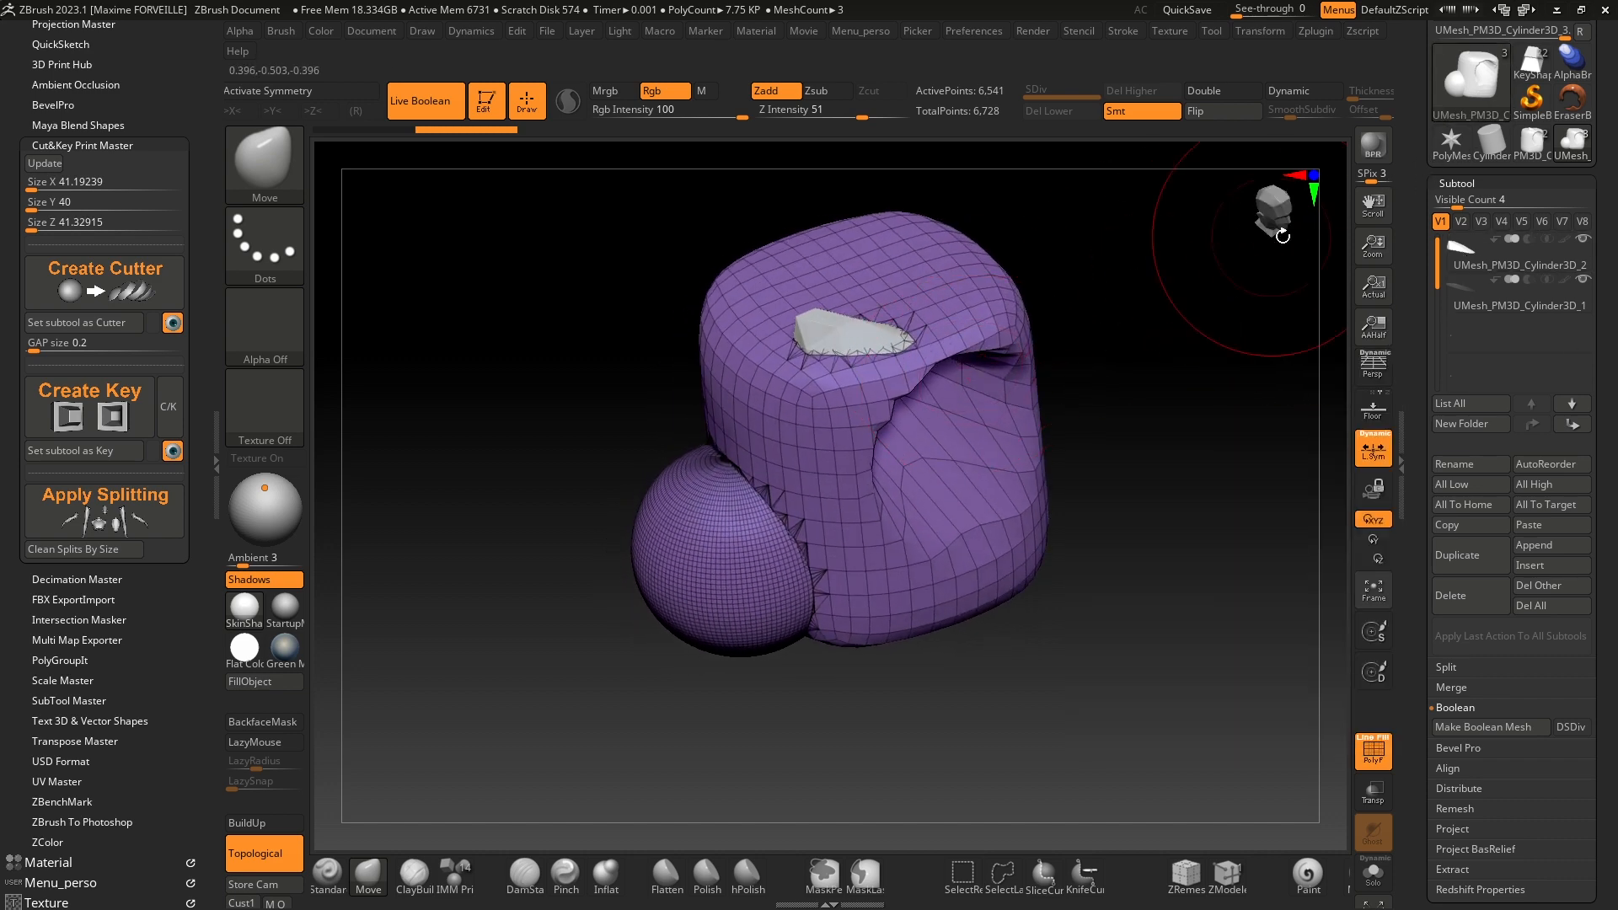
Step: Return to the original cylinder-and-sphere tool, frame the deformed cylinder, and adjust the brush size
{"action": "left_click", "coordinate": [1534, 143]}
{"action": "right_click_drag", "start_coordinate": [851, 371], "coordinate": [802, 480], "text": "ctrl"}
{"action": "key", "text": "f"}
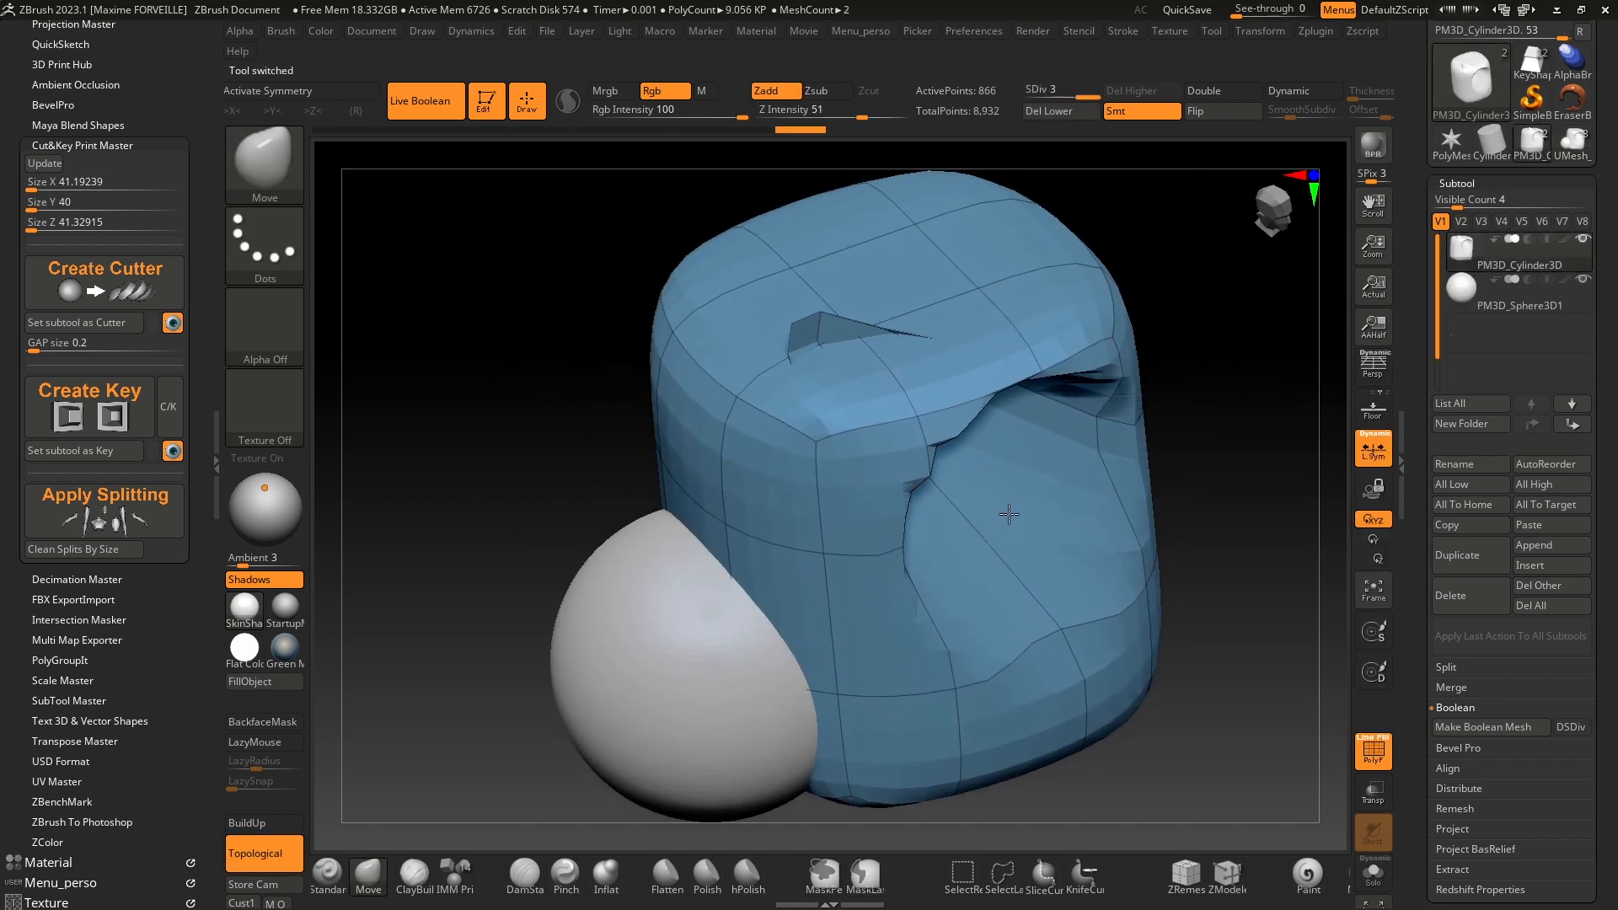
{"action": "key", "text": "s"}
{"action": "left_click_drag", "start_coordinate": [1009, 514], "coordinate": [972, 531]}
{"action": "right_click_drag", "start_coordinate": [1025, 360], "coordinate": [1003, 405], "text": "alt"}
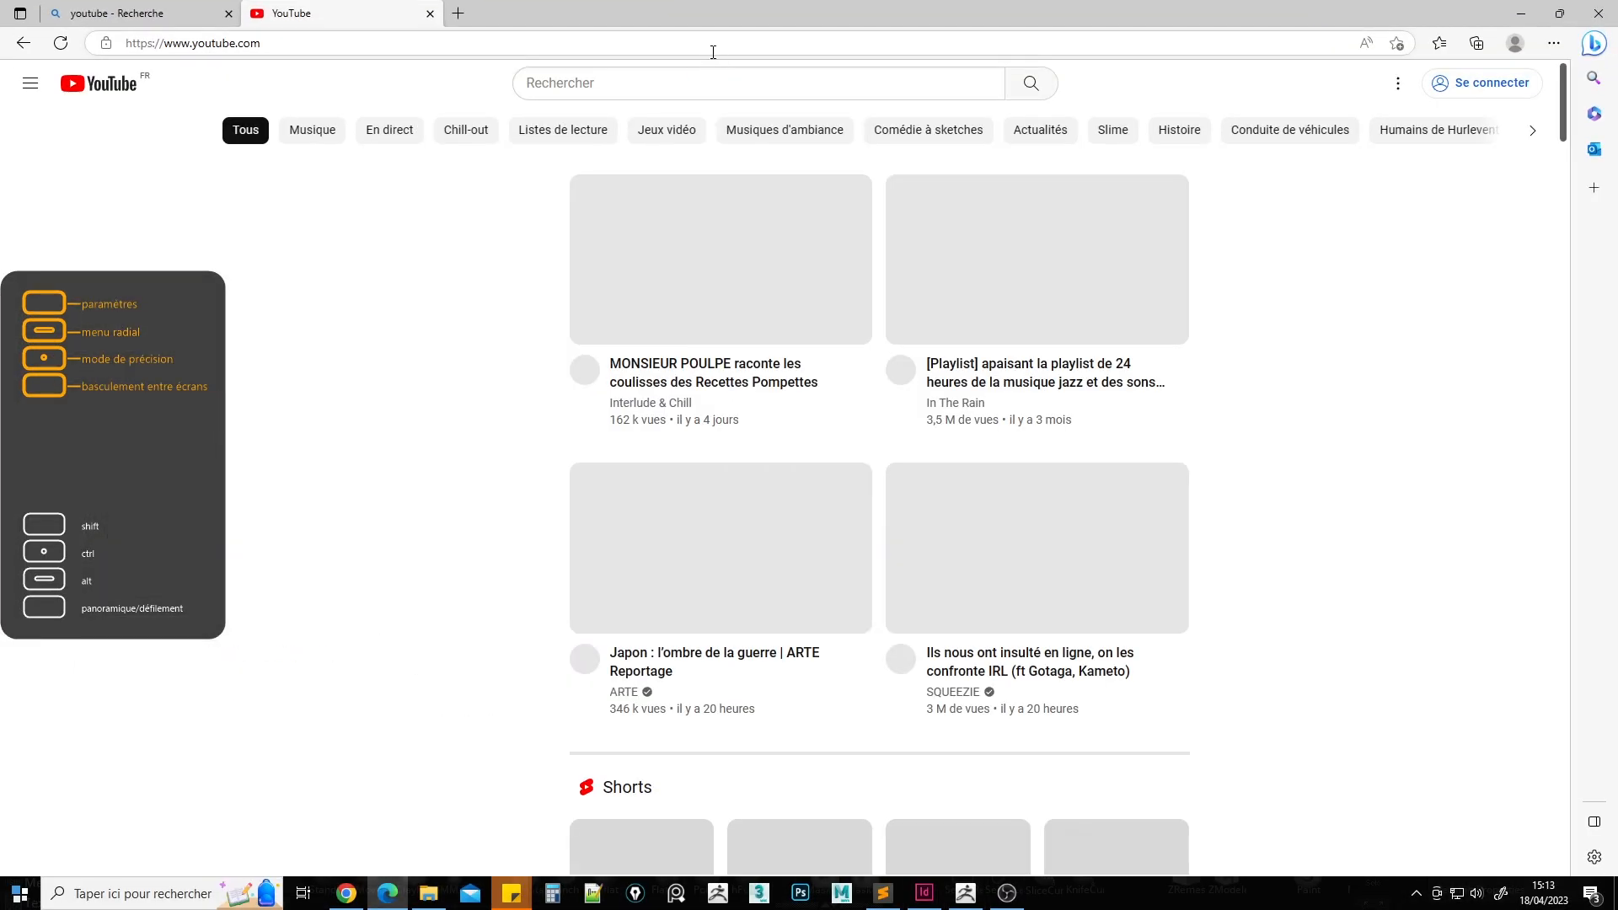
Step: Switch to YouTube in the web browser and search for the plugin author's name
{"action": "left_click", "coordinate": [701, 46]}
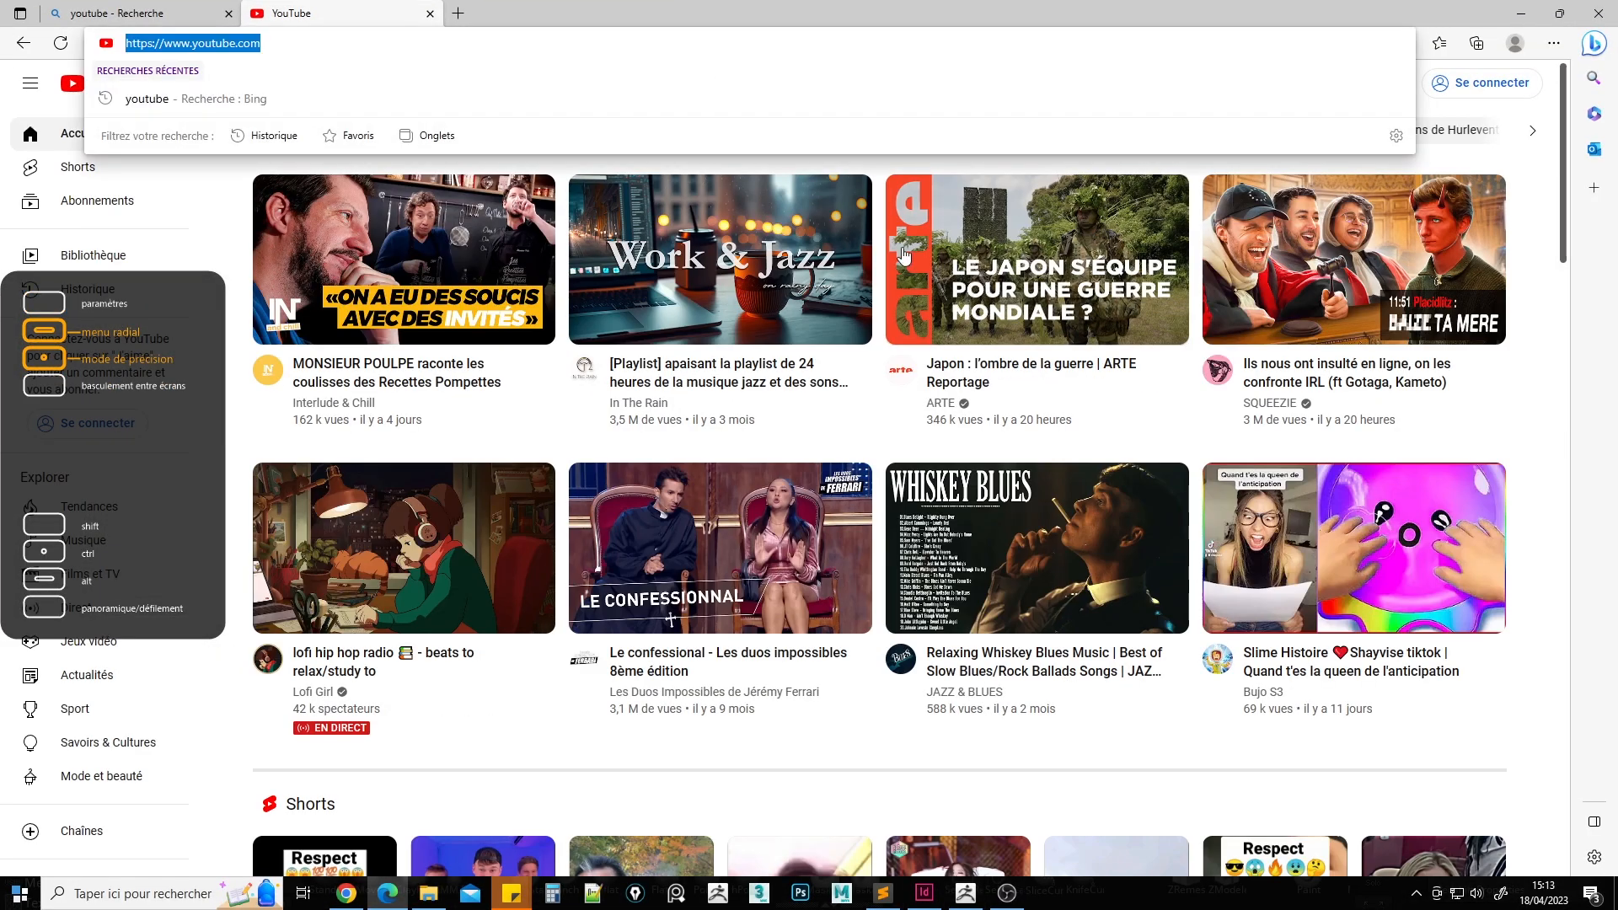
{"action": "key", "text": "Return"}
{"action": "left_click", "coordinate": [622, 84]}
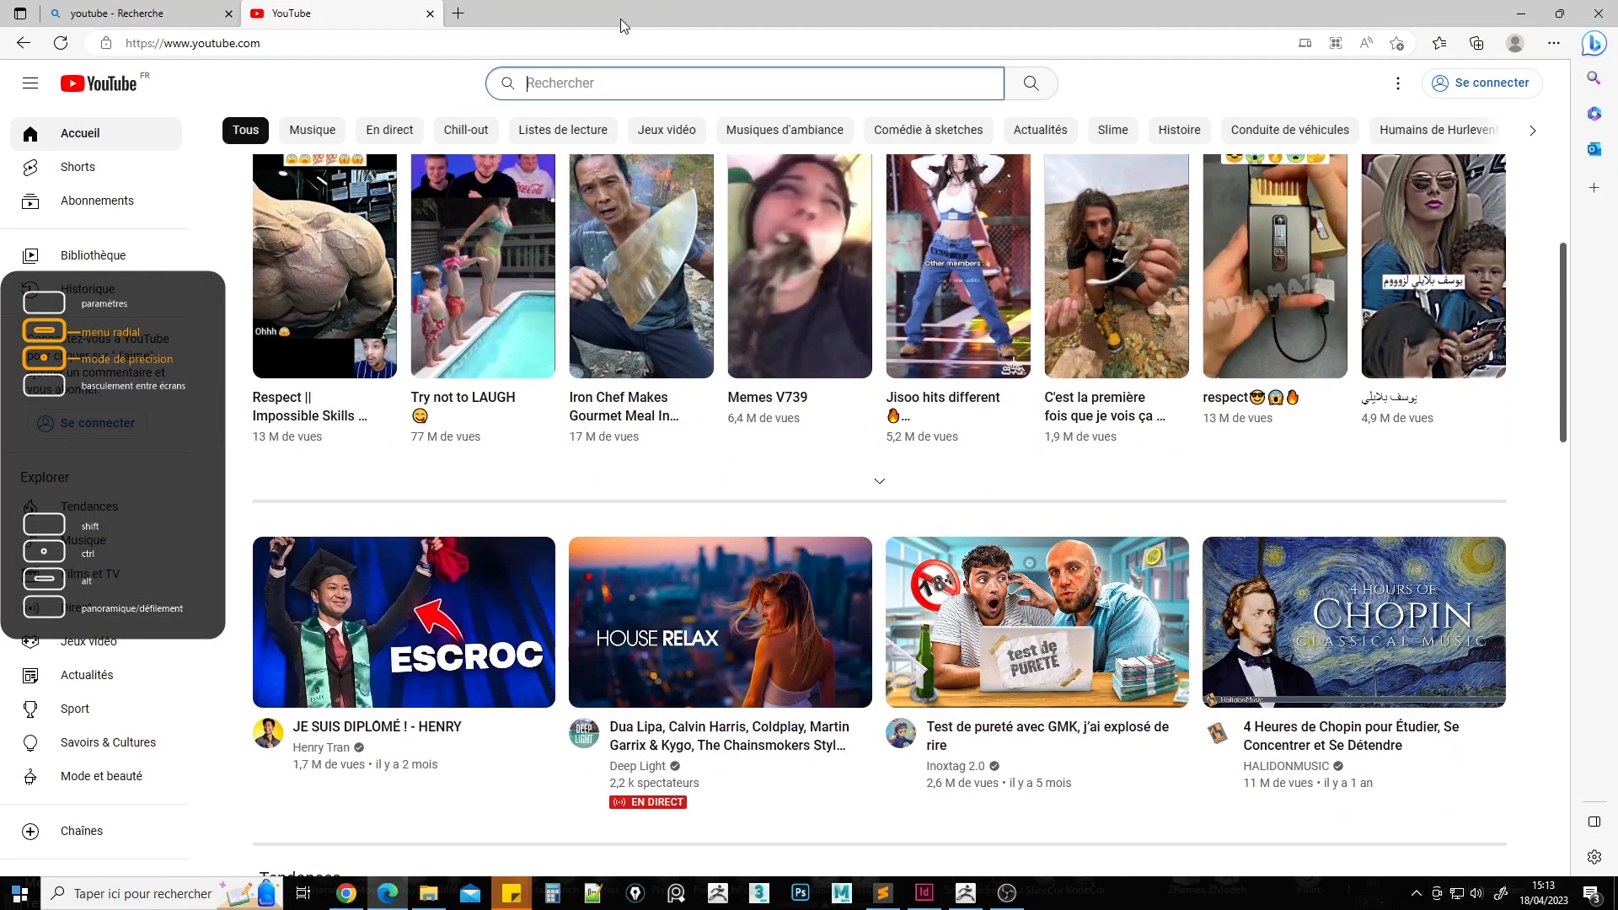
{"action": "type", "text": "maxime fo"}
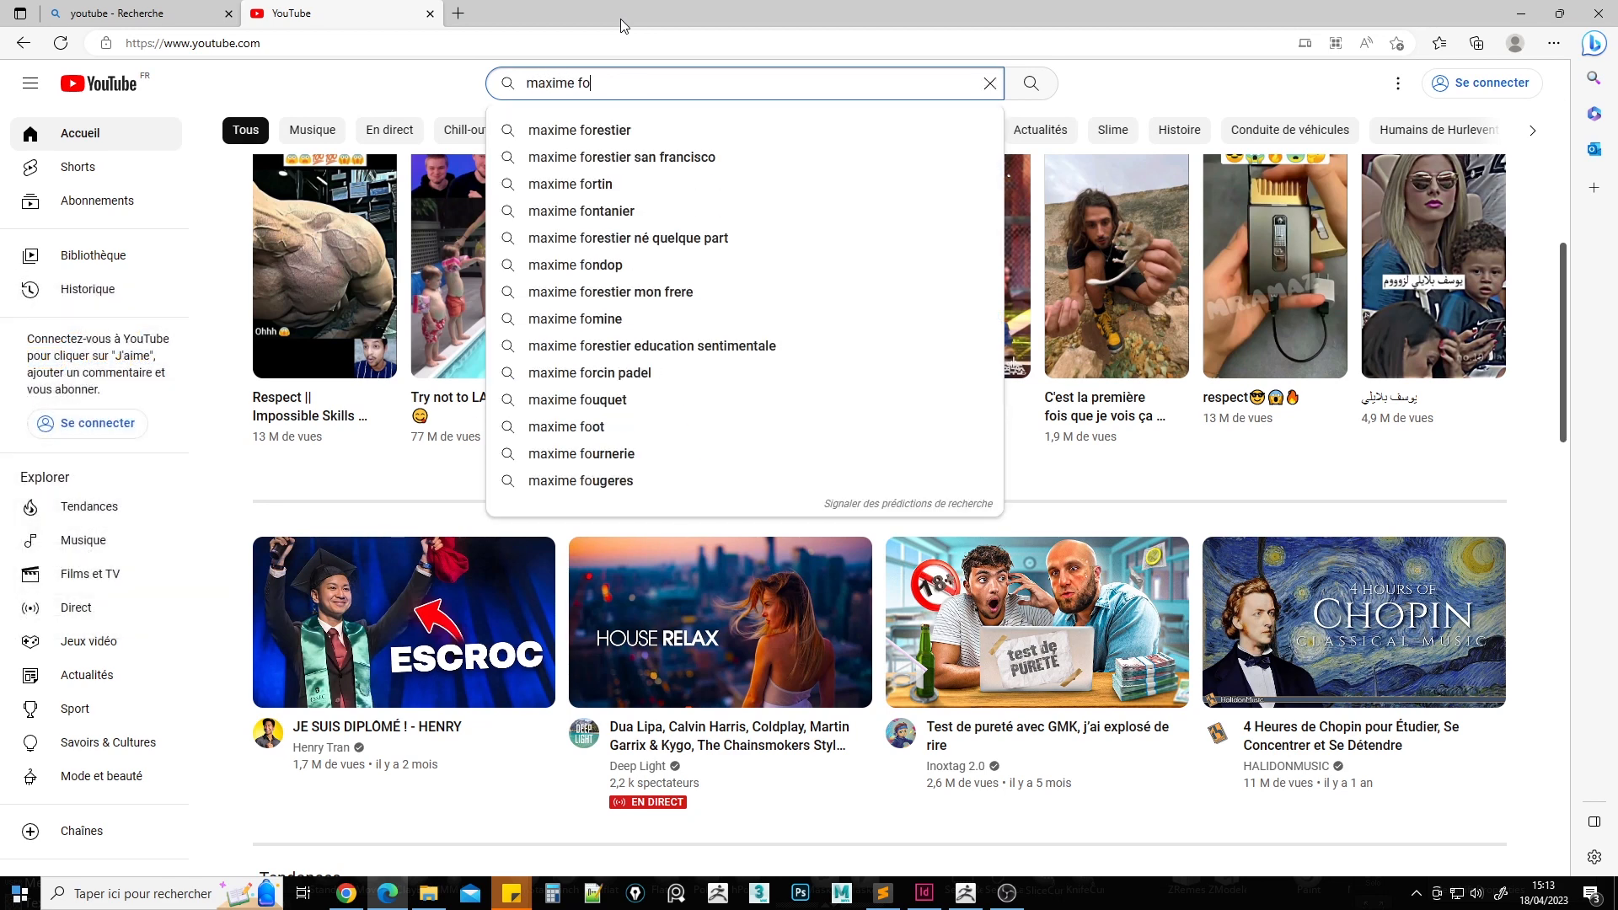
{"action": "type", "text": "rveille"}
{"action": "key", "text": "Return"}
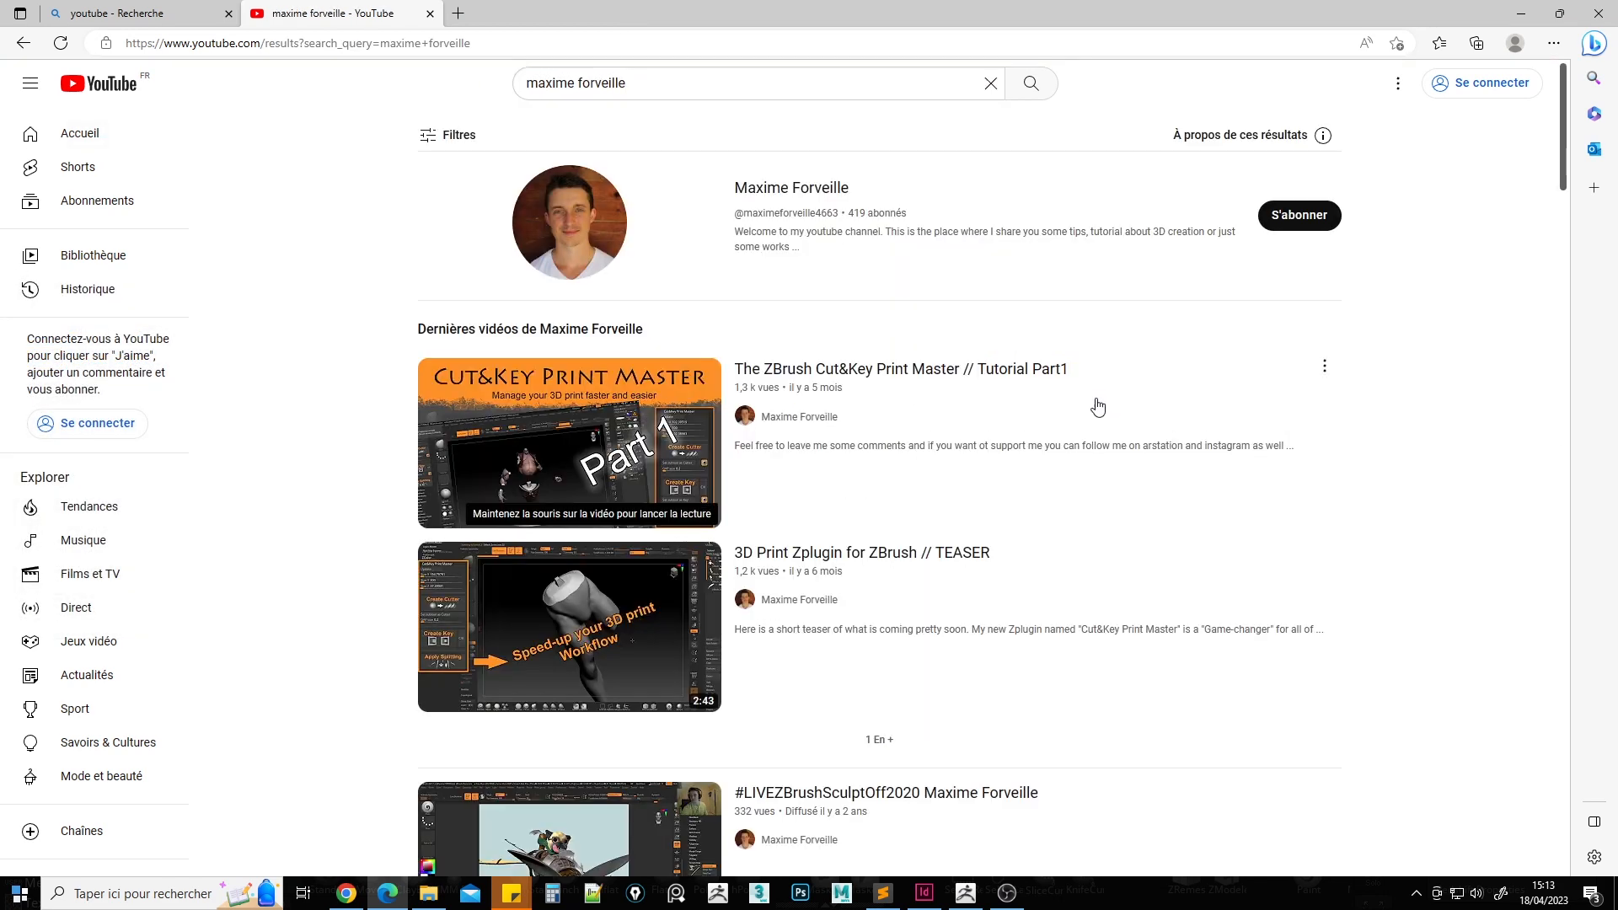
Step: Open the plugin author's channel and show its live streams, including "3D print good practice within ZBrush"
{"action": "left_click", "coordinate": [805, 192]}
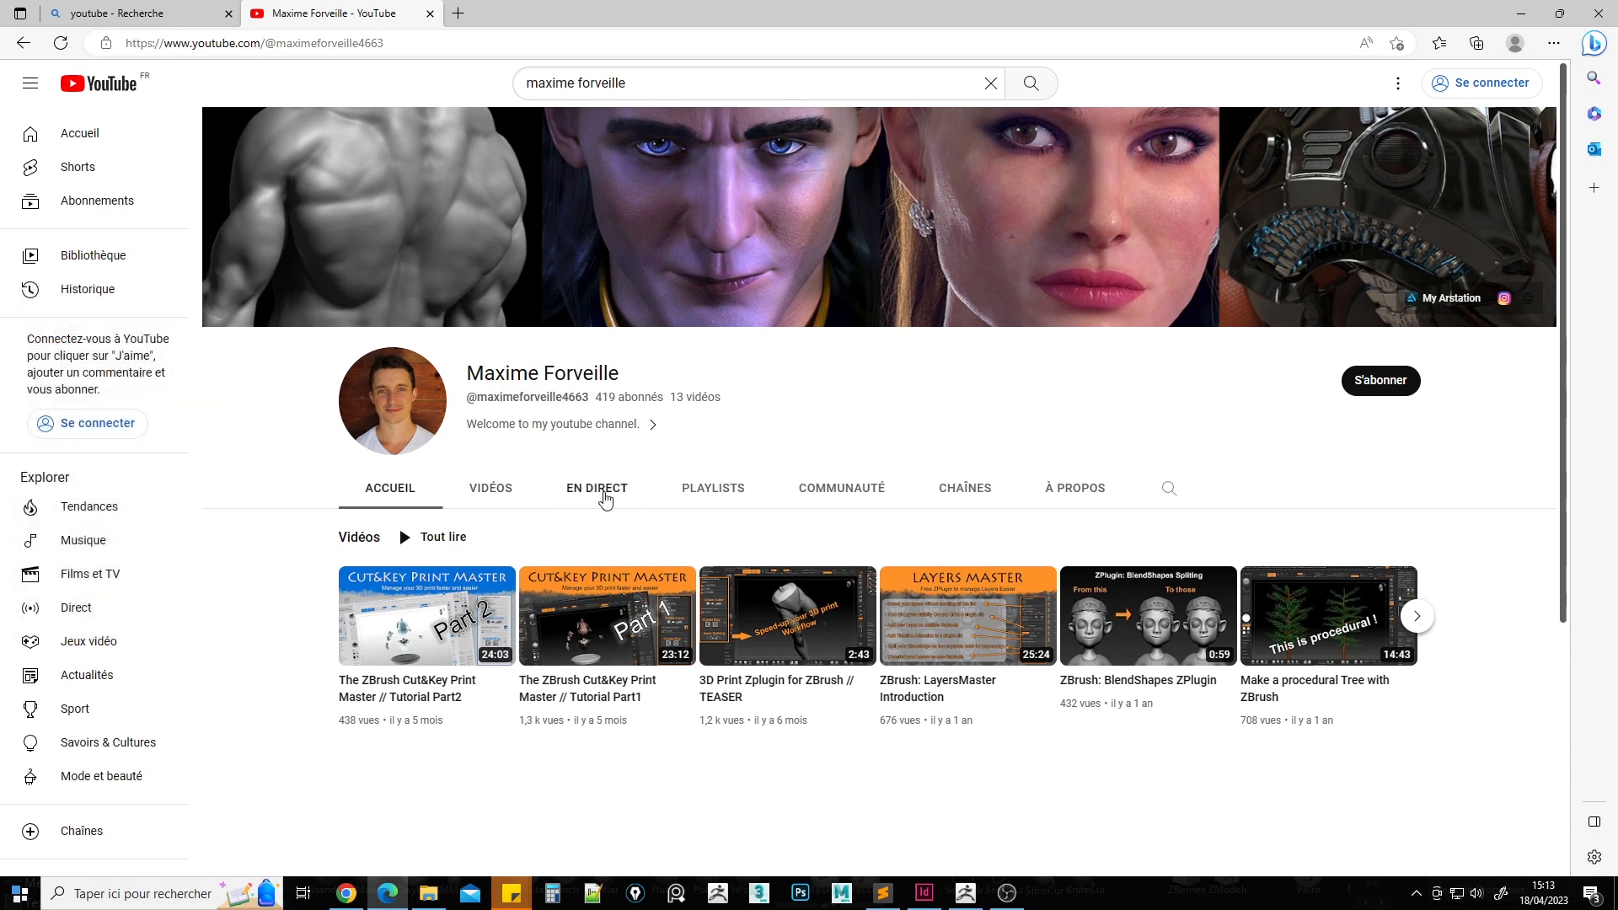
{"action": "left_click", "coordinate": [605, 499]}
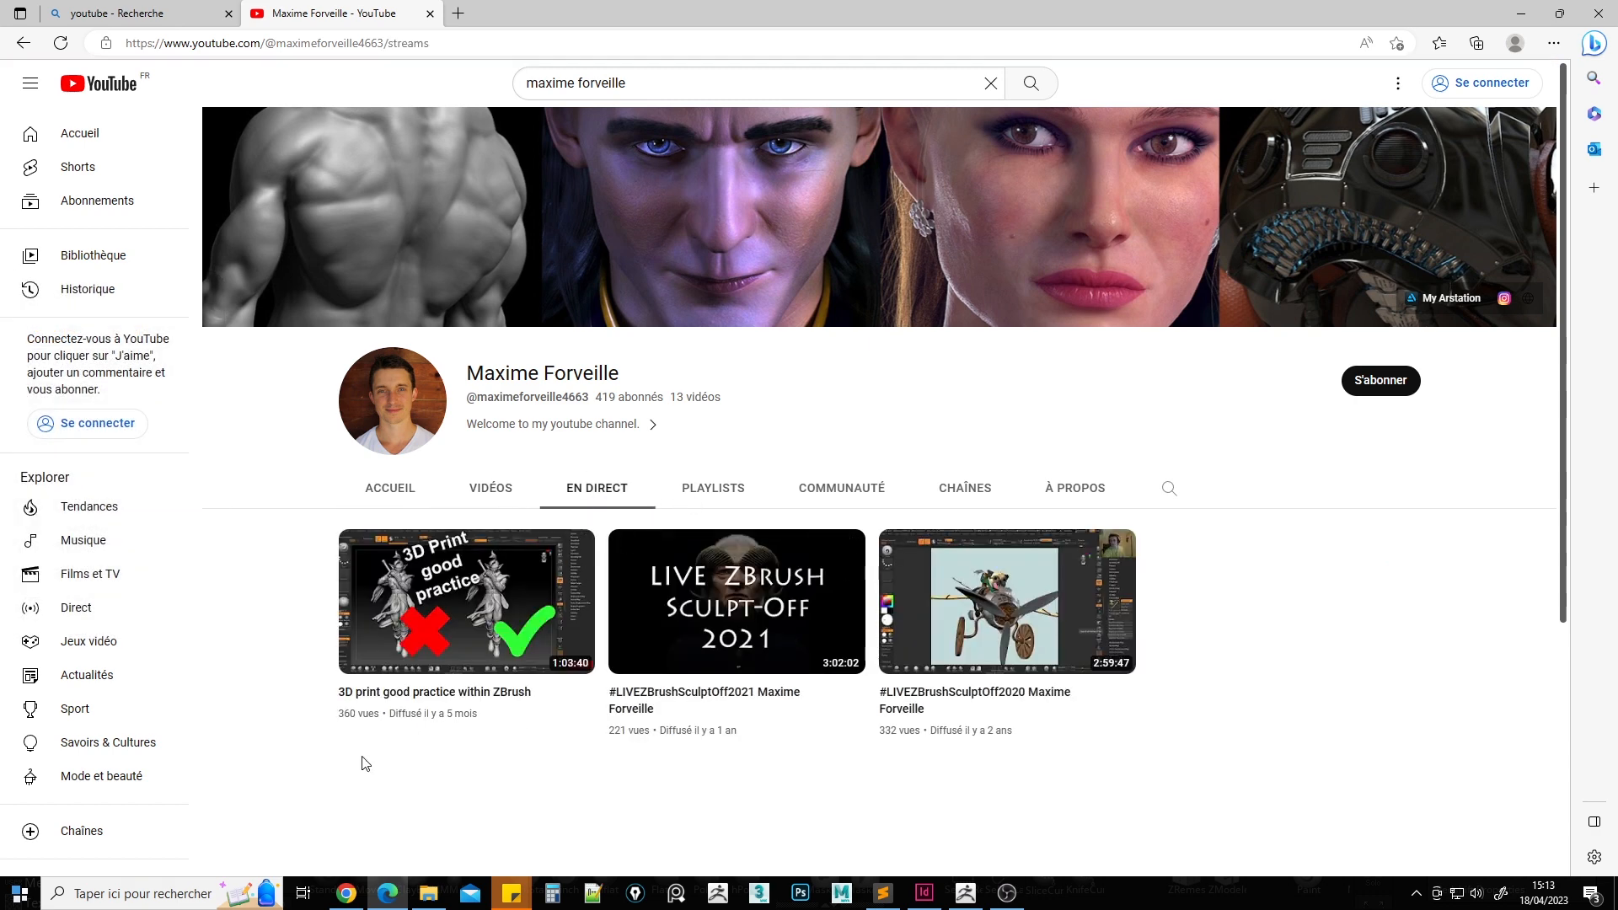
{"action": "mouse_move", "coordinate": [399, 656]}
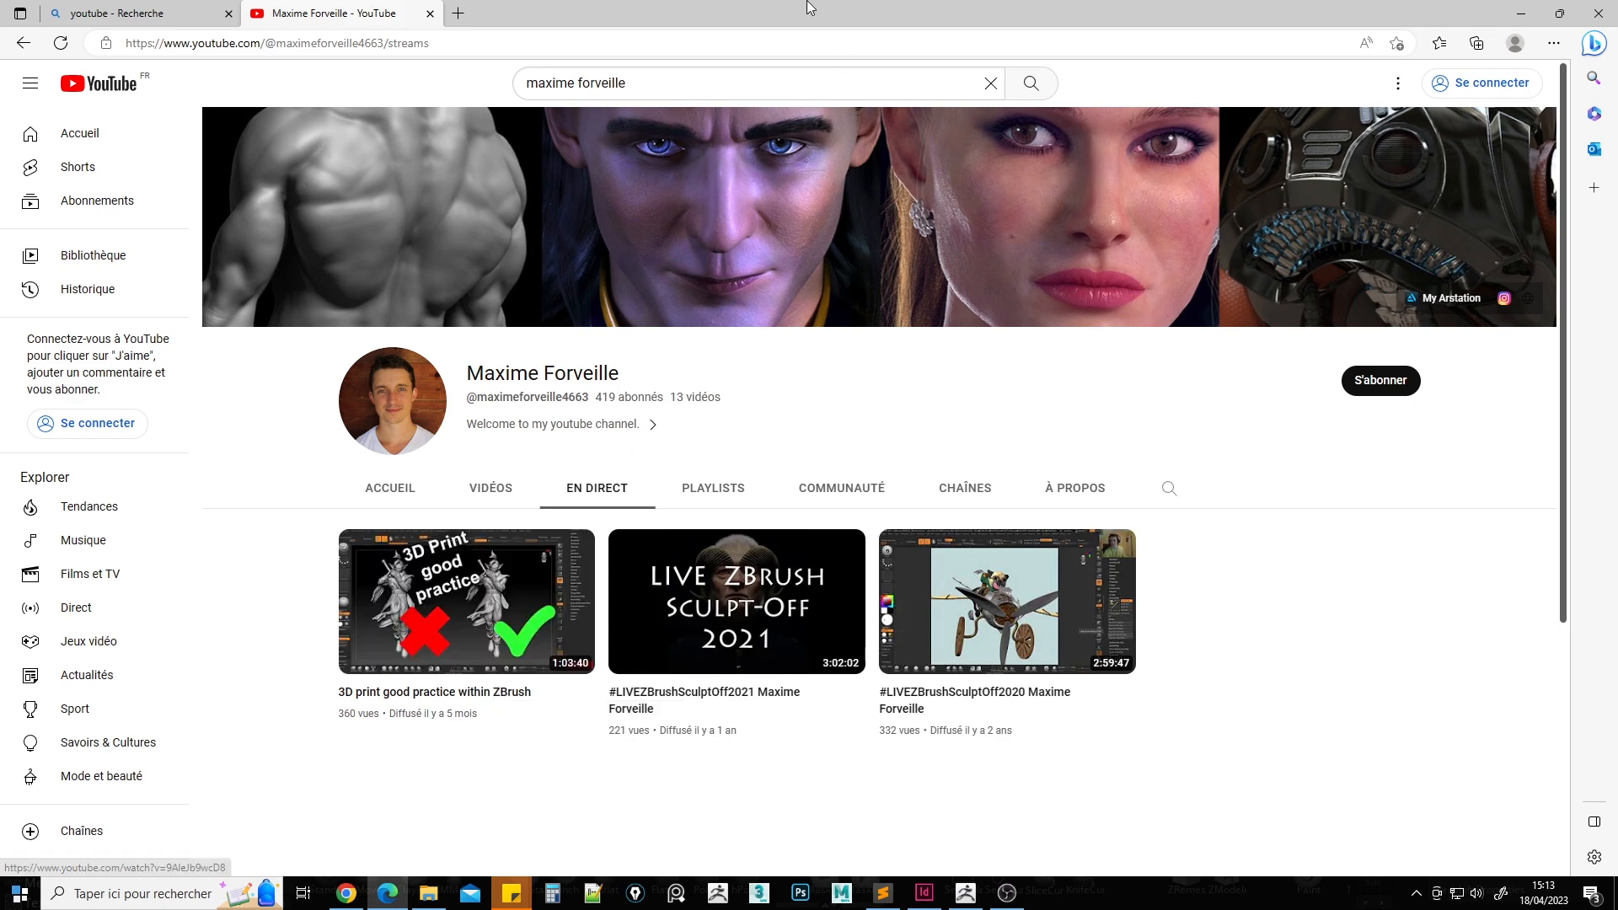
Step: Switch back to ZBrush, load the KeyShape1 character tool, and bring the whole figure into view
{"action": "left_click_drag", "start_coordinate": [803, 10], "coordinate": [1617, 485]}
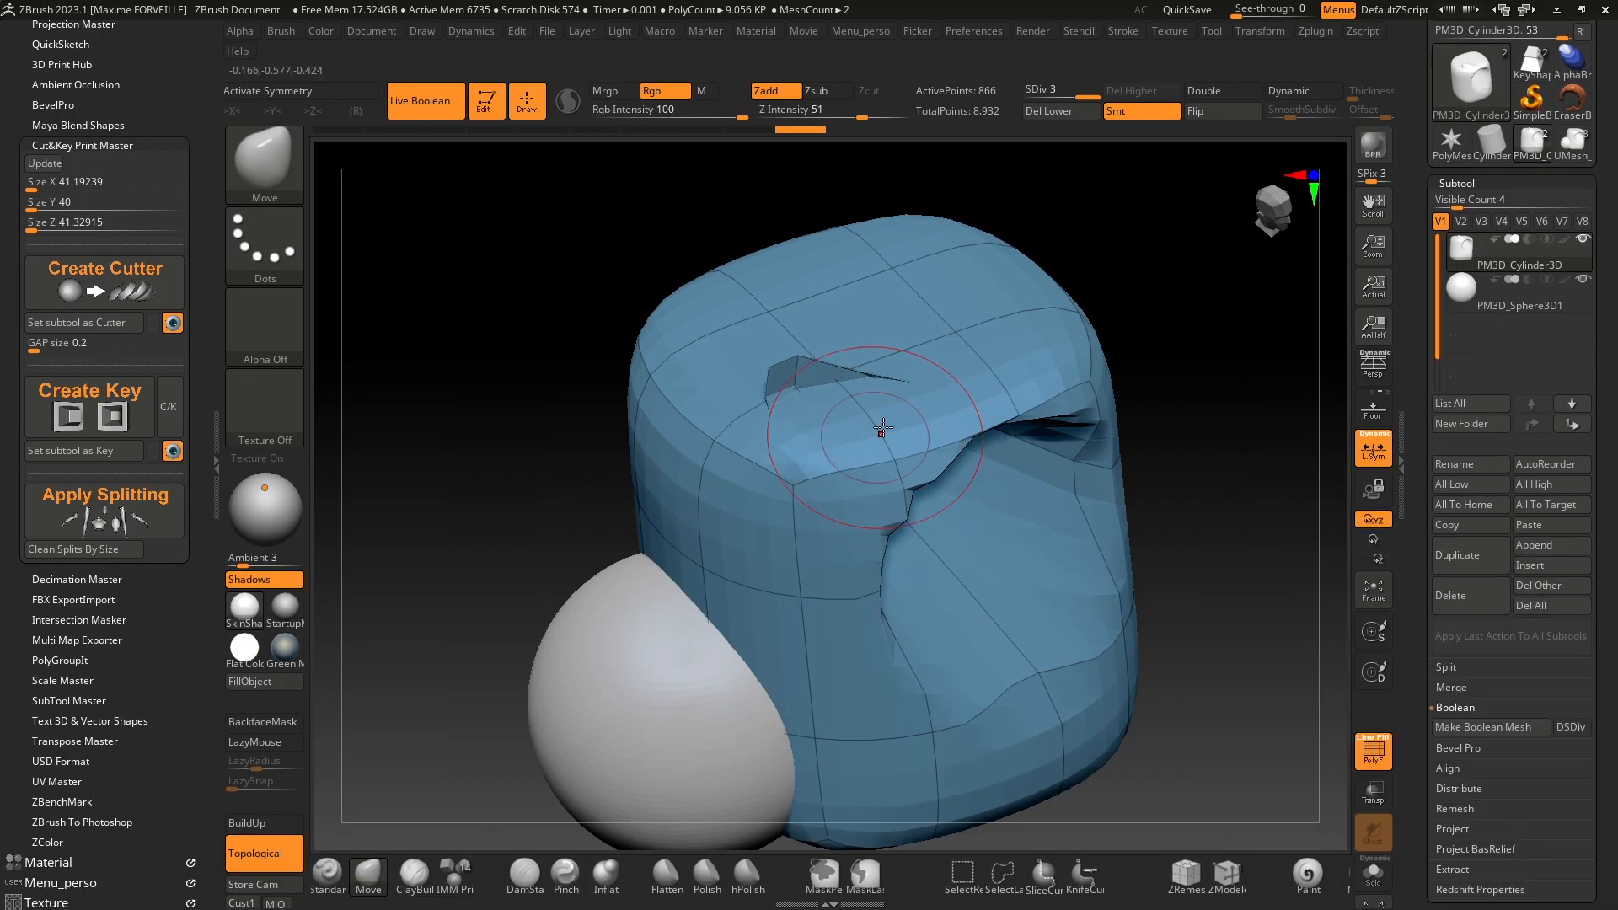
{"action": "left_click", "coordinate": [1529, 69]}
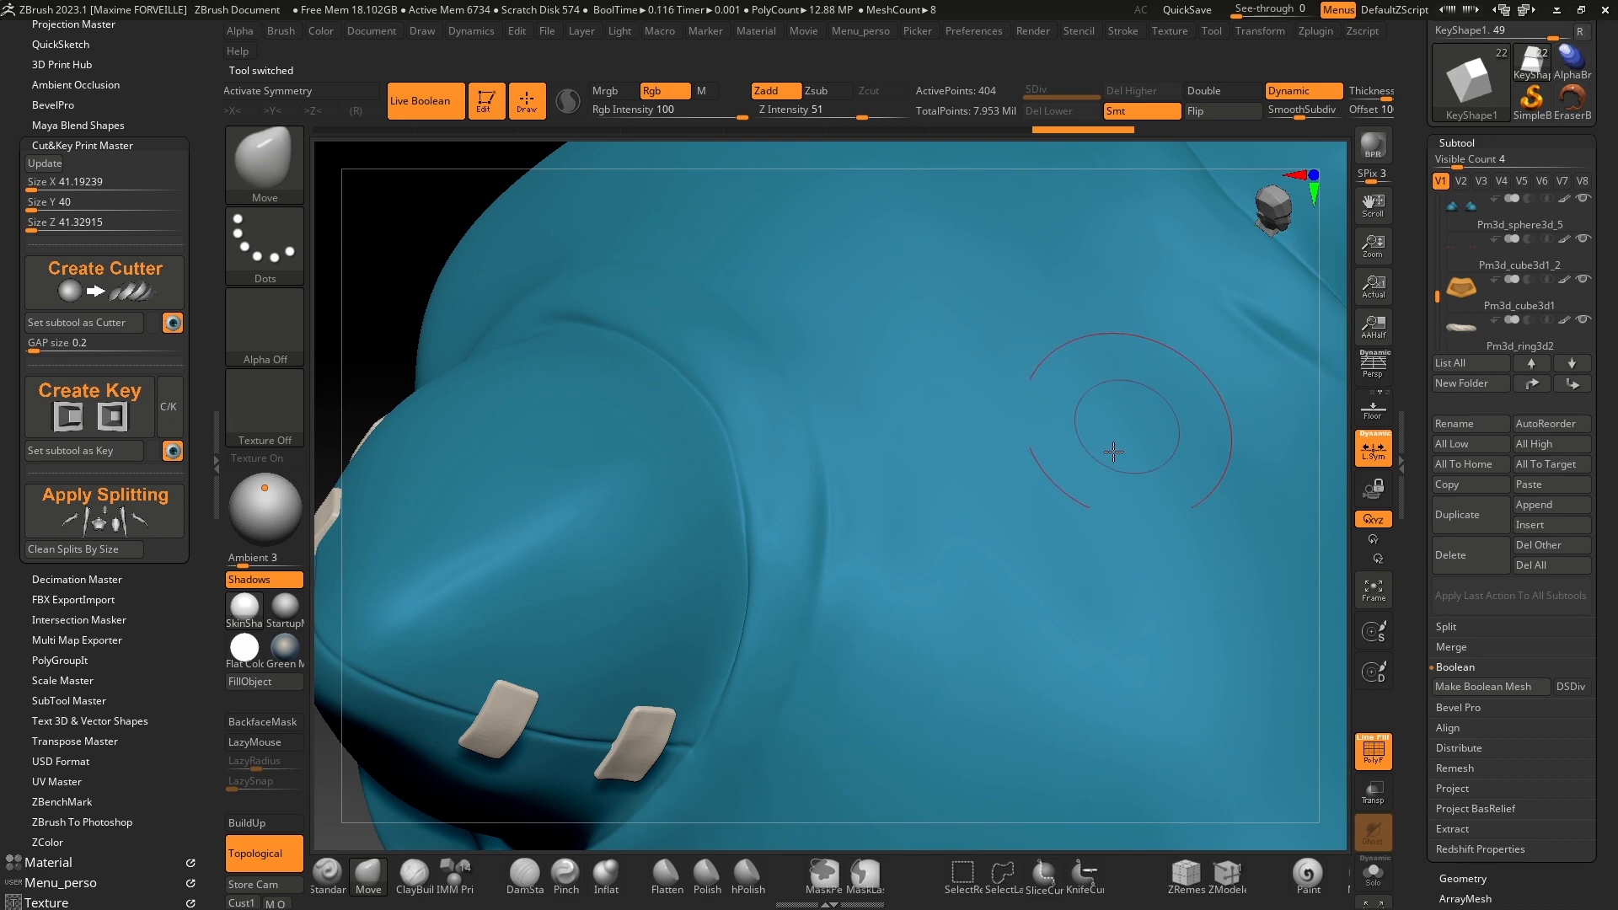
{"action": "mouse_move", "coordinate": [1113, 452]}
{"action": "right_mouse_down", "text": "ctrl"}
{"action": "mouse_move", "coordinate": [1018, 488]}
{"action": "mouse_move", "coordinate": [1003, 447]}
{"action": "mouse_move", "coordinate": [1068, 584]}
{"action": "mouse_move", "coordinate": [975, 451]}
{"action": "mouse_move", "coordinate": [1178, 661]}
{"action": "mouse_move", "coordinate": [983, 474]}
{"action": "mouse_move", "coordinate": [1048, 513]}
{"action": "mouse_move", "coordinate": [1023, 513]}
{"action": "mouse_move", "coordinate": [1034, 445]}
{"action": "right_mouse_up", "text": "ctrl"}
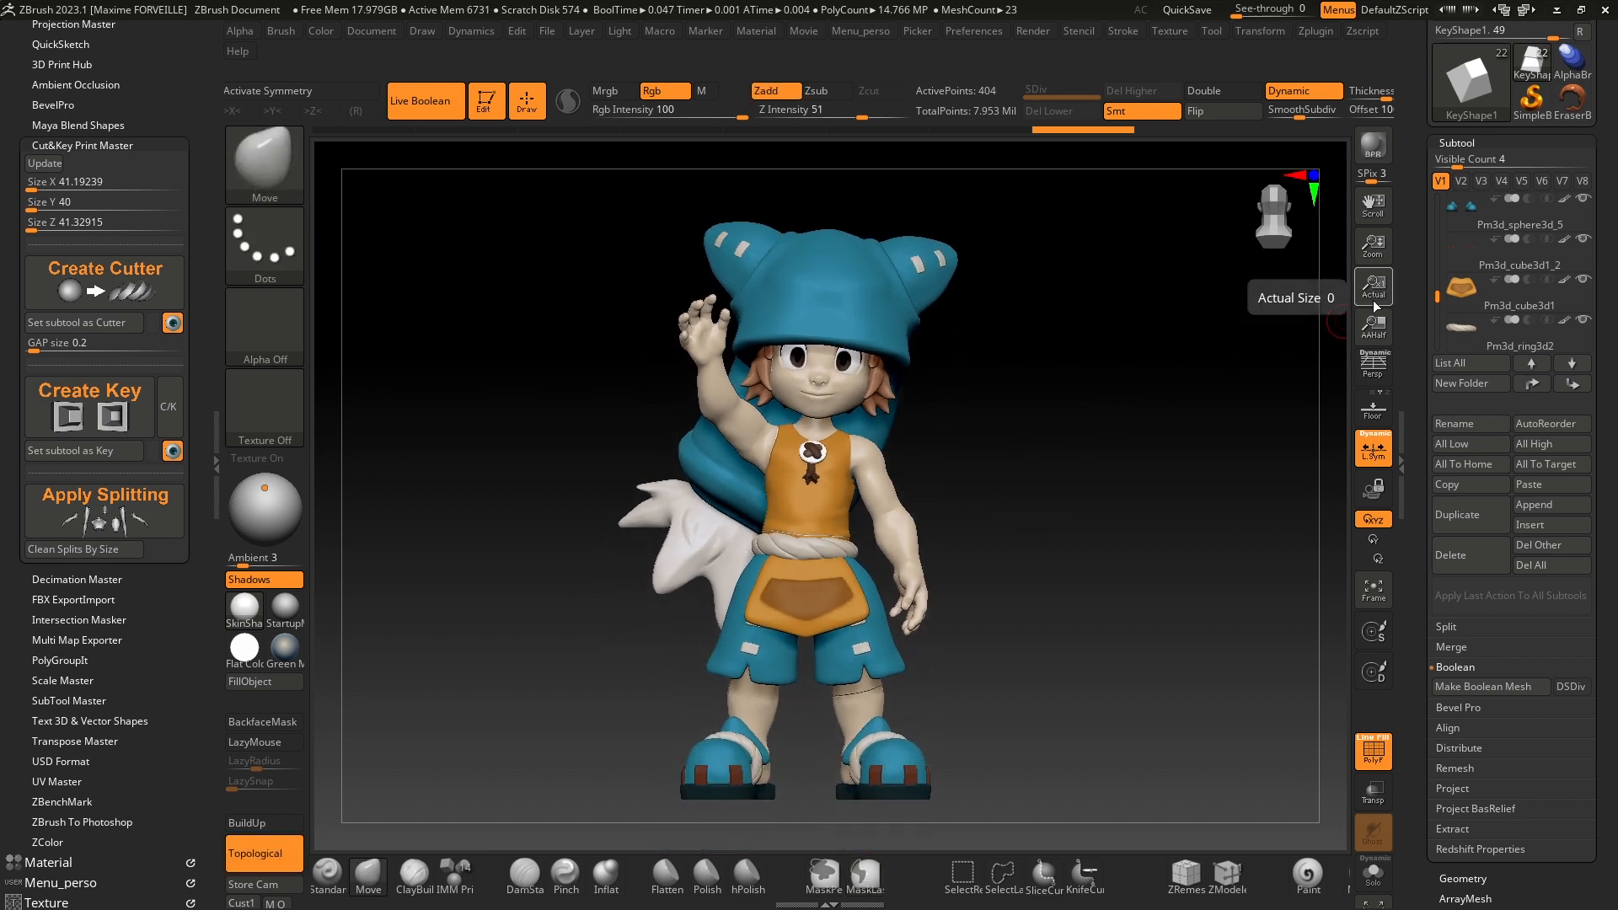
{"action": "left_click_drag", "start_coordinate": [1444, 288], "coordinate": [1442, 233]}
{"action": "left_click_drag", "start_coordinate": [474, 345], "coordinate": [533, 342]}
{"action": "left_click_drag", "start_coordinate": [505, 253], "coordinate": [509, 231], "text": "alt"}
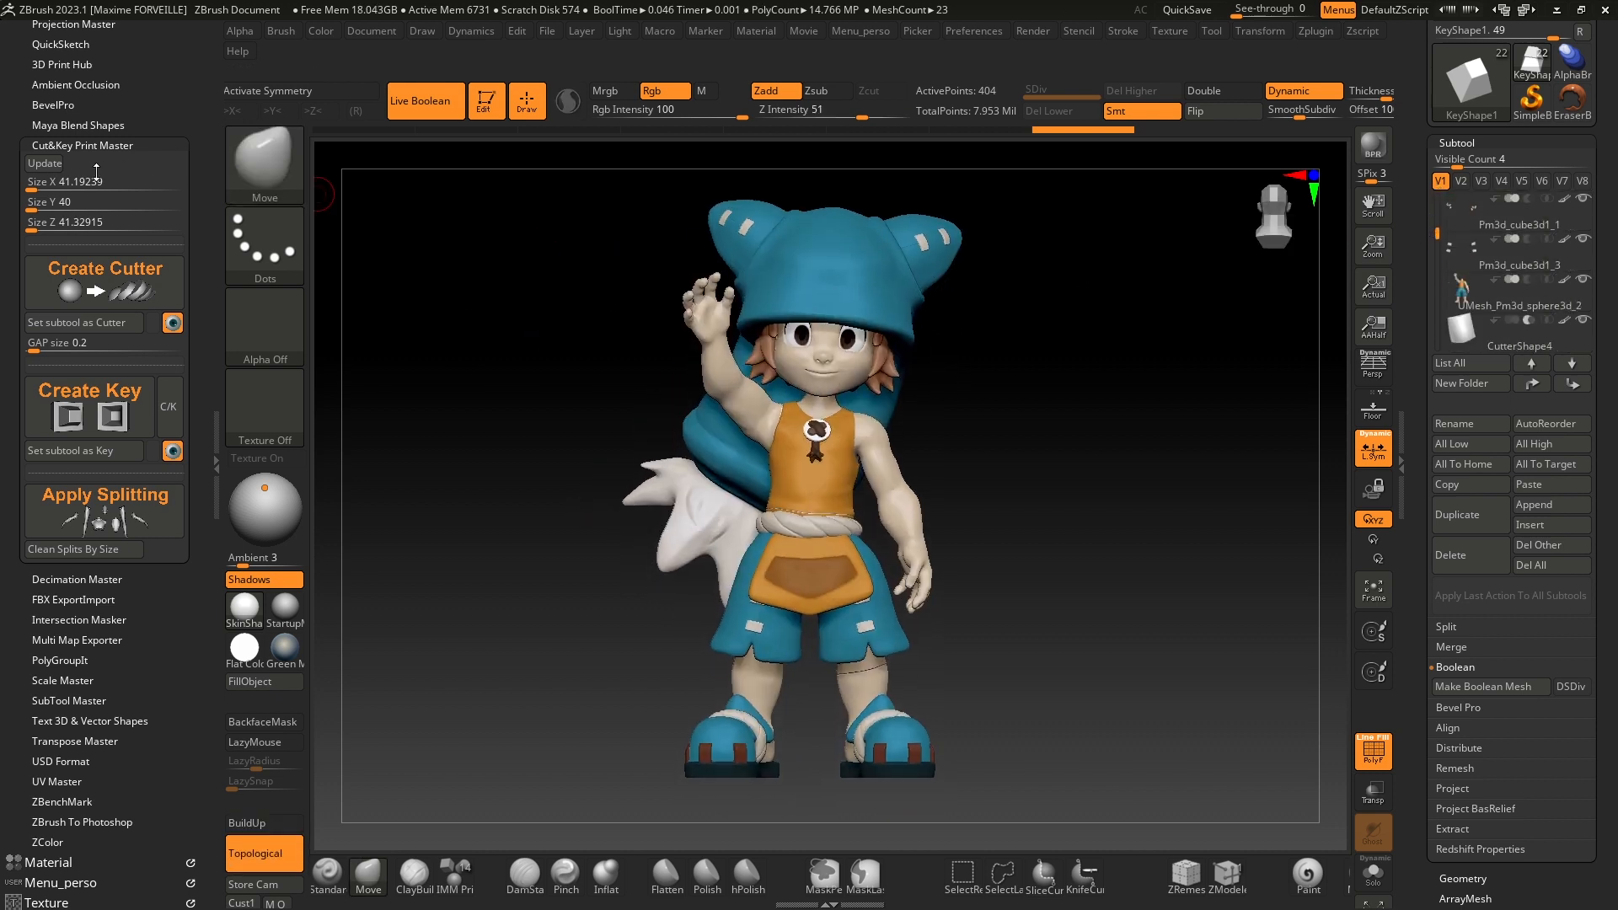
Step: Update the Cut&Key Print Master sizes for the character and apply the splitting, opening the resulting split tool
{"action": "left_click", "coordinate": [44, 163]}
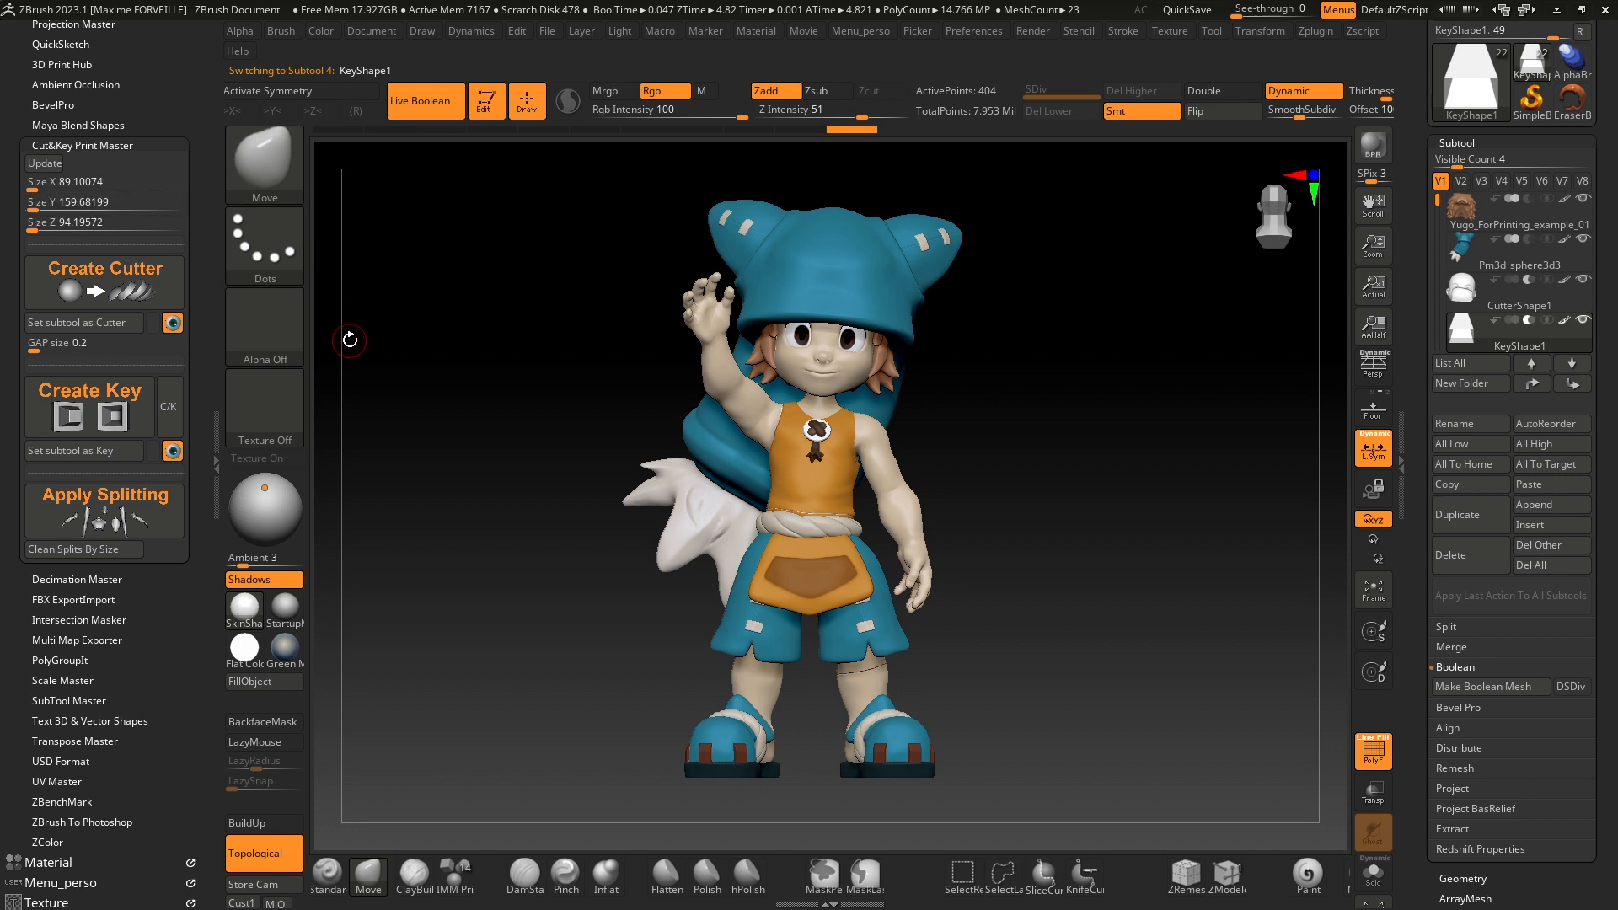
{"action": "left_click", "coordinate": [127, 517]}
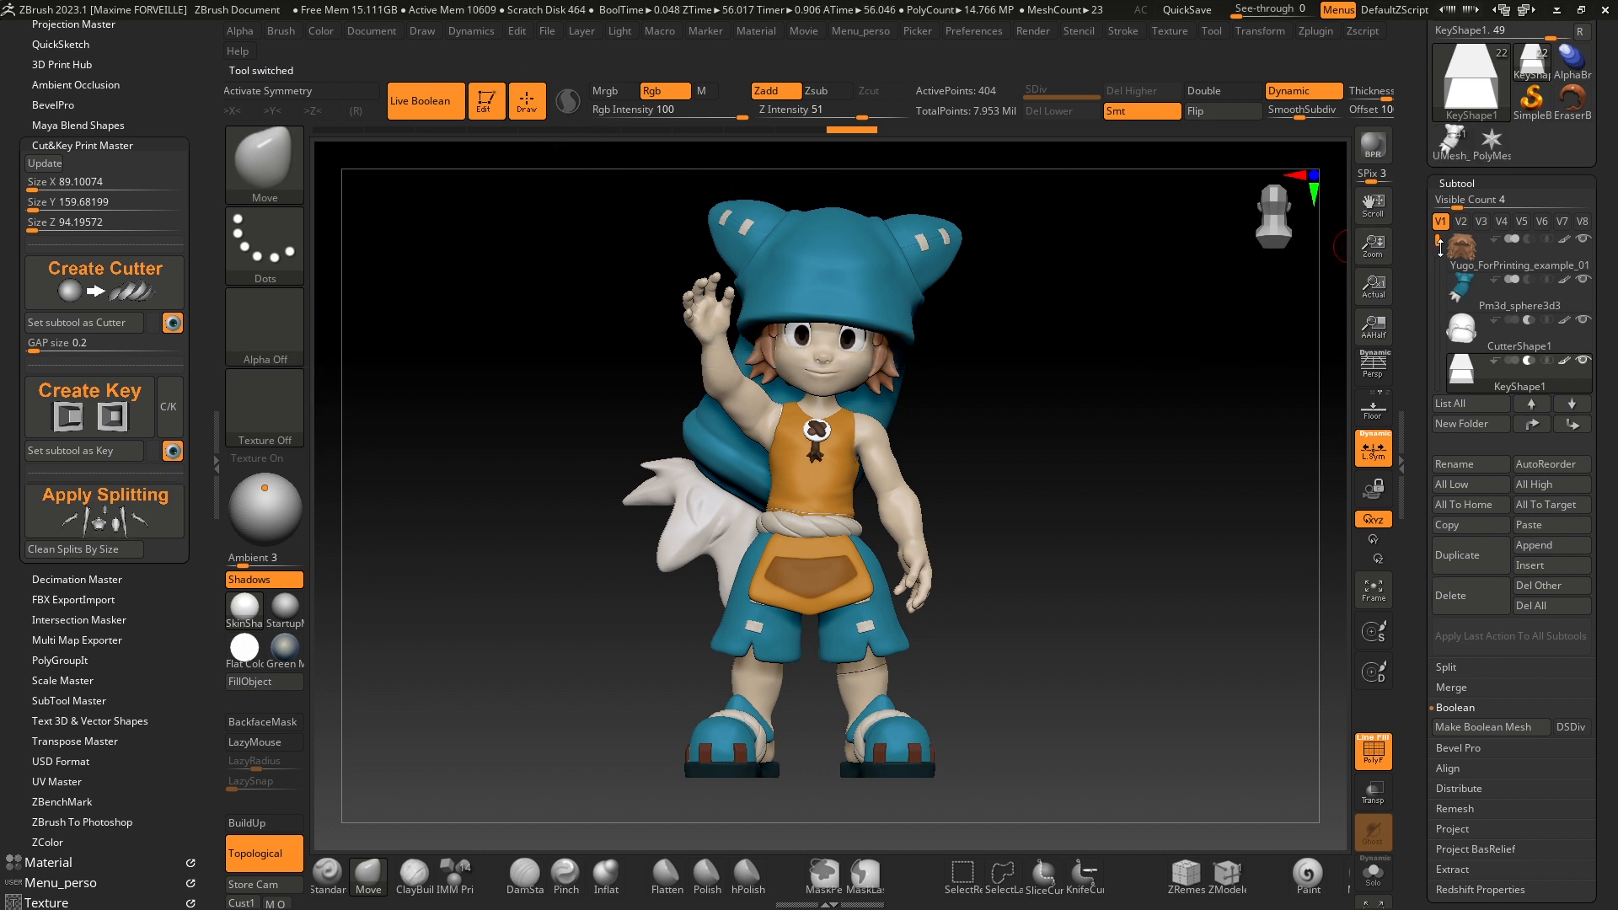
{"action": "left_click", "coordinate": [1453, 141]}
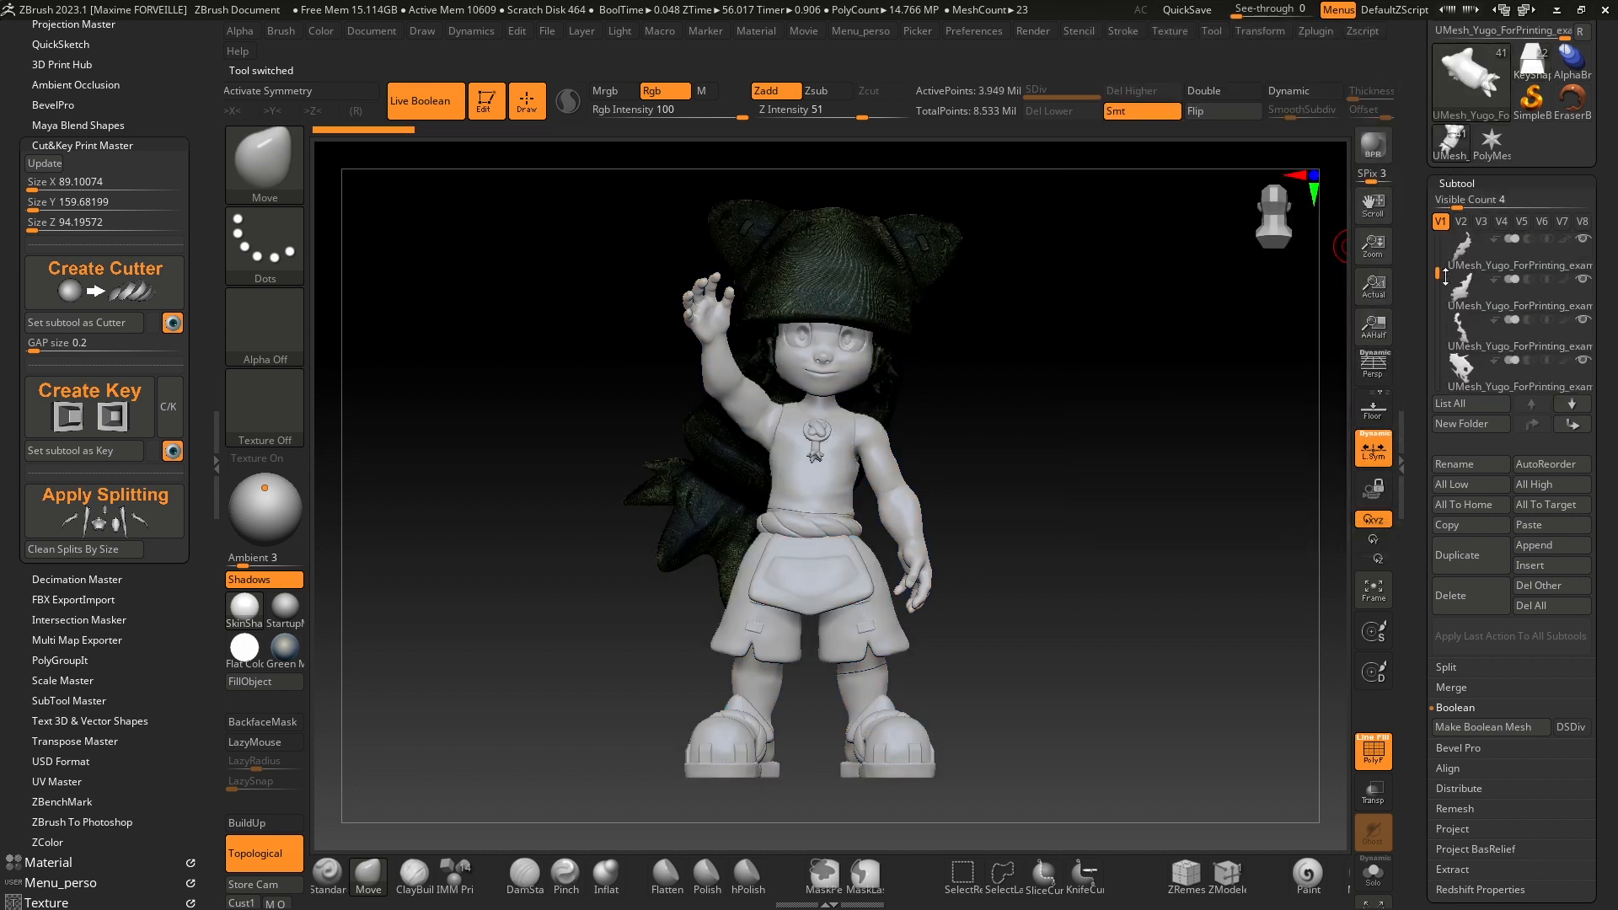
Step: Select the last subtool of the split result and isolate it with Solo
{"action": "left_click_drag", "start_coordinate": [1442, 324], "coordinate": [1434, 373]}
{"action": "left_click", "coordinate": [1471, 373]}
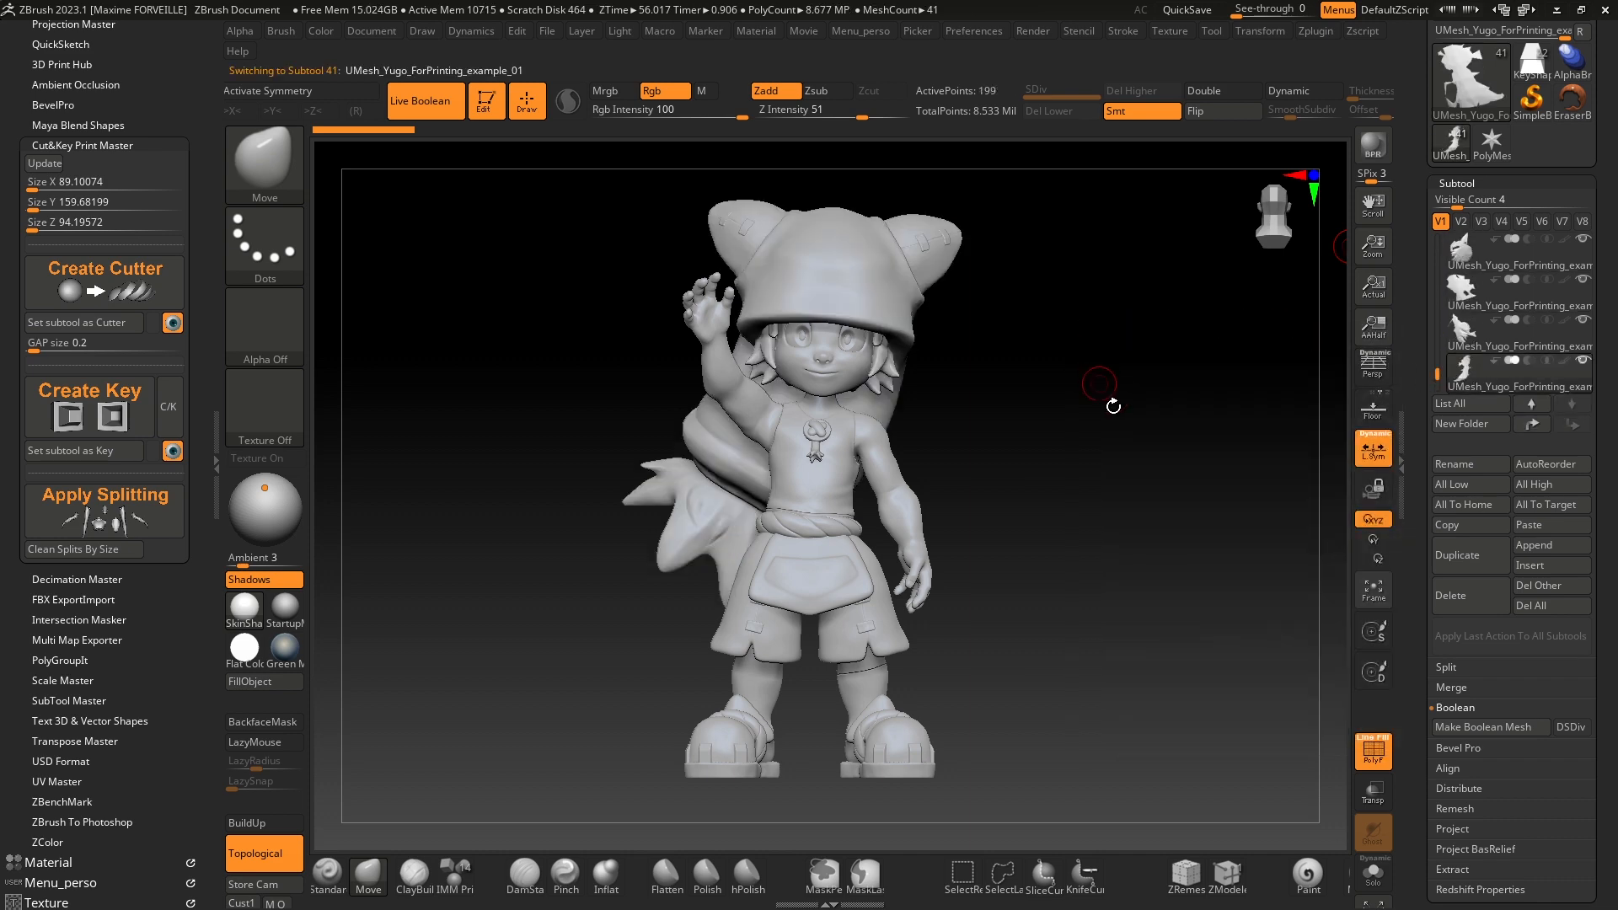
{"action": "left_click", "coordinate": [1374, 873]}
{"action": "mouse_move", "coordinate": [934, 383]}
{"action": "left_mouse_down"}
{"action": "mouse_move", "coordinate": [946, 422]}
{"action": "mouse_move", "coordinate": [910, 412]}
{"action": "mouse_move", "coordinate": [945, 392]}
{"action": "left_mouse_up"}
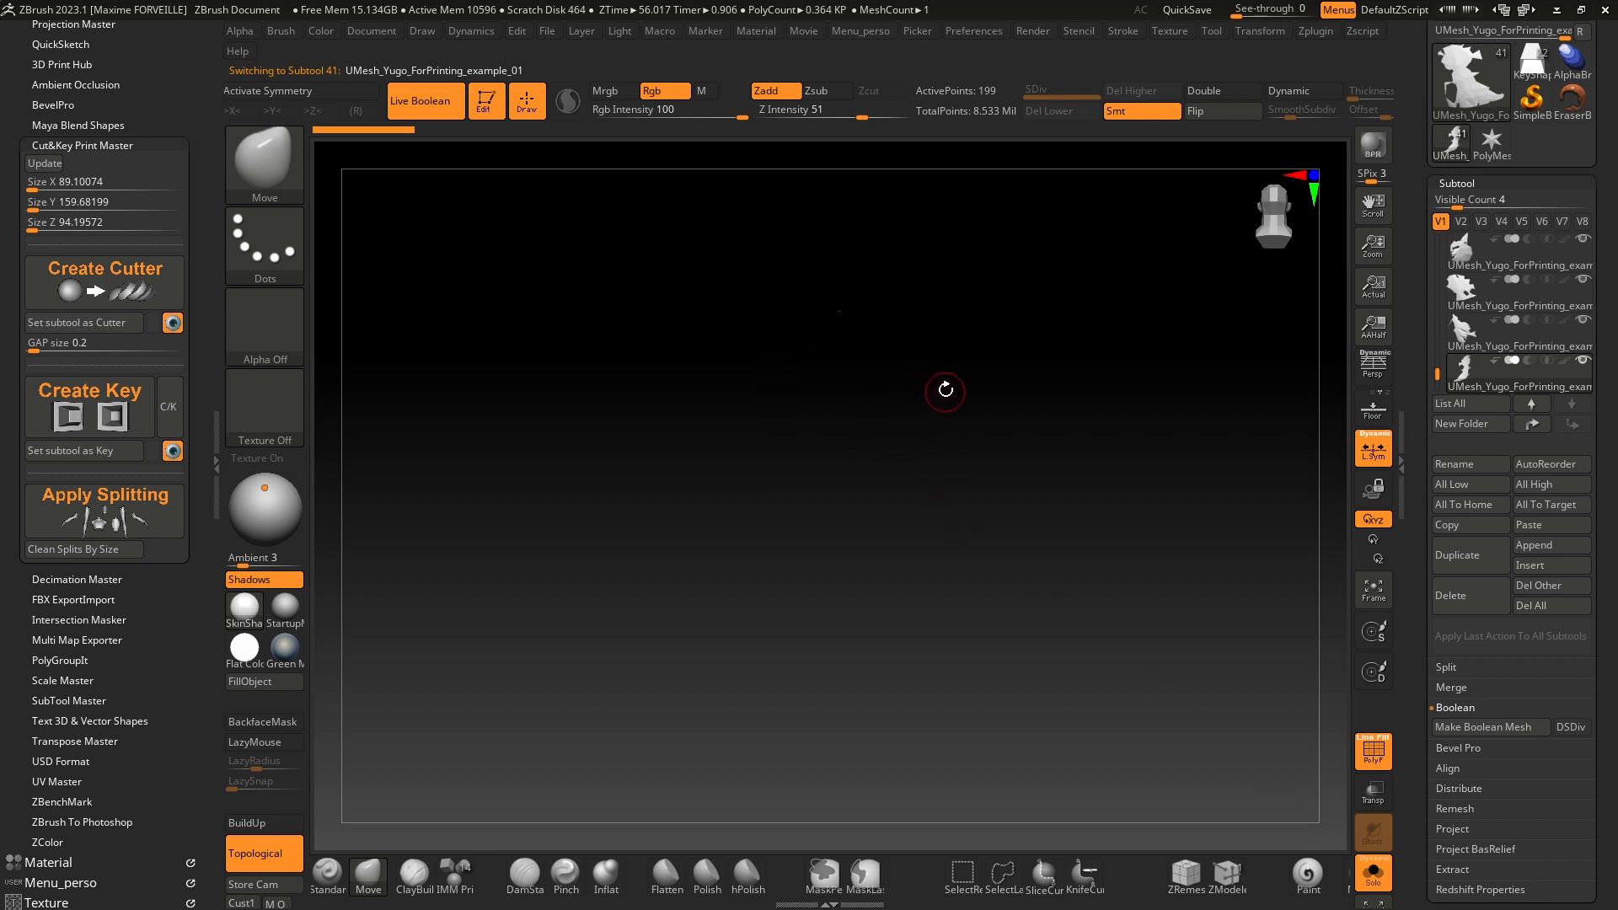
{"action": "key", "text": "f"}
{"action": "mouse_move", "coordinate": [1116, 383]}
{"action": "right_mouse_down", "text": "ctrl"}
{"action": "mouse_move", "coordinate": [932, 404]}
{"action": "mouse_move", "coordinate": [1000, 401]}
{"action": "mouse_move", "coordinate": [986, 400]}
{"action": "right_mouse_up", "text": "ctrl"}
Step: Step up through four small isolated pieces and back down to the last subtool, ending with Solo turned off
{"action": "key", "text": "Up"}
{"action": "key", "text": "Up"}
{"action": "key", "text": "Up"}
{"action": "key", "text": "Up"}
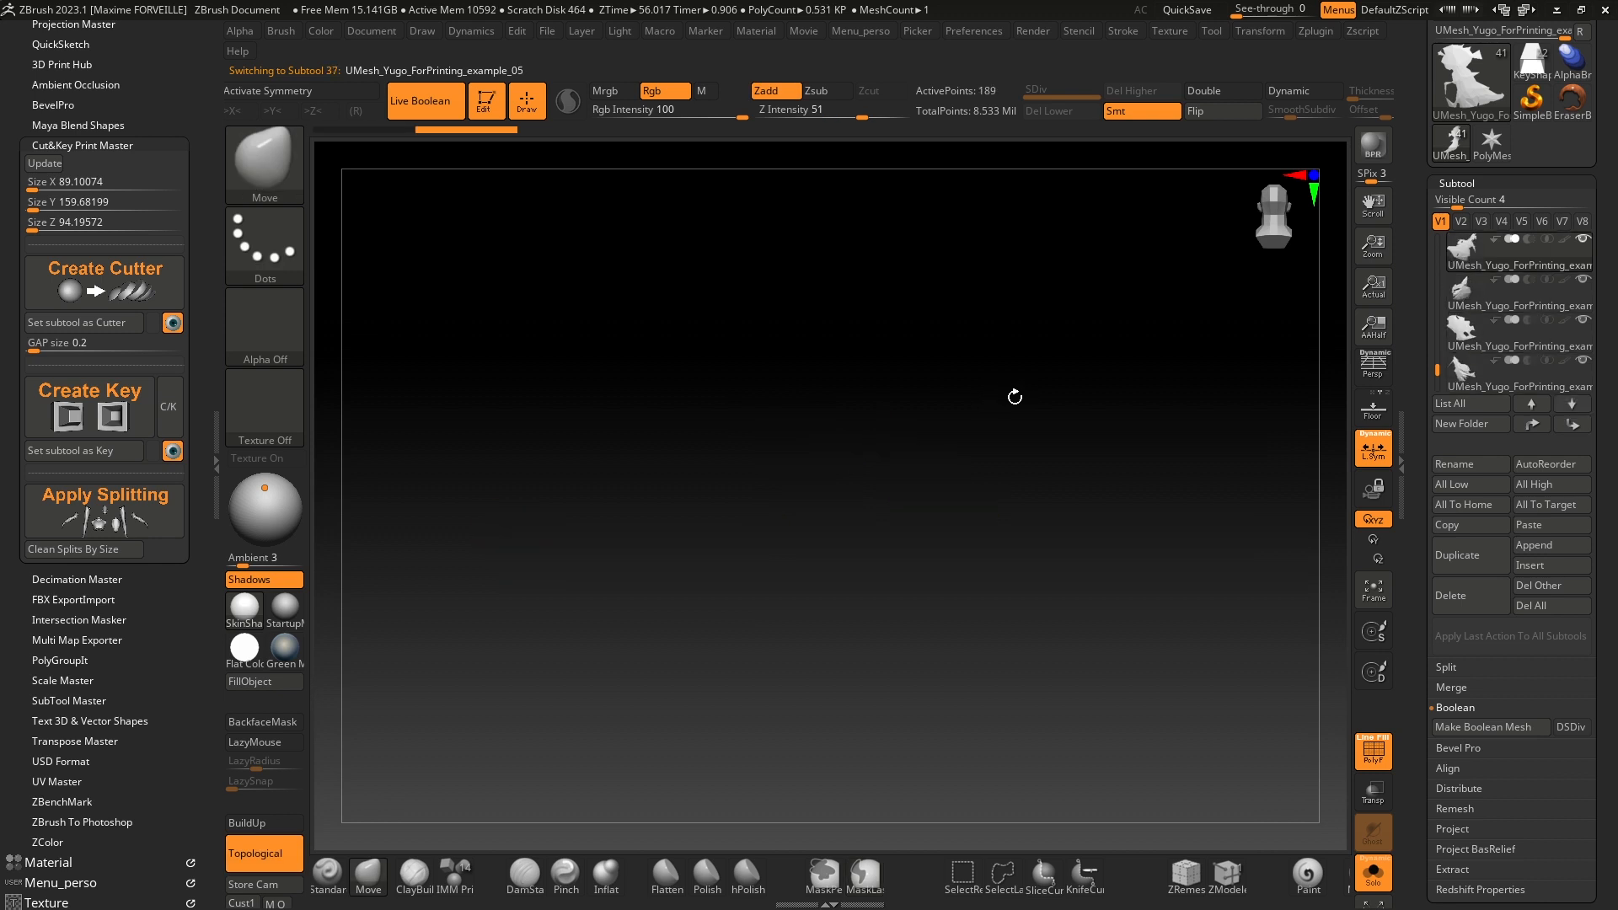
{"action": "key", "text": "Down"}
{"action": "key", "text": "Down"}
{"action": "key", "text": "Down"}
{"action": "key", "text": "Down"}
{"action": "left_click", "coordinate": [1374, 873]}
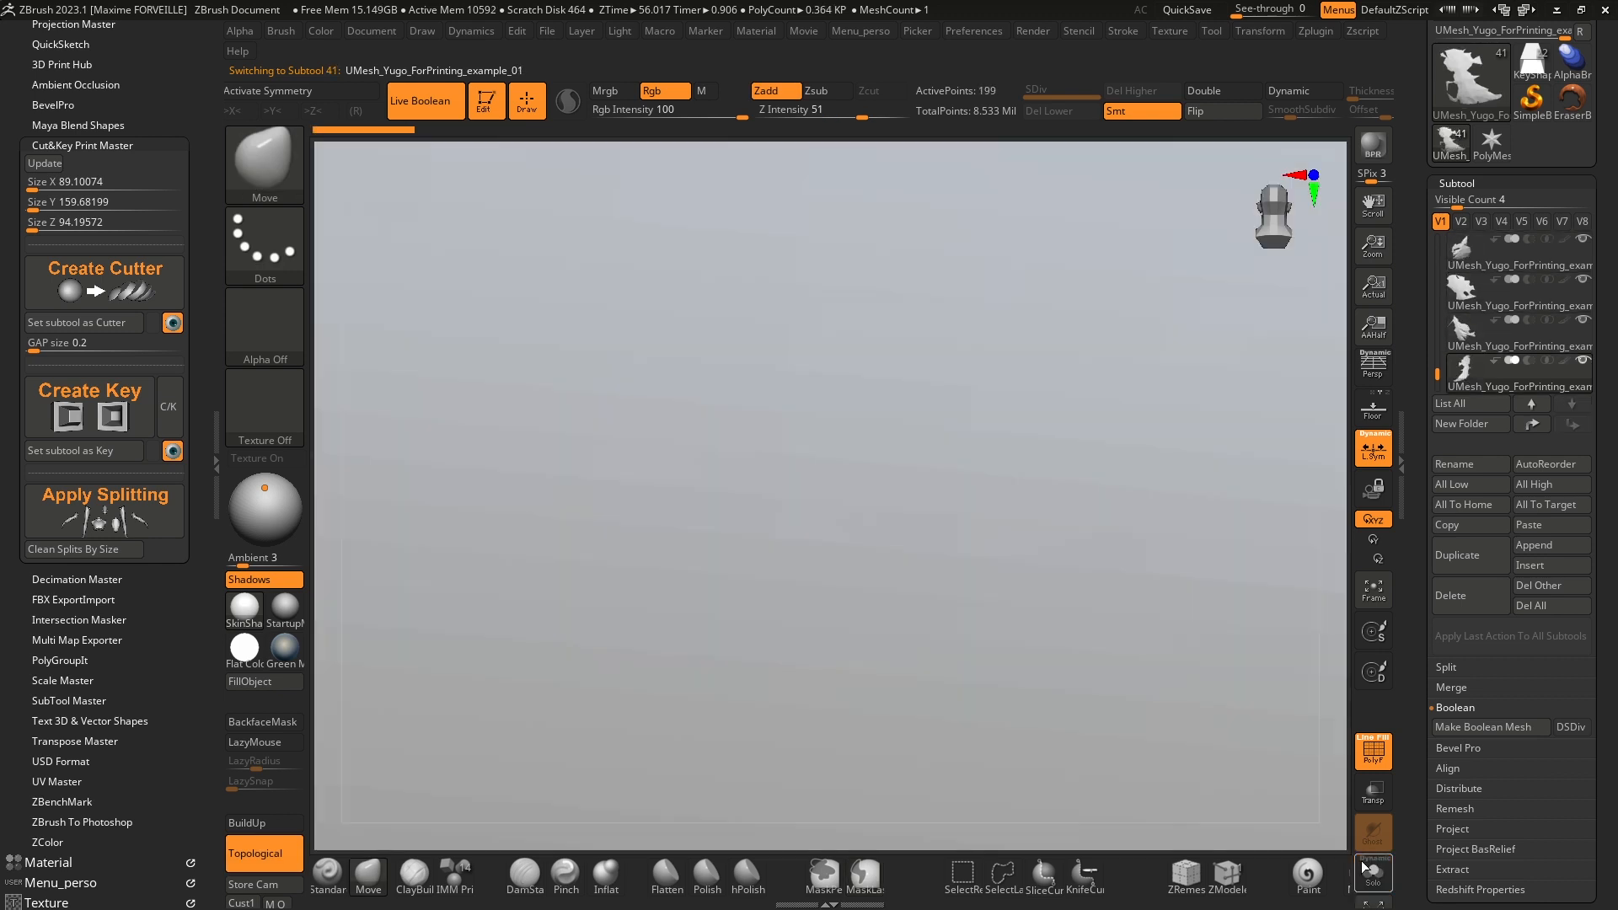
Step: Frame the whole split character and clean its splits by size with a value of 10
{"action": "left_click_drag", "start_coordinate": [1437, 374], "coordinate": [1435, 235]}
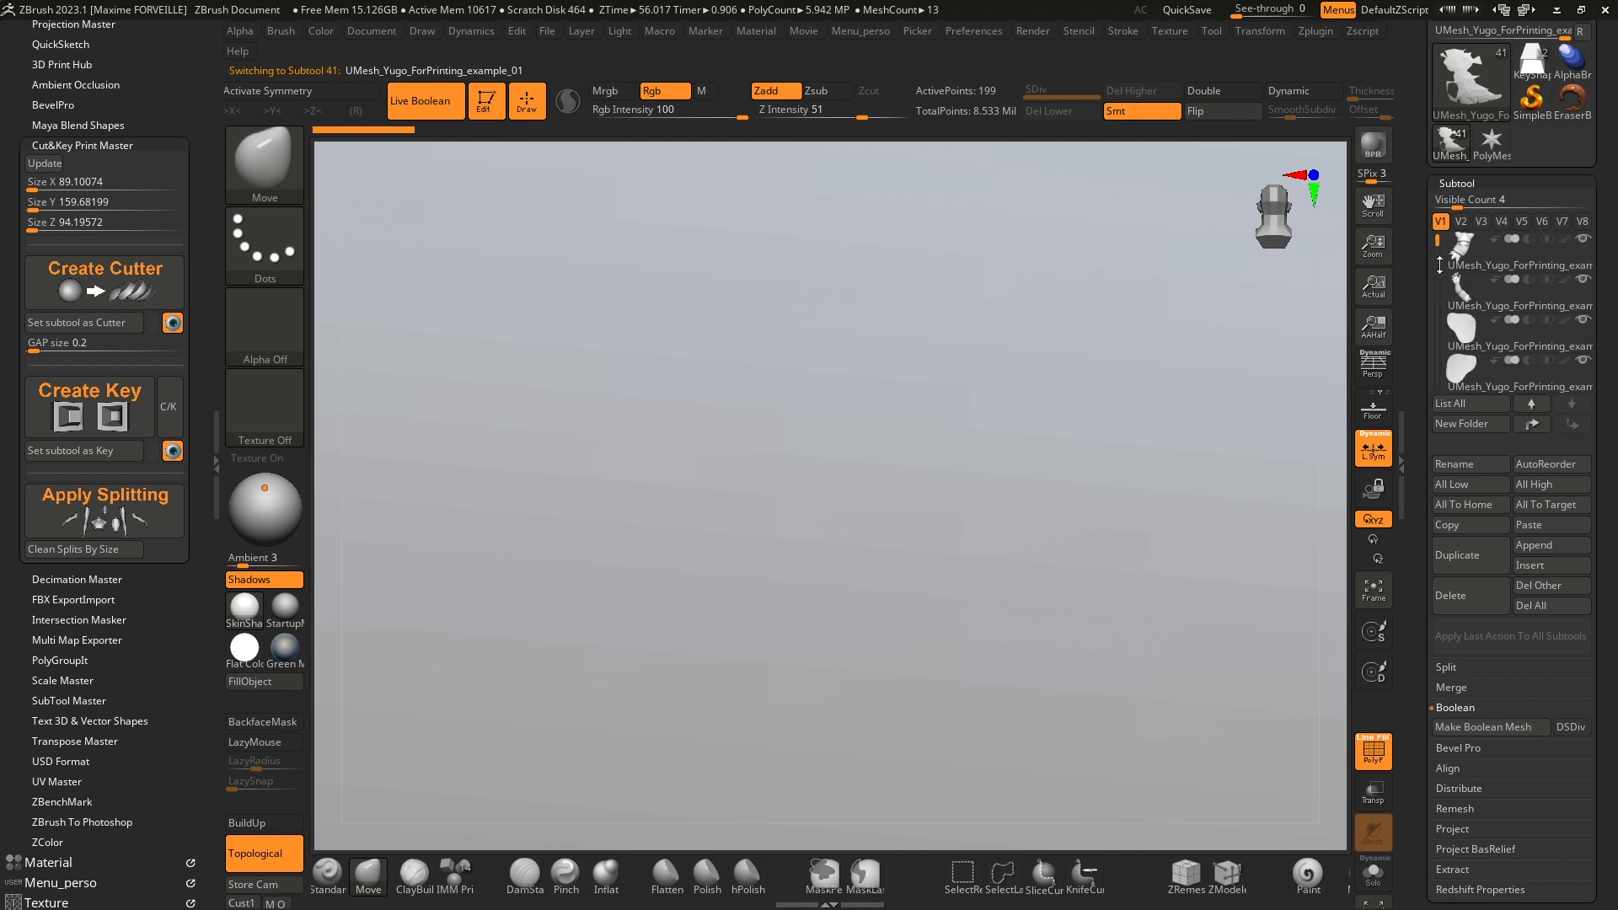
{"action": "key", "text": "f"}
{"action": "mouse_move", "coordinate": [1074, 366]}
{"action": "right_mouse_down", "text": "ctrl"}
{"action": "mouse_move", "coordinate": [1028, 401]}
{"action": "mouse_move", "coordinate": [1091, 357]}
{"action": "mouse_move", "coordinate": [1031, 402]}
{"action": "right_mouse_up", "text": "ctrl"}
{"action": "mouse_move", "coordinate": [1031, 402]}
{"action": "right_mouse_down", "text": "ctrl"}
{"action": "mouse_move", "coordinate": [1018, 419]}
{"action": "mouse_move", "coordinate": [1036, 384]}
{"action": "right_mouse_up", "text": "ctrl"}
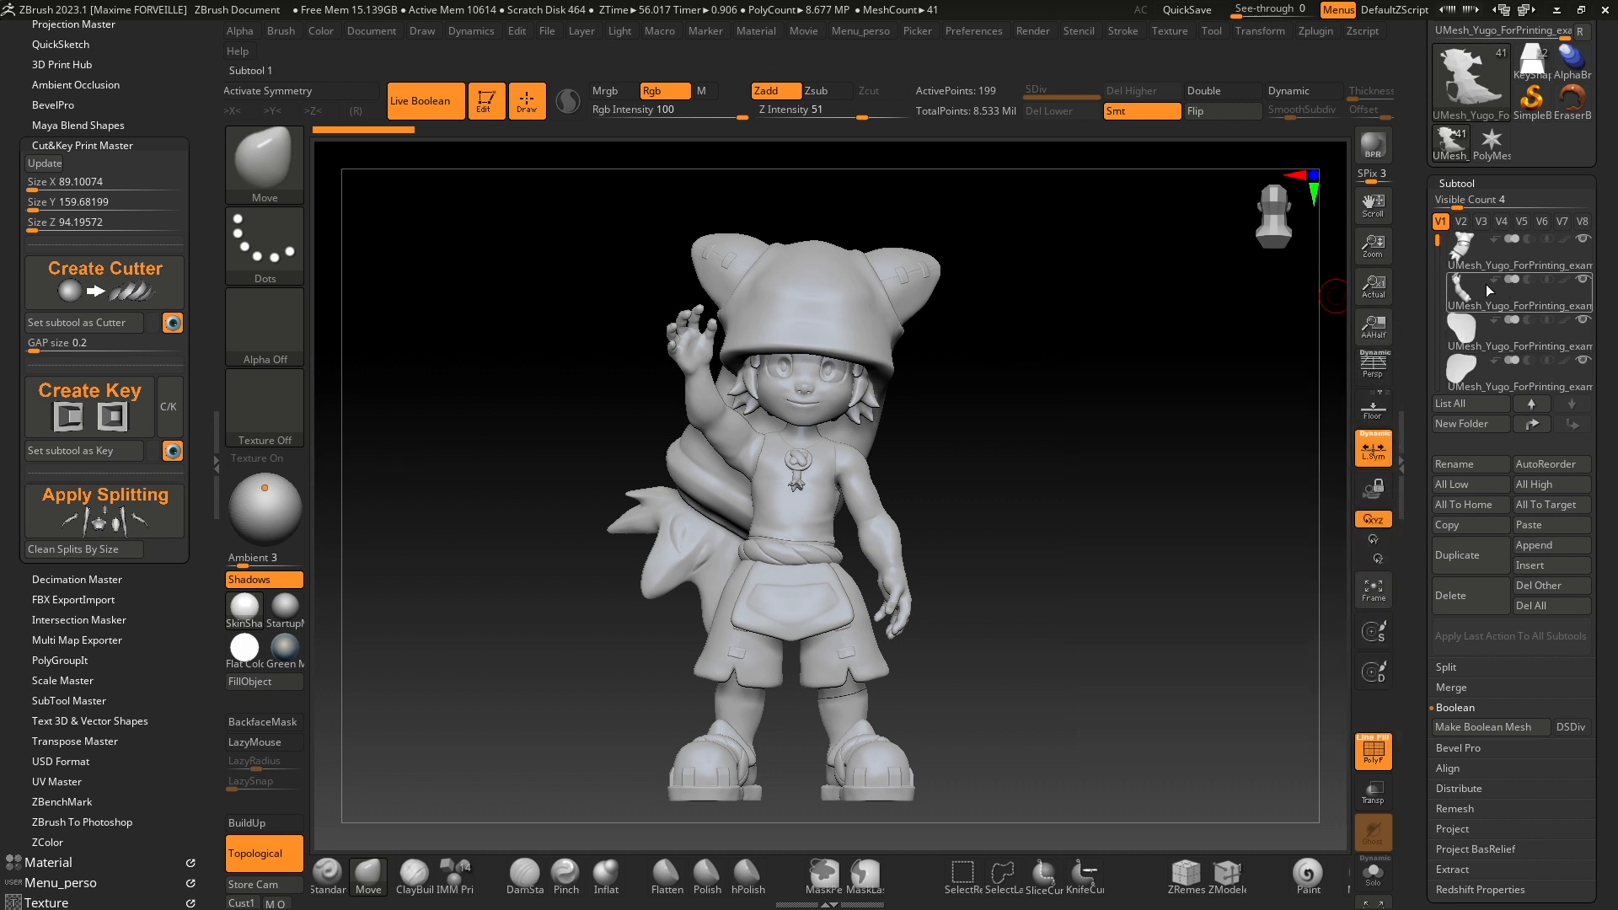
{"action": "left_click", "coordinate": [120, 549]}
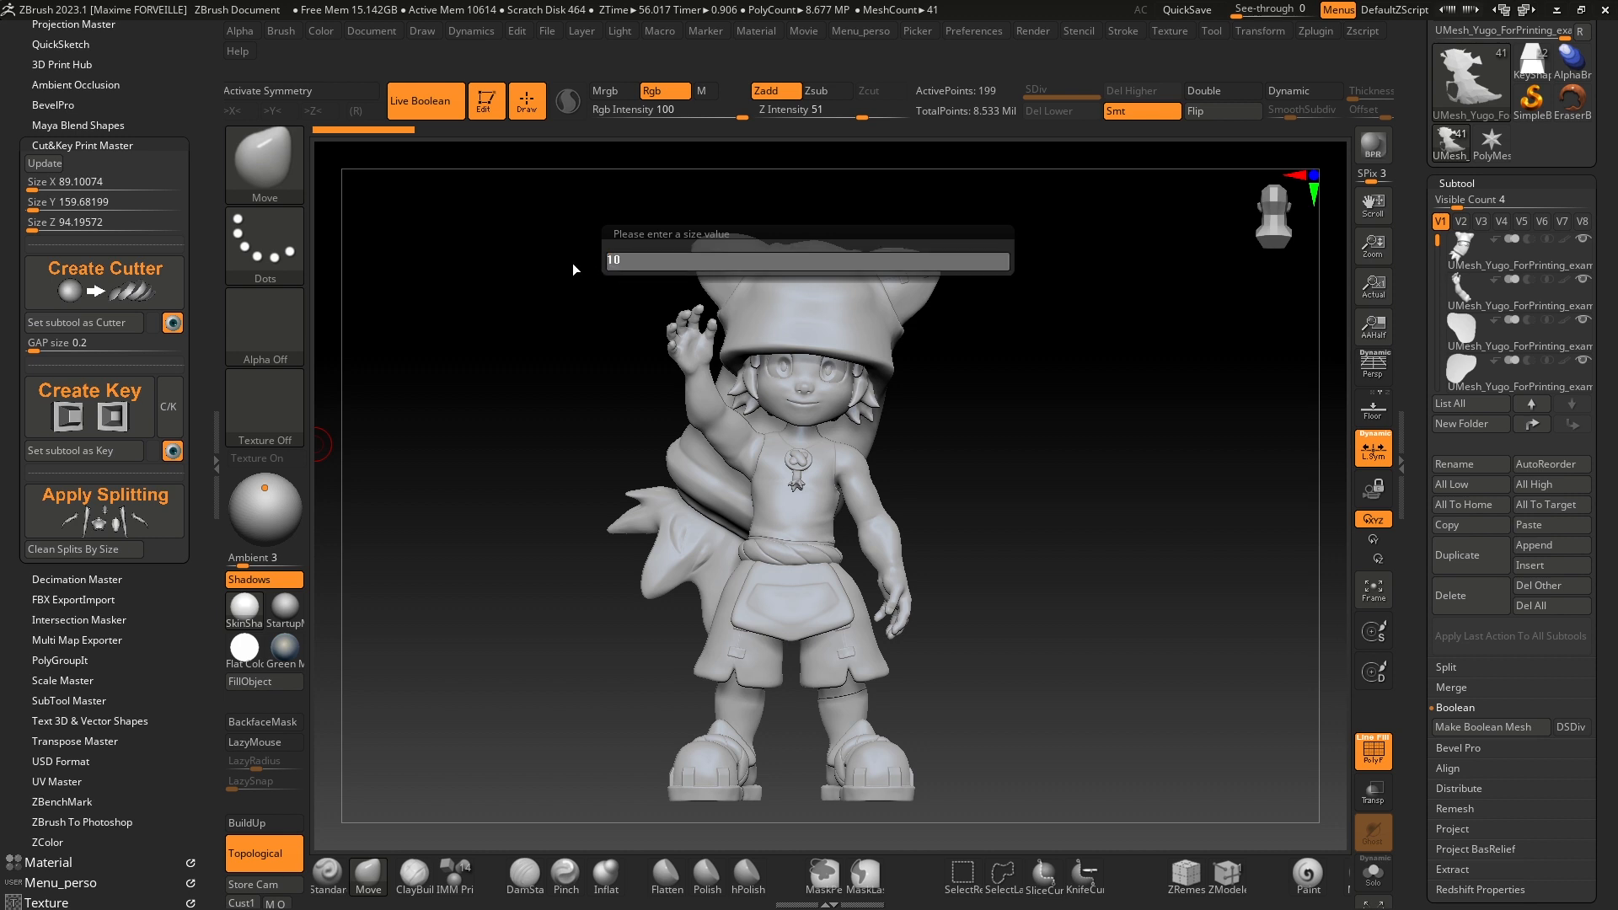
{"action": "key", "text": "Return"}
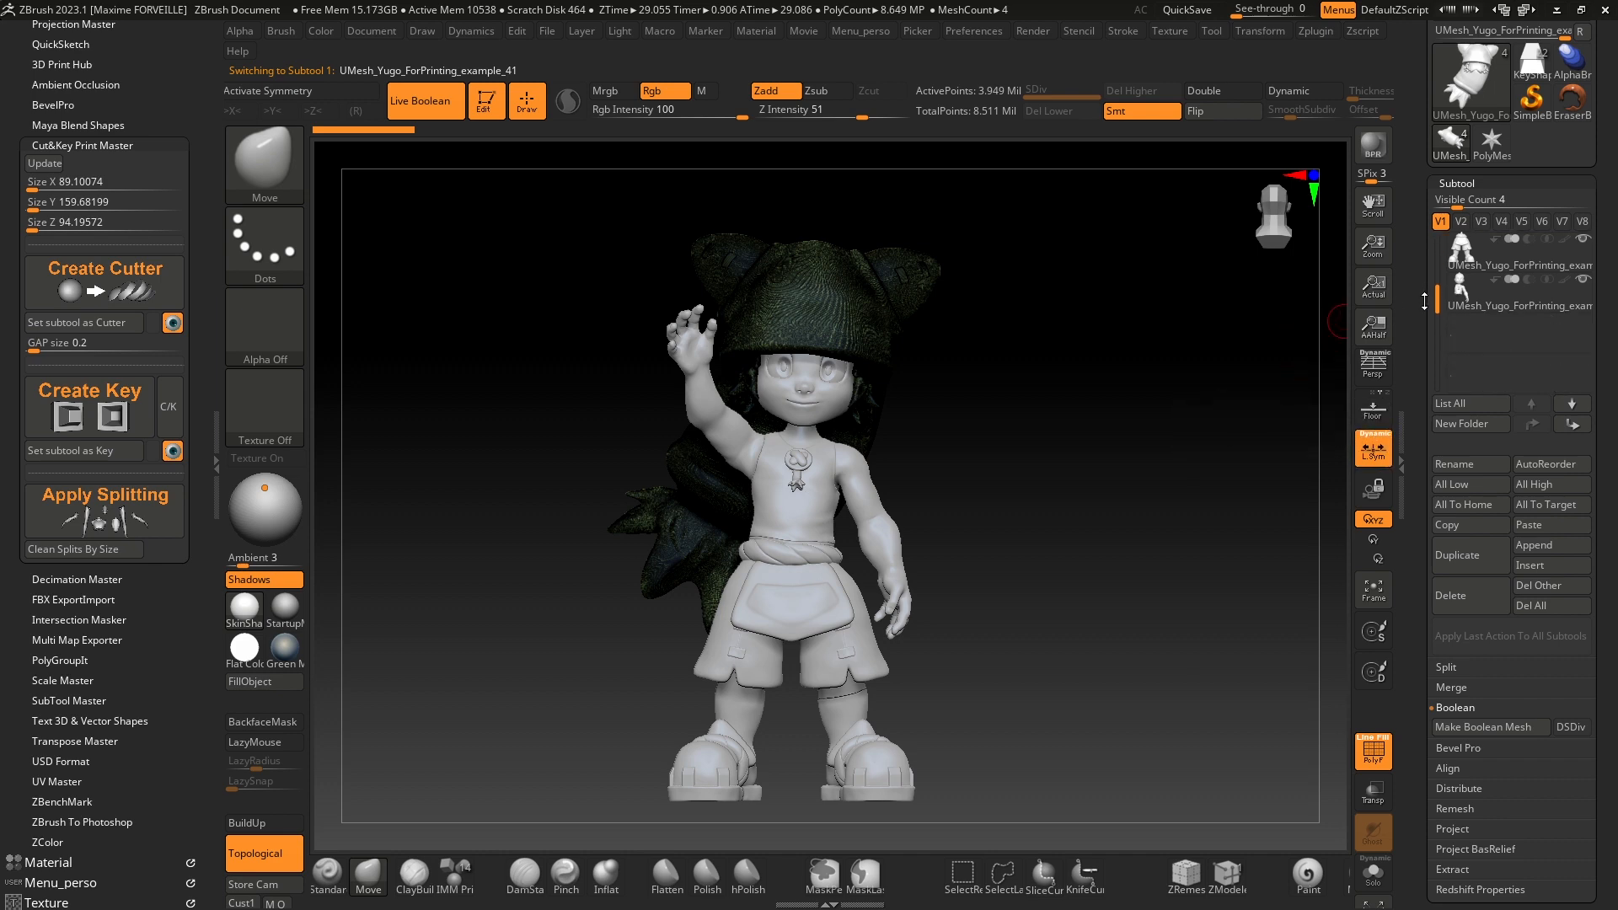
Step: Turn off the polyframe display on the cleaned character and fit the whole figure in view
{"action": "mouse_move", "coordinate": [1278, 309]}
{"action": "right_mouse_down"}
{"action": "mouse_move", "coordinate": [1222, 315]}
{"action": "mouse_move", "coordinate": [1279, 303]}
{"action": "right_mouse_up"}
{"action": "right_click_drag", "start_coordinate": [938, 332], "coordinate": [957, 280], "text": "ctrl"}
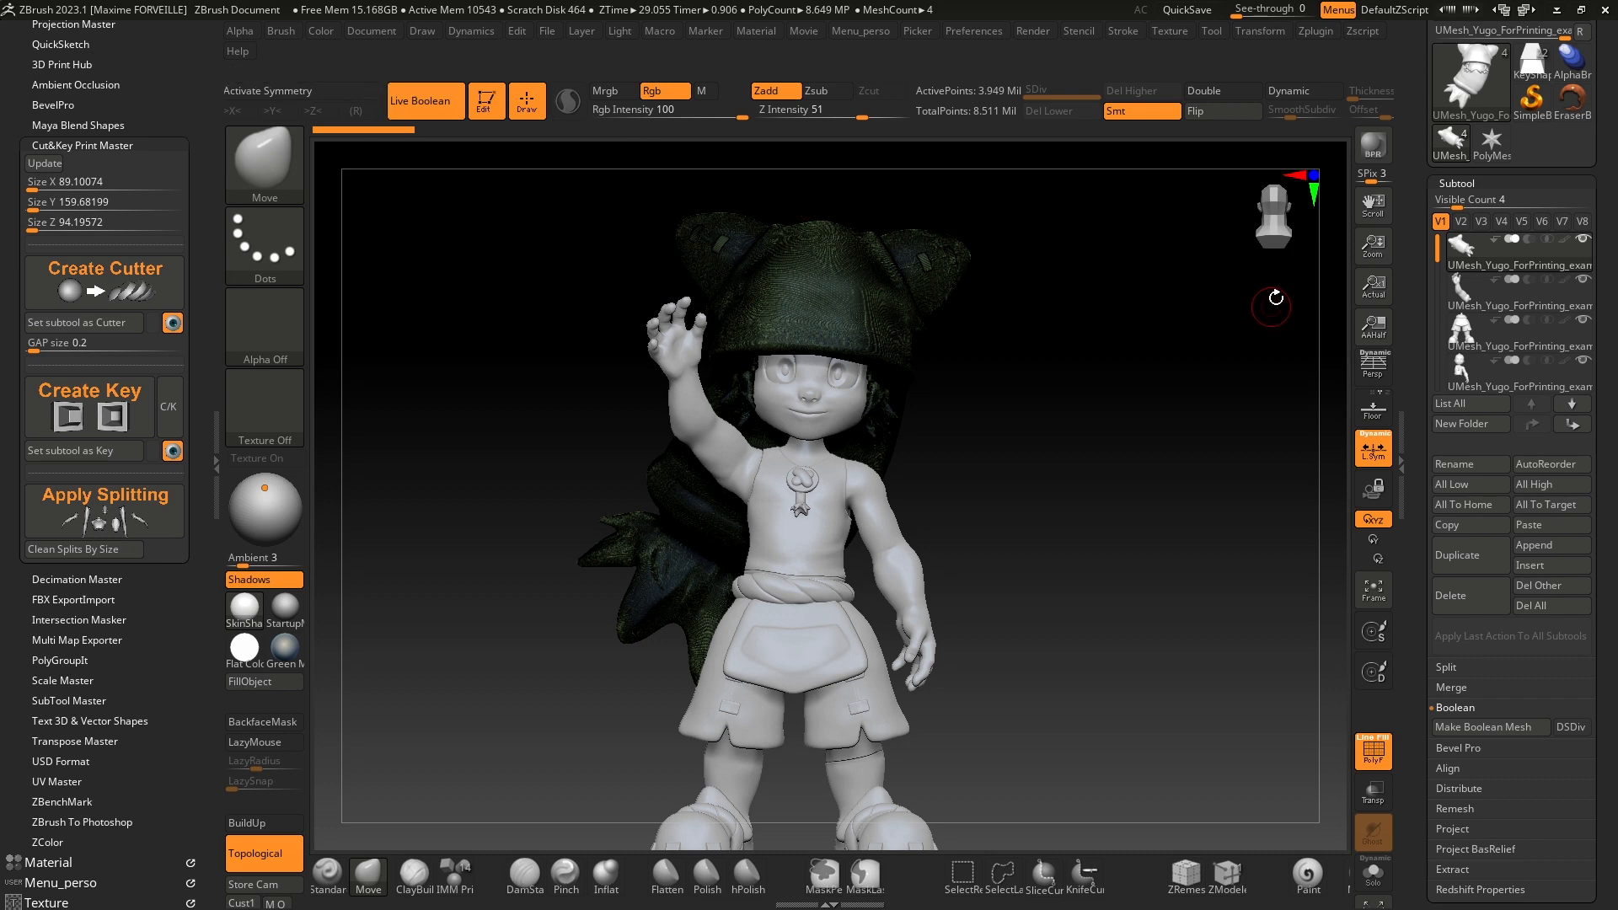
{"action": "key", "text": "shift+f"}
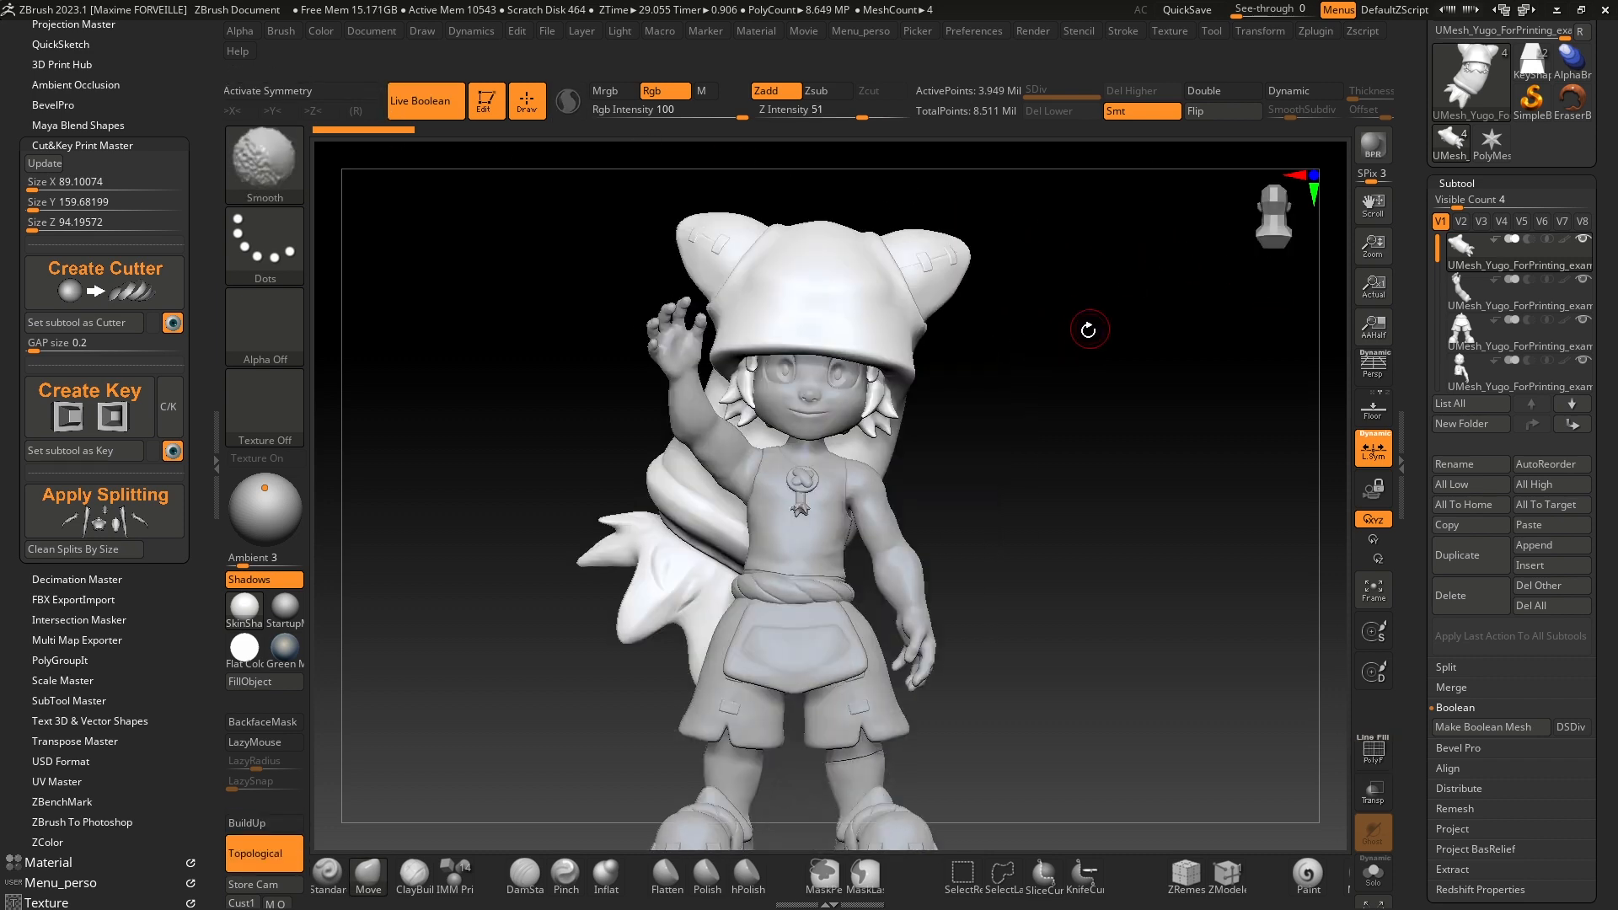
{"action": "mouse_move", "coordinate": [1088, 329]}
{"action": "left_mouse_down"}
{"action": "mouse_move", "coordinate": [1059, 347]}
{"action": "mouse_move", "coordinate": [1106, 275]}
{"action": "left_mouse_up"}
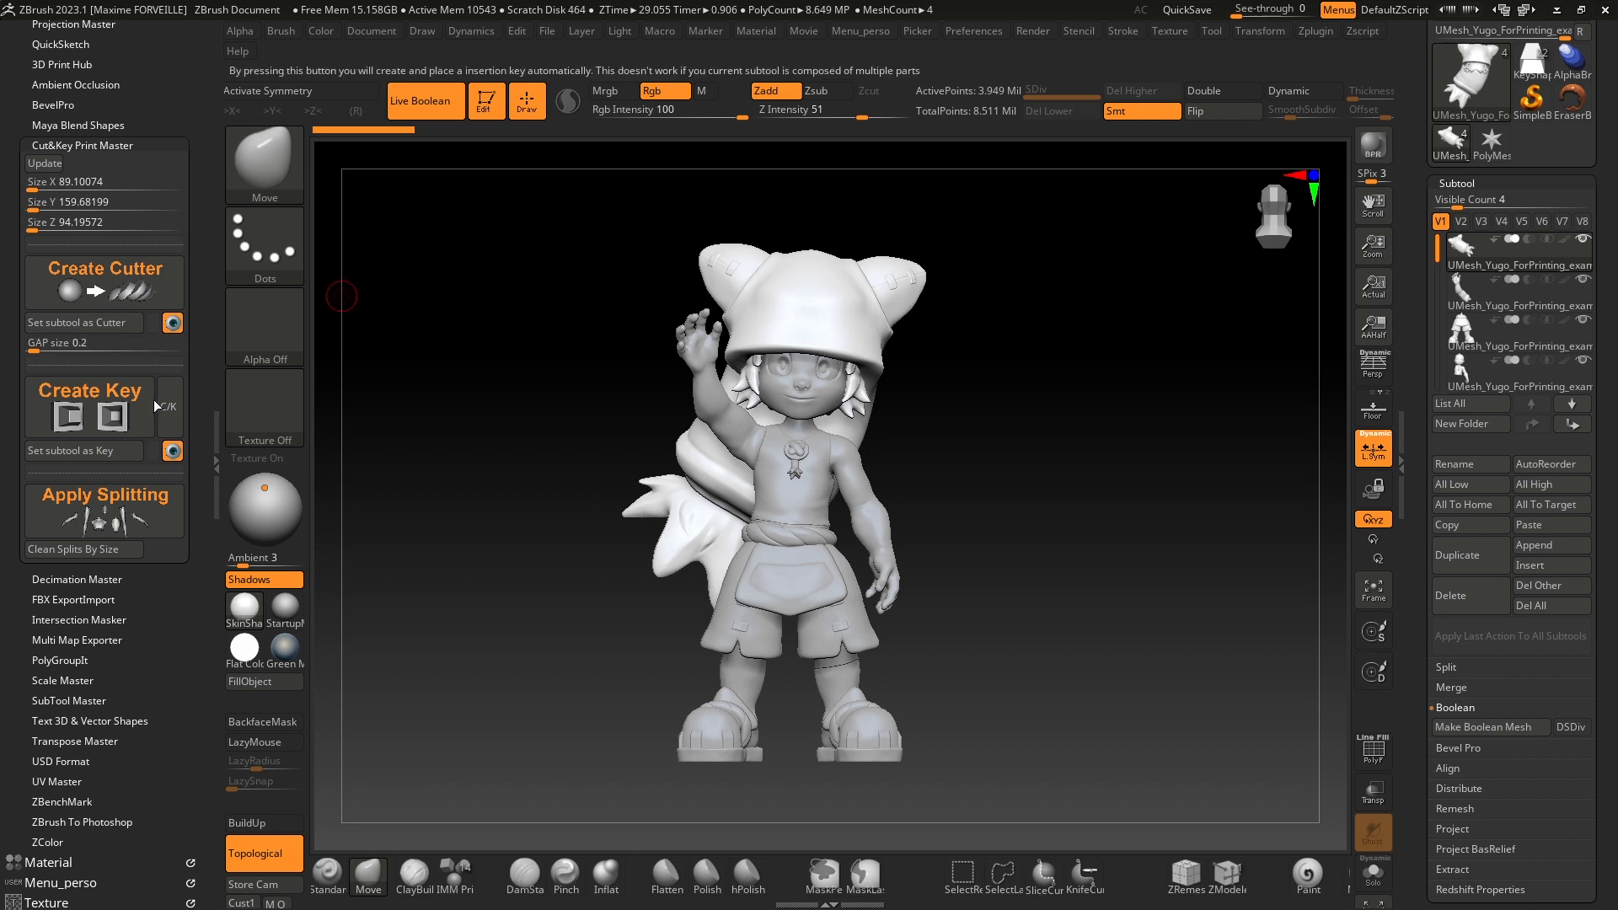
Step: Clean the character's splits by size again with a value of 50
{"action": "left_click", "coordinate": [101, 549]}
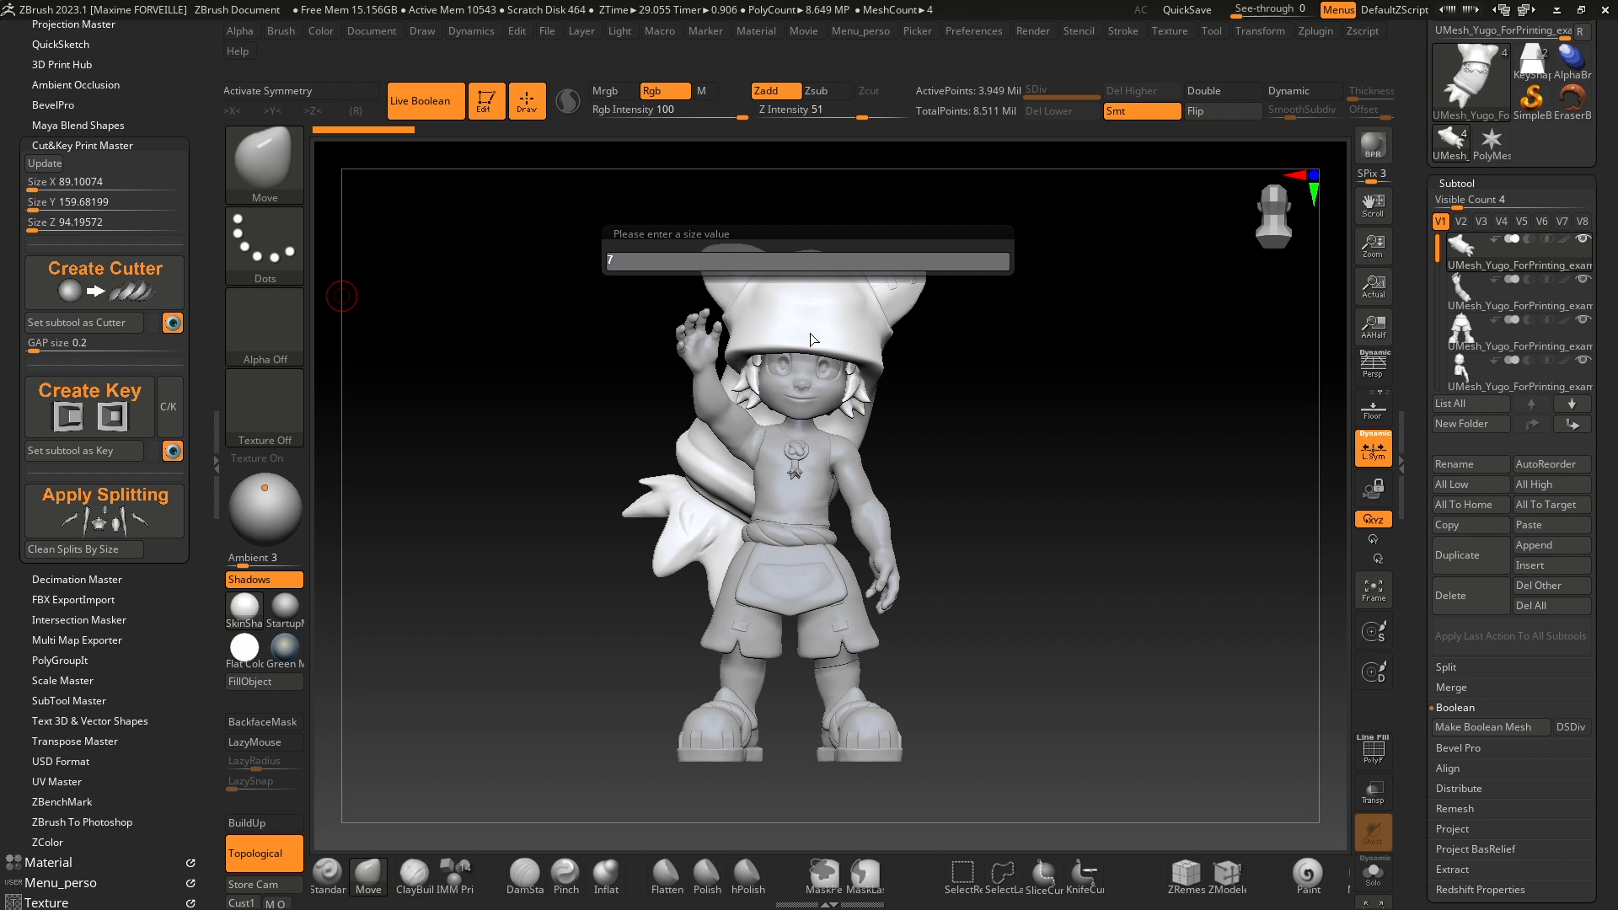
{"action": "type", "text": "50"}
{"action": "key", "text": "Return"}
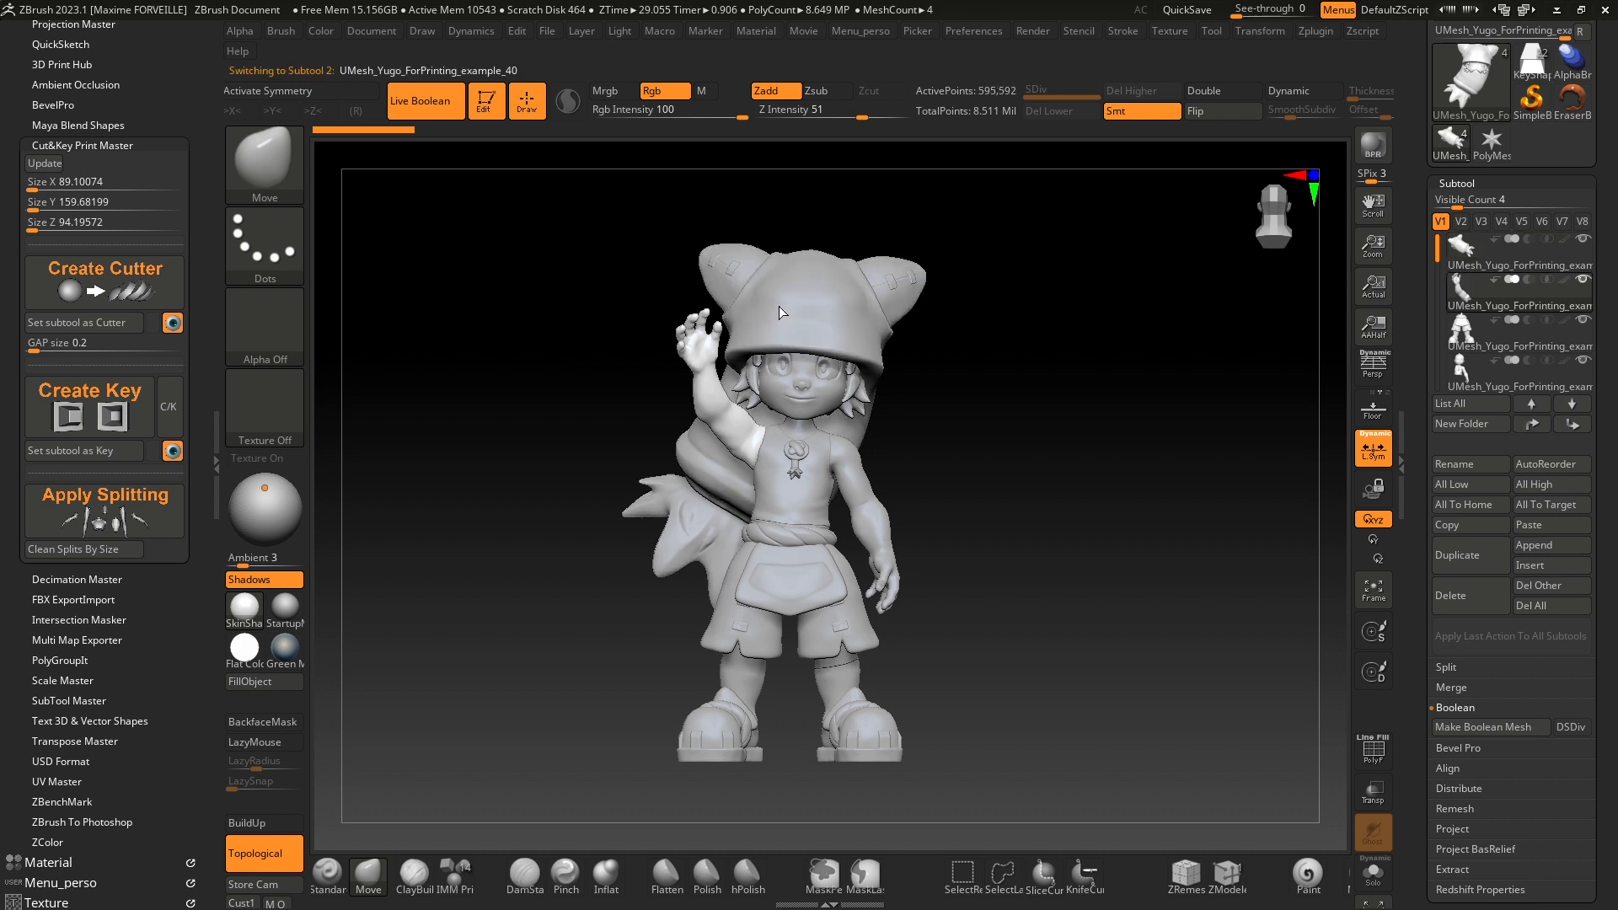
Step: Examine the key socket in the shoulder up close and return to a front view of the full figure
{"action": "mouse_move", "coordinate": [701, 396]}
{"action": "right_mouse_down", "text": "ctrl"}
{"action": "mouse_move", "coordinate": [834, 476]}
{"action": "mouse_move", "coordinate": [823, 509]}
{"action": "right_mouse_up", "text": "ctrl"}
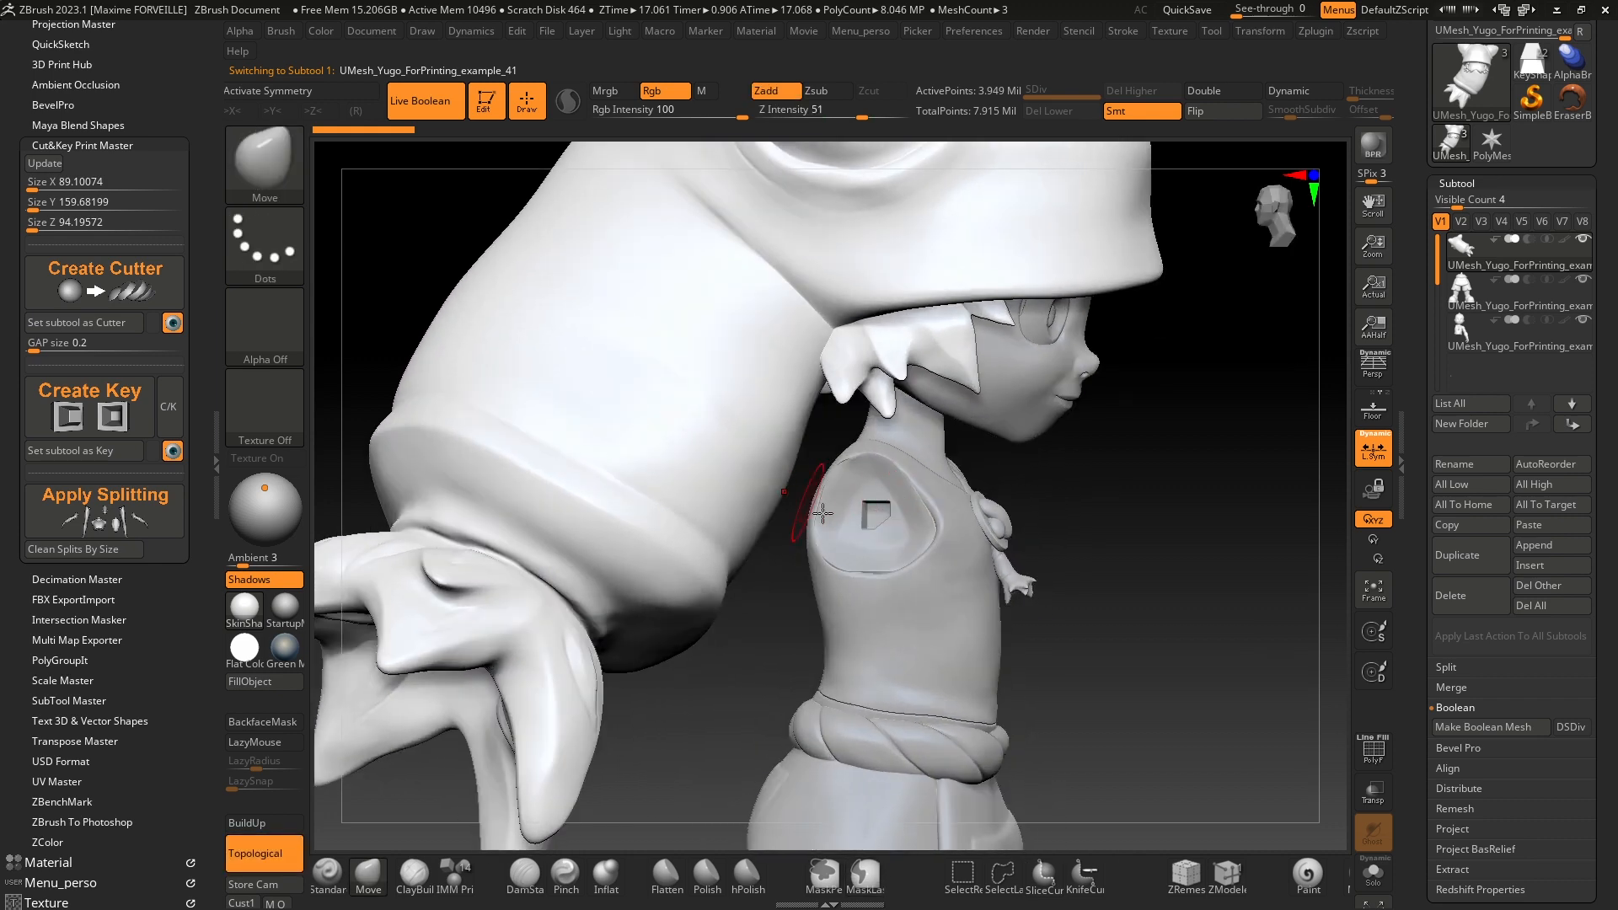
{"action": "mouse_move", "coordinate": [925, 475]}
{"action": "right_mouse_down", "text": "ctrl"}
{"action": "mouse_move", "coordinate": [881, 459]}
{"action": "mouse_move", "coordinate": [809, 486]}
{"action": "mouse_move", "coordinate": [792, 447]}
{"action": "mouse_move", "coordinate": [893, 565]}
{"action": "right_mouse_up", "text": "ctrl"}
{"action": "mouse_move", "coordinate": [894, 565]}
{"action": "right_mouse_down", "text": "alt"}
{"action": "mouse_move", "coordinate": [847, 581]}
{"action": "mouse_move", "coordinate": [811, 566]}
{"action": "right_mouse_up", "text": "alt"}
{"action": "right_click_drag", "start_coordinate": [812, 567], "coordinate": [800, 542], "text": "ctrl"}
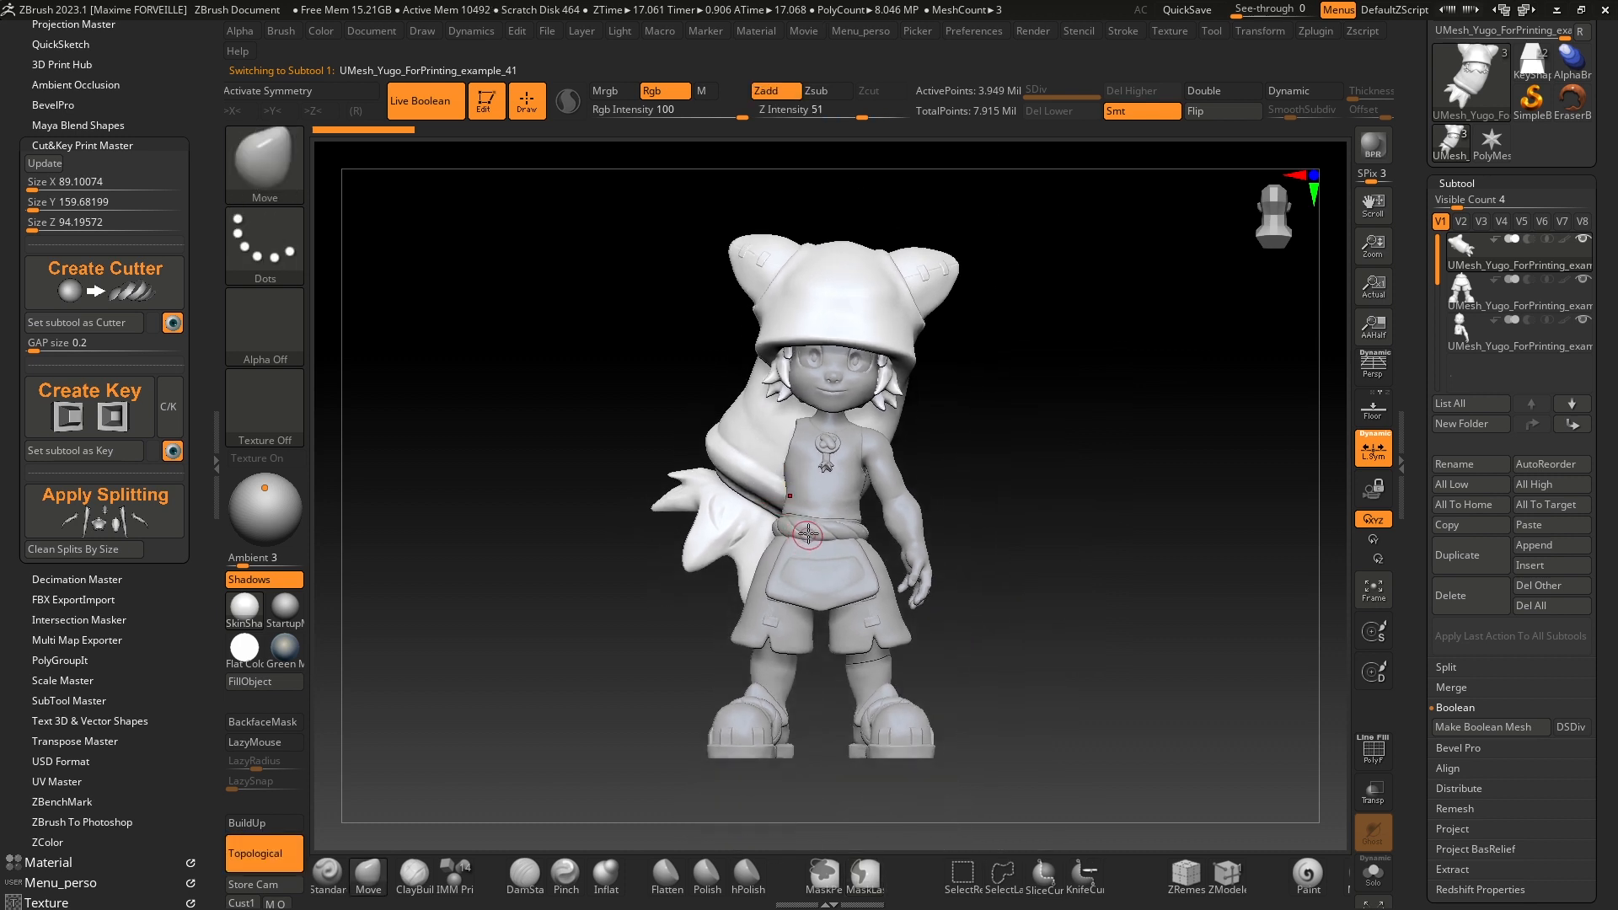
Step: Show the painted colours on all subtools and enlarge the view of the character
{"action": "left_click", "coordinate": [1567, 240], "text": "shift"}
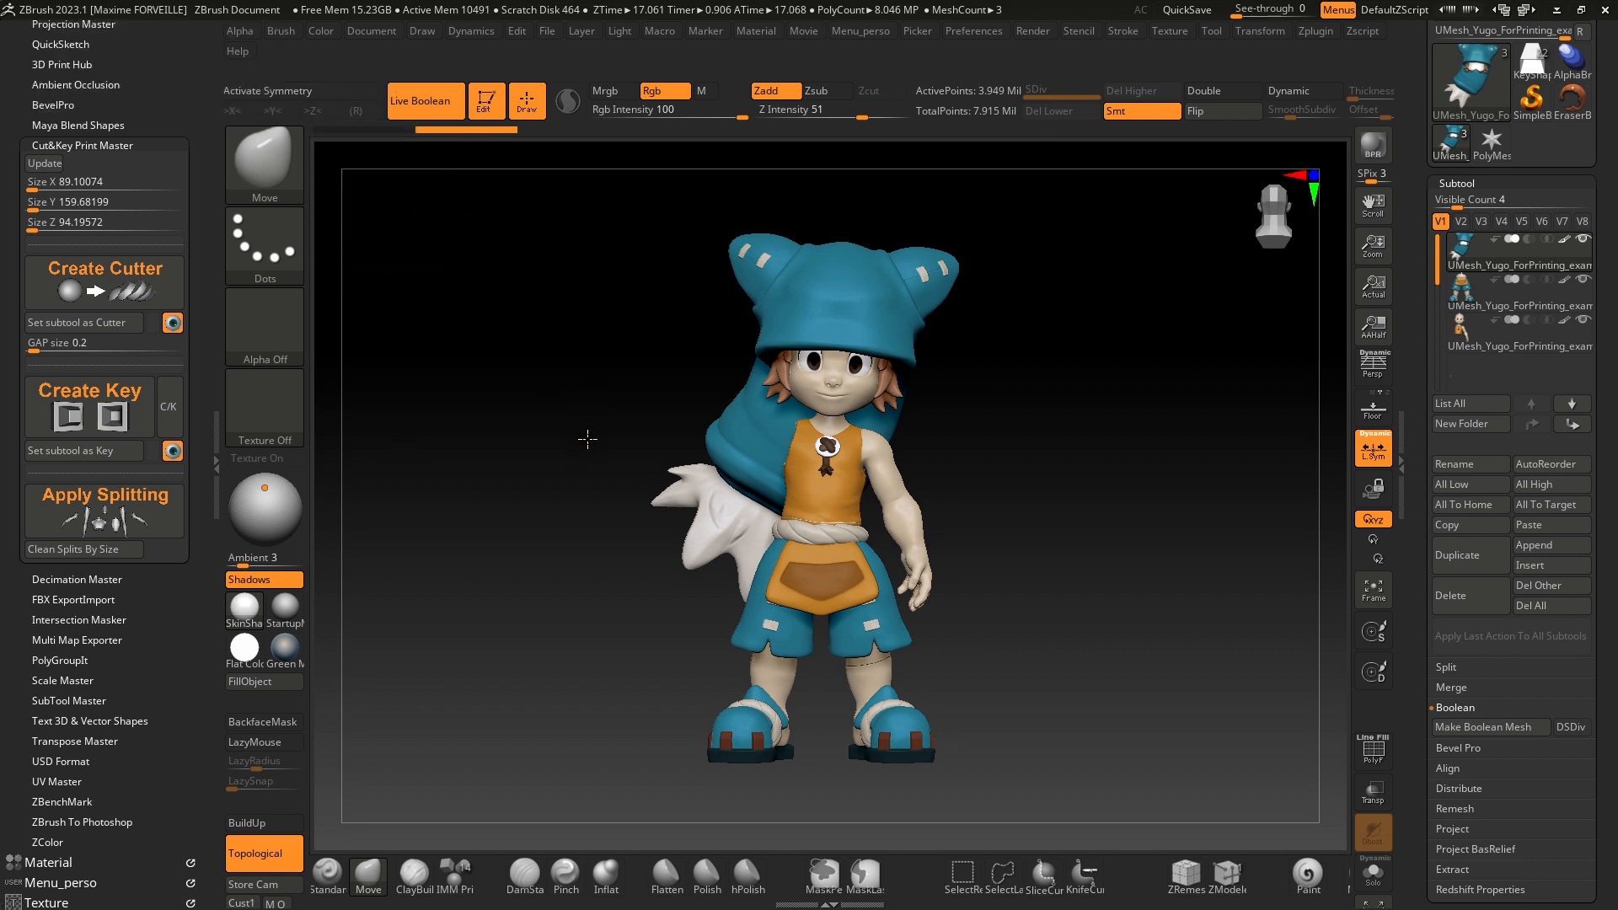
{"action": "left_click_drag", "start_coordinate": [588, 439], "coordinate": [588, 436]}
{"action": "right_click_drag", "start_coordinate": [764, 394], "coordinate": [1014, 448], "text": "ctrl"}
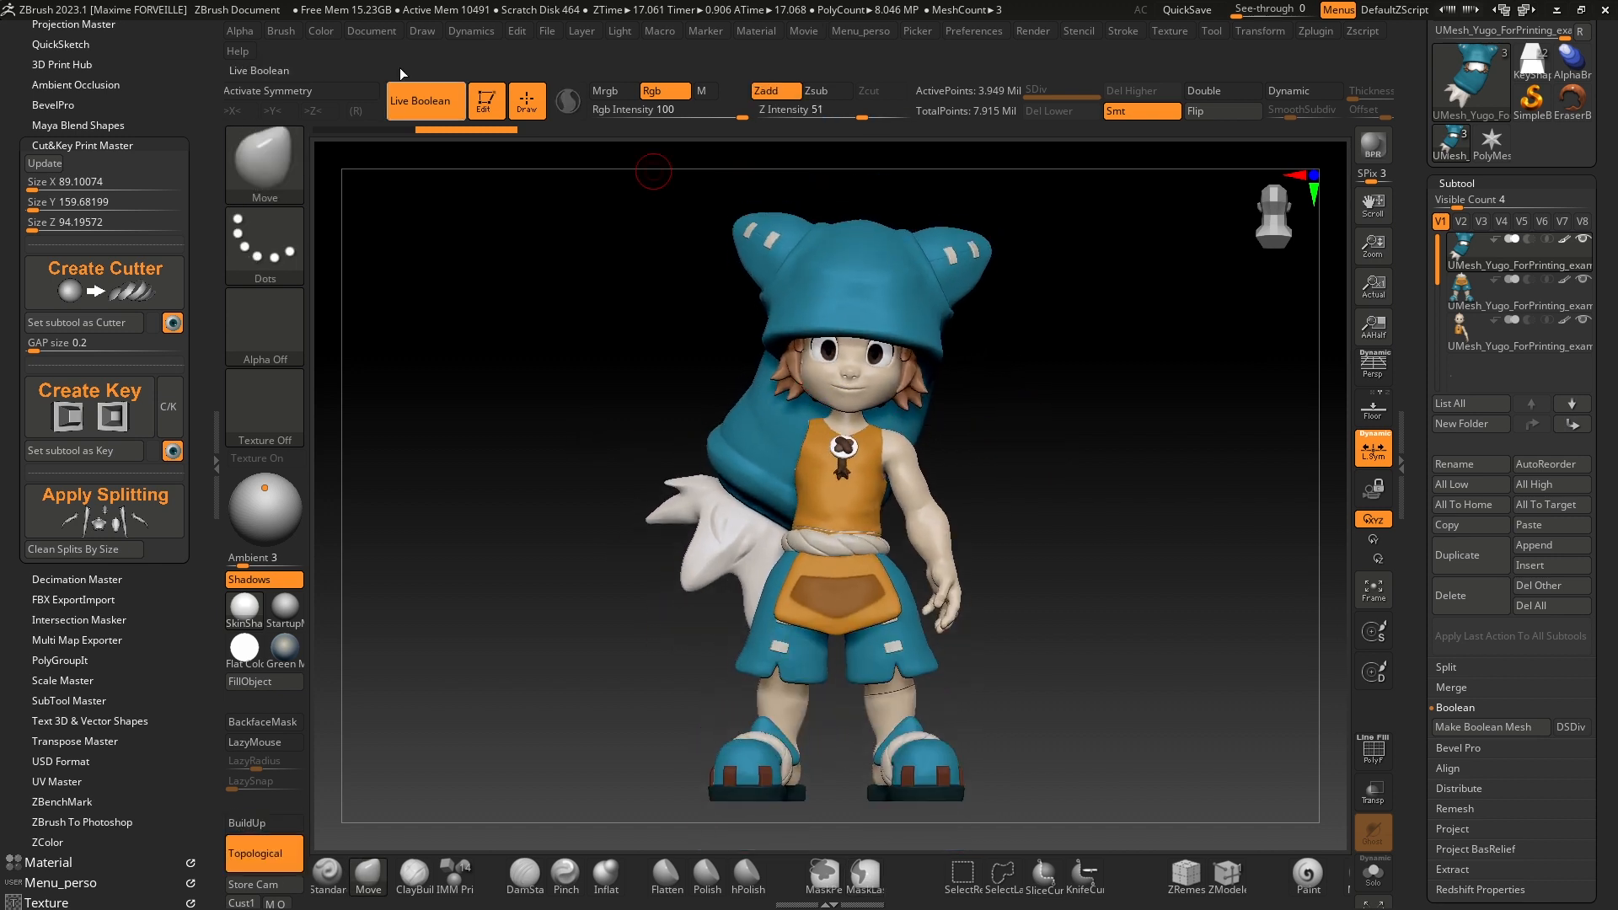